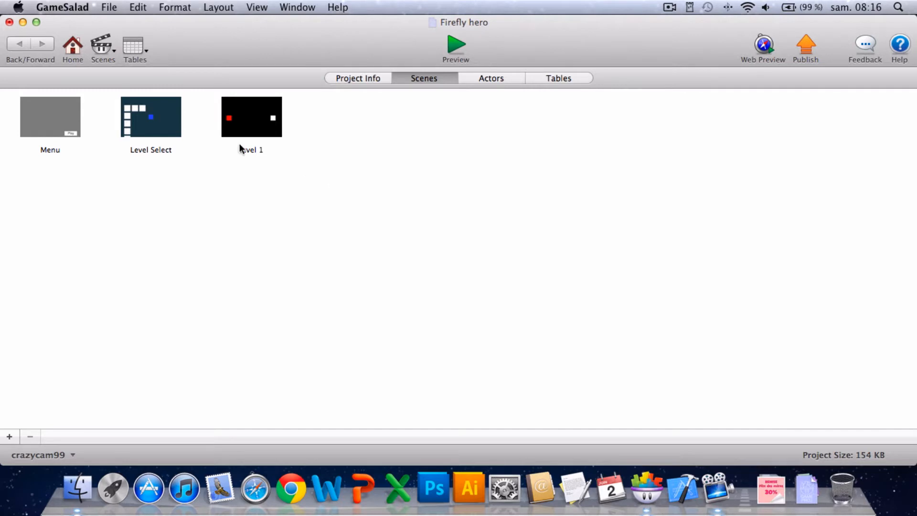
Preview the game from the Menu scene, then return to the project's scene overview.
{"action": "double_click", "coordinate": [38, 110]}
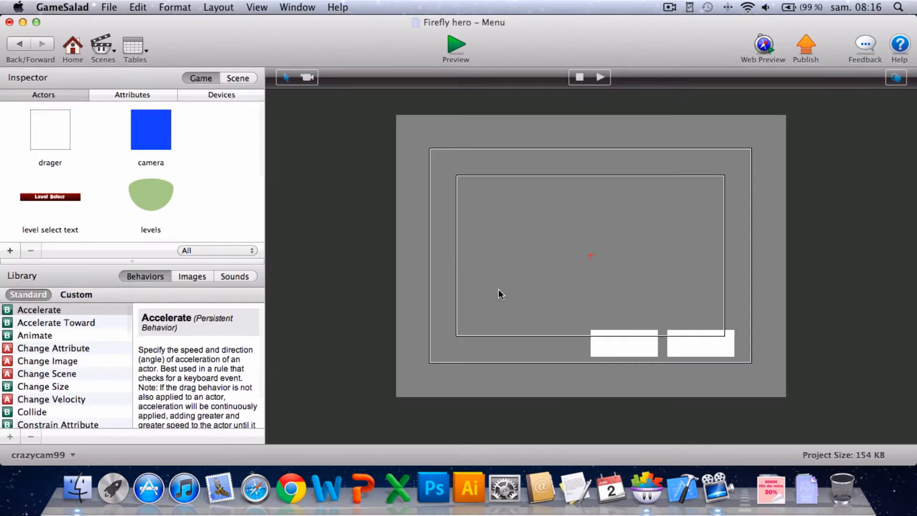
{"action": "left_click", "coordinate": [442, 51]}
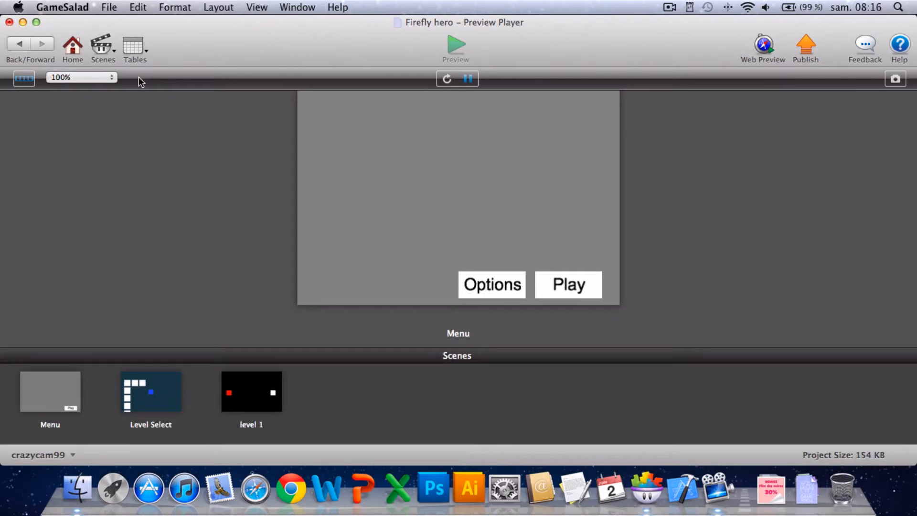
{"action": "left_click", "coordinate": [73, 45]}
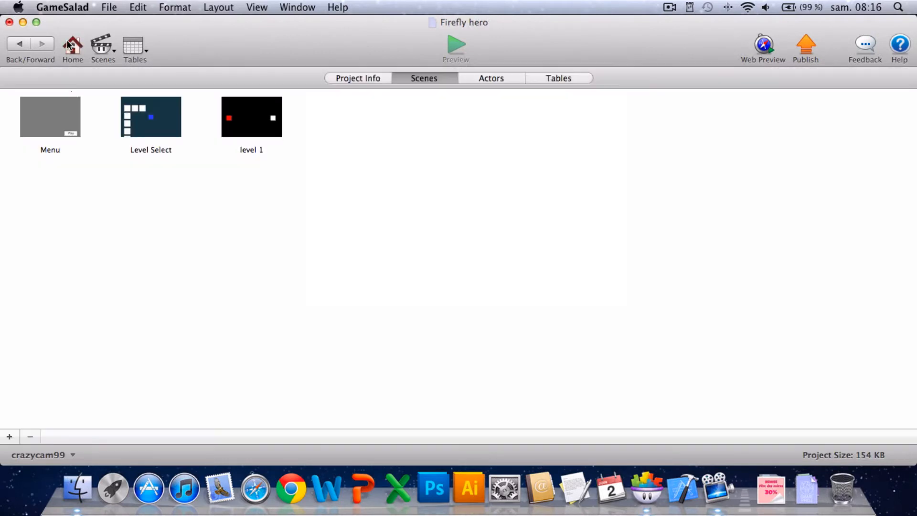
Add a new scene to the project and name it options.
{"action": "left_click", "coordinate": [10, 436]}
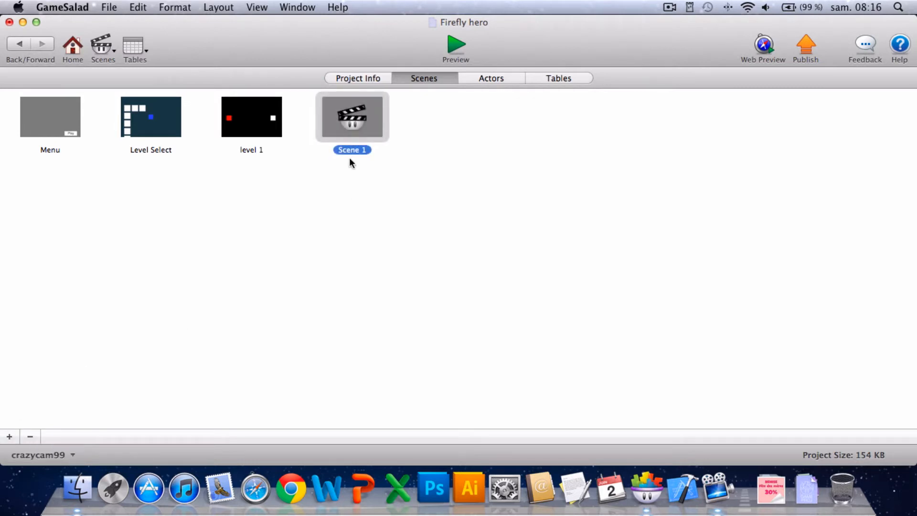
{"action": "left_click", "coordinate": [373, 156]}
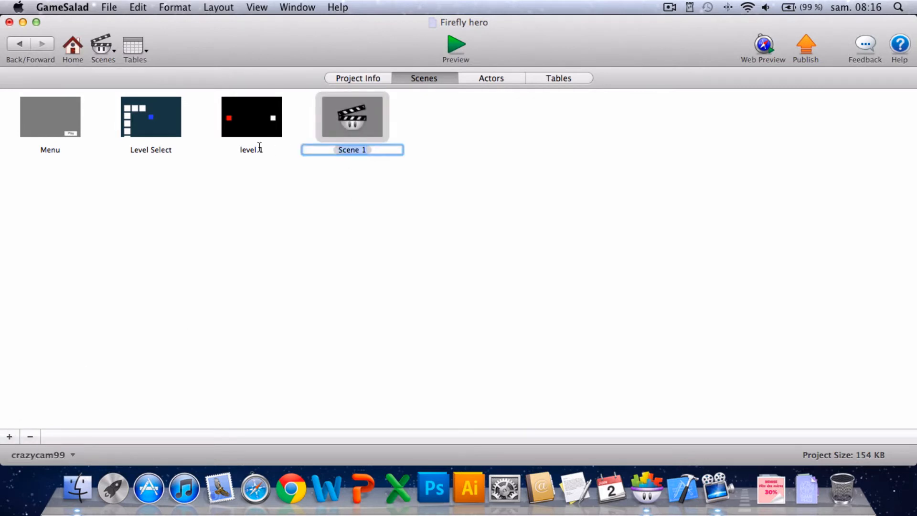
{"action": "type", "text": "options"}
{"action": "left_click", "coordinate": [385, 221]}
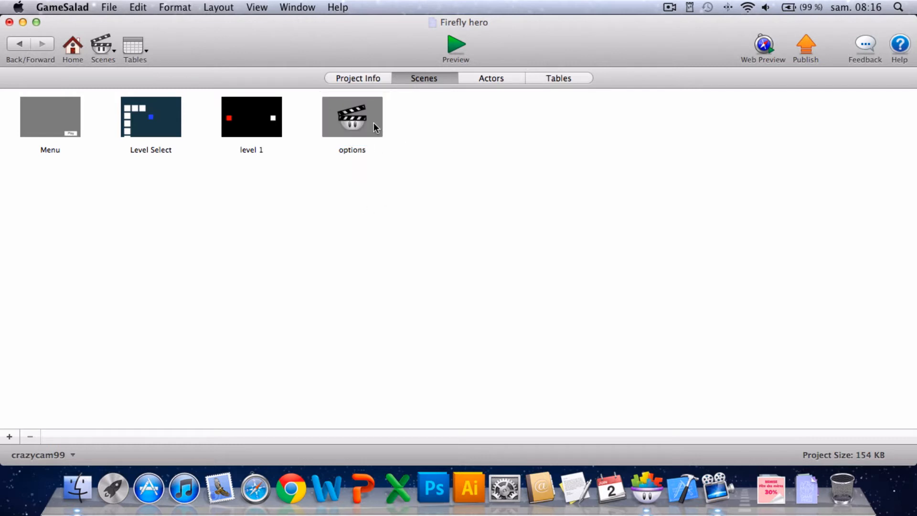
In the options scene, create a new actor and name it Options BG.
{"action": "double_click", "coordinate": [374, 122]}
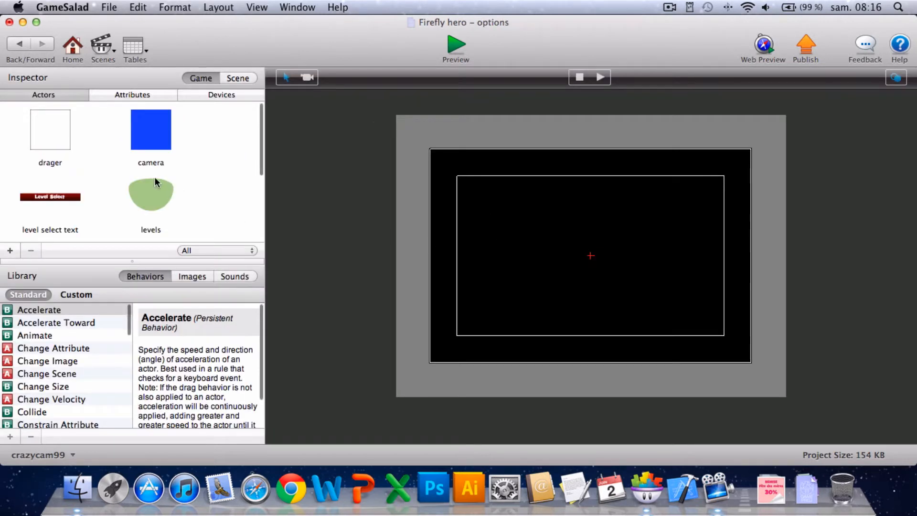
{"action": "left_click", "coordinate": [14, 251]}
{"action": "key", "text": "Return"}
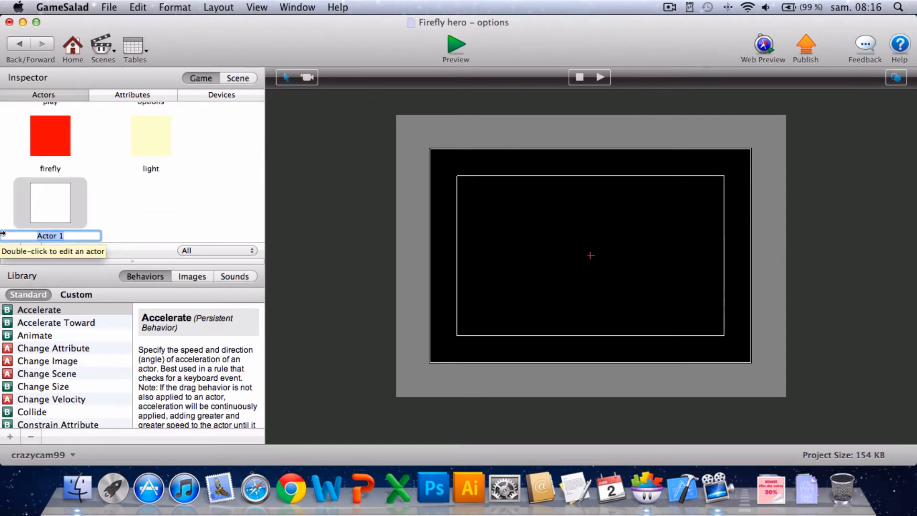
{"action": "key", "text": "BackSpace"}
{"action": "type", "text": "Op"}
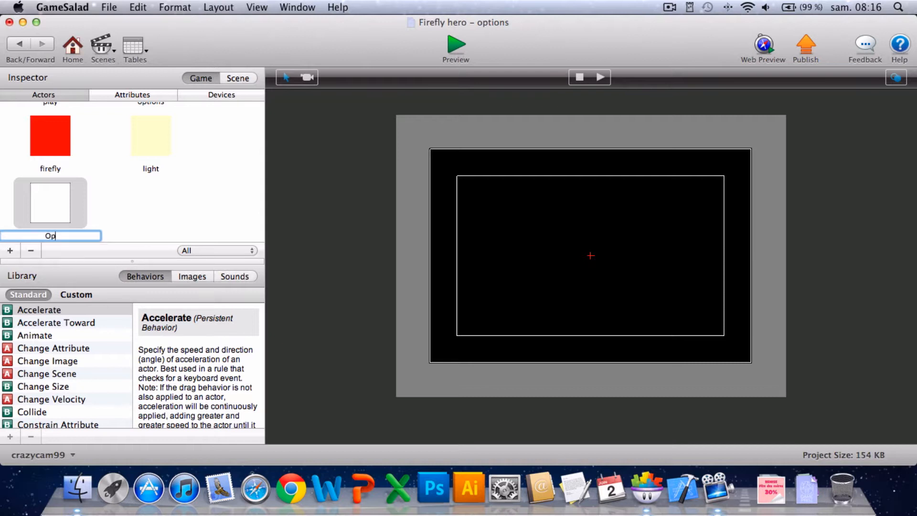
{"action": "type", "text": "tions BG"}
{"action": "left_click", "coordinate": [128, 213]}
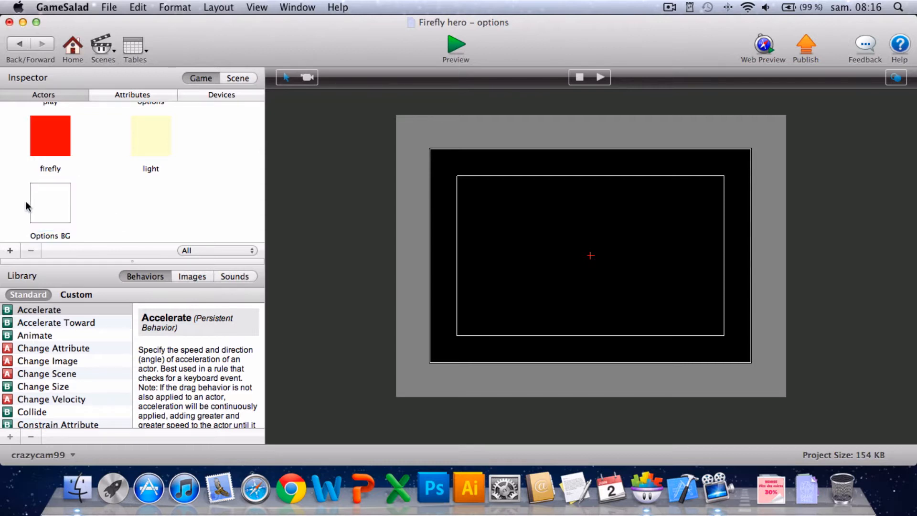
Set the Options BG actor's color to black with 50% opacity.
{"action": "left_click", "coordinate": [45, 200]}
{"action": "double_click", "coordinate": [45, 200]}
{"action": "left_click", "coordinate": [123, 258]}
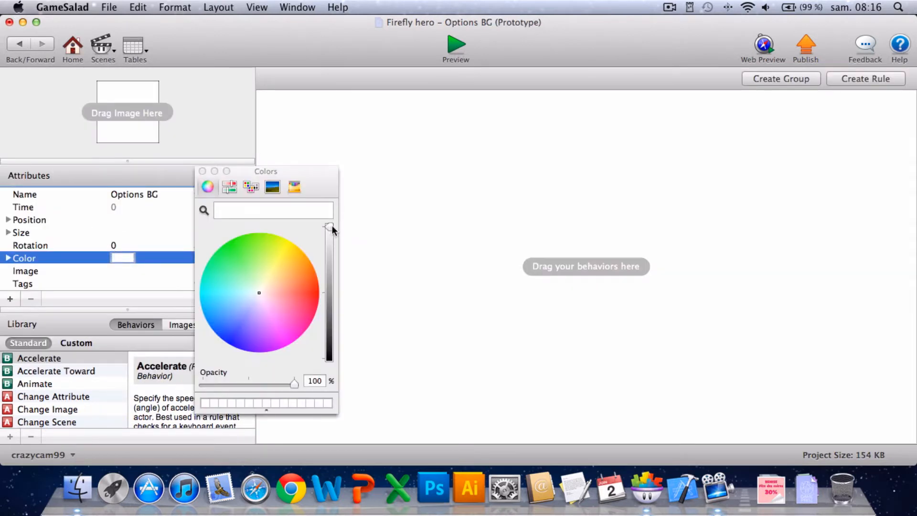
{"action": "left_click_drag", "start_coordinate": [330, 228], "coordinate": [248, 382]}
{"action": "left_click", "coordinate": [202, 171]}
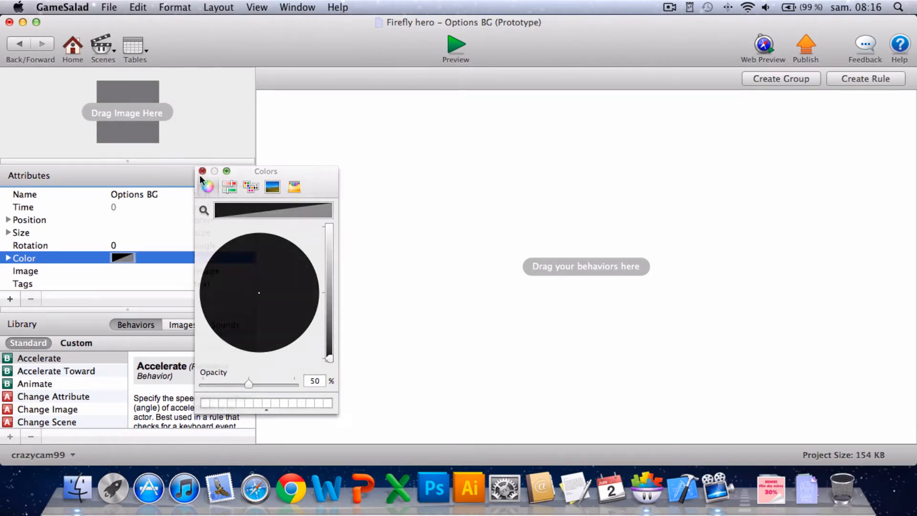
Place Options BG in the options scene and enlarge it to extend slightly past the screen frame on all sides.
{"action": "left_click", "coordinate": [24, 46]}
{"action": "scroll", "coordinate": [124, 162], "scroll_direction": "down", "scroll_amount": 5}
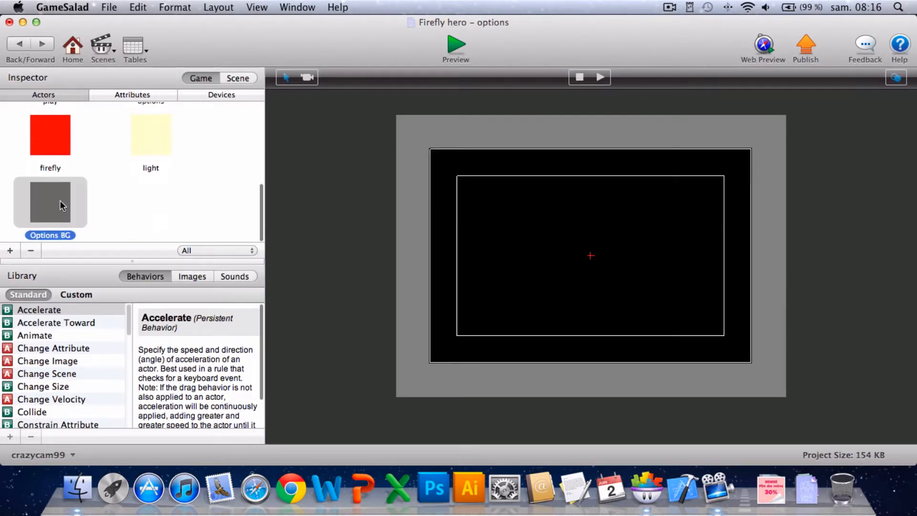
{"action": "left_click_drag", "start_coordinate": [62, 198], "coordinate": [768, 374]}
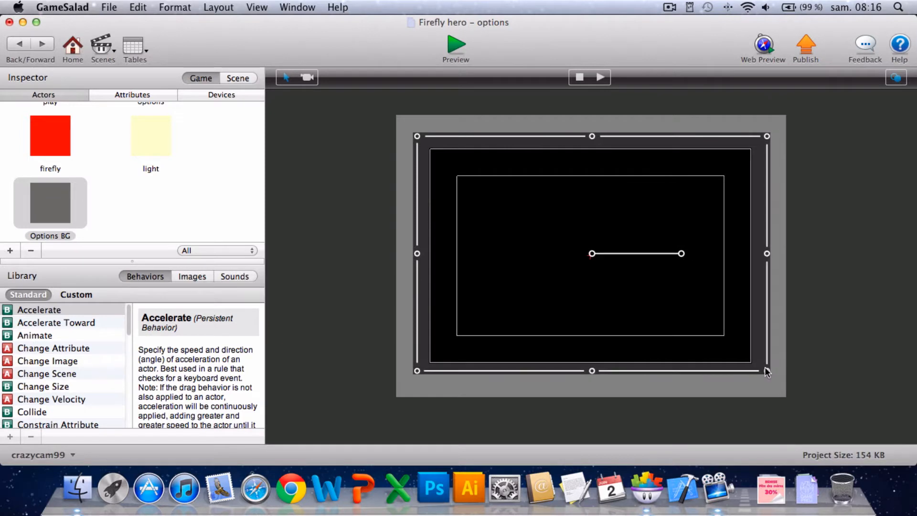
{"action": "left_click", "coordinate": [781, 273]}
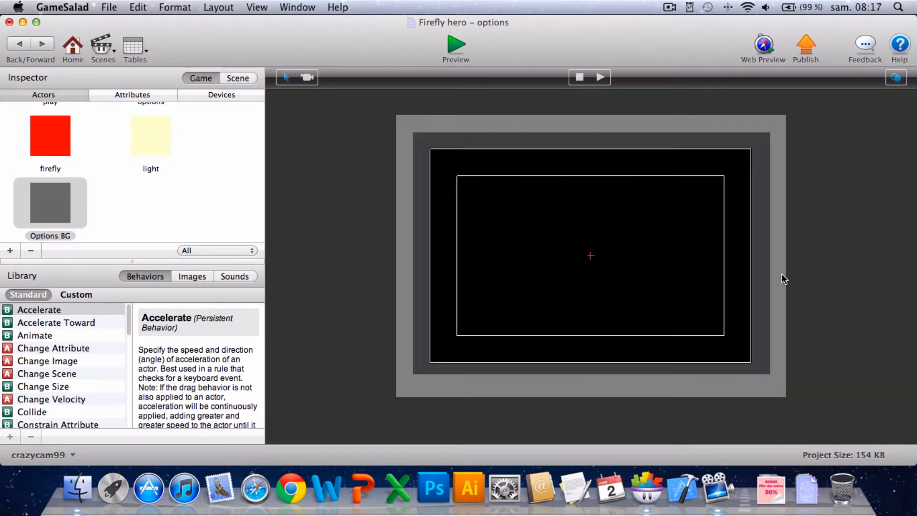
In the Menu scene's options button prototype, create a rule for when touch is pressed.
{"action": "left_click", "coordinate": [73, 46]}
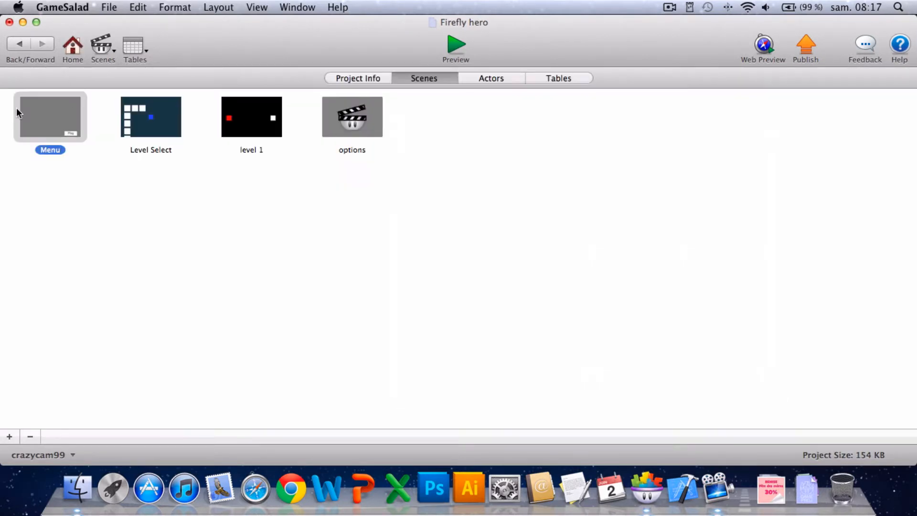
{"action": "double_click", "coordinate": [24, 115]}
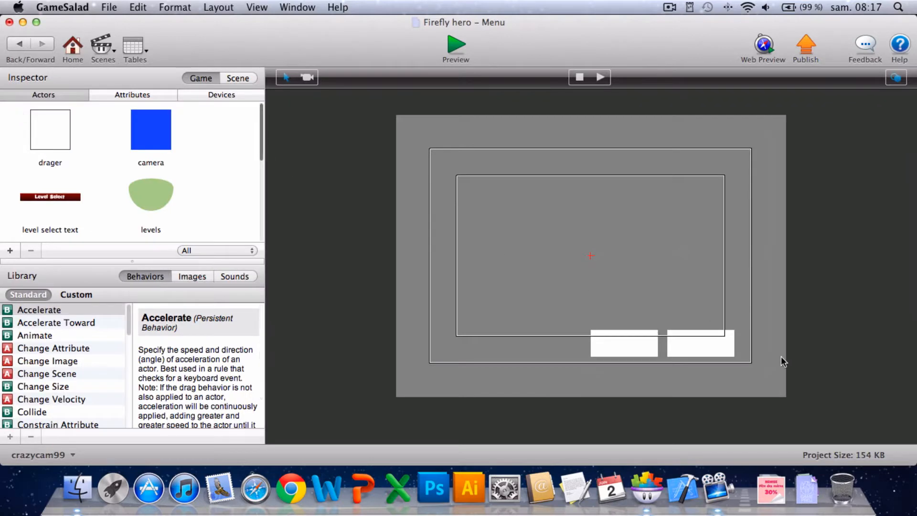
{"action": "double_click", "coordinate": [616, 347]}
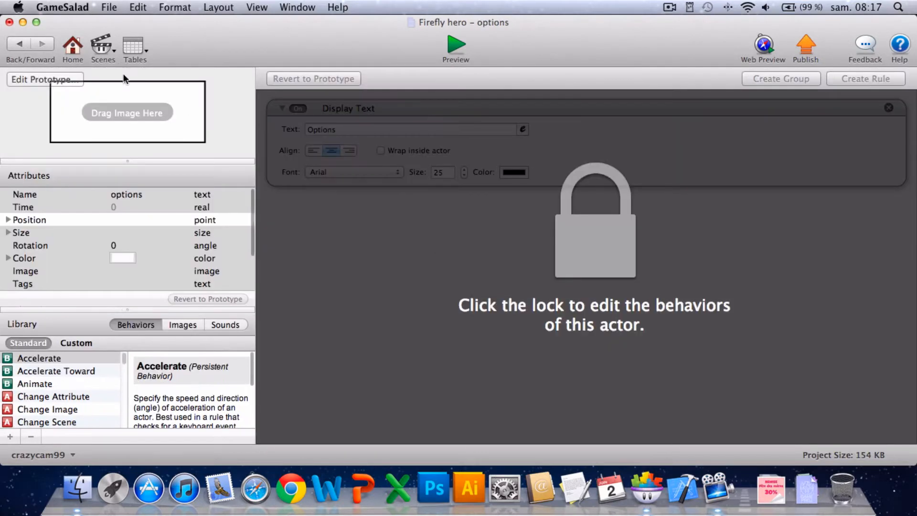
{"action": "left_click", "coordinate": [65, 78]}
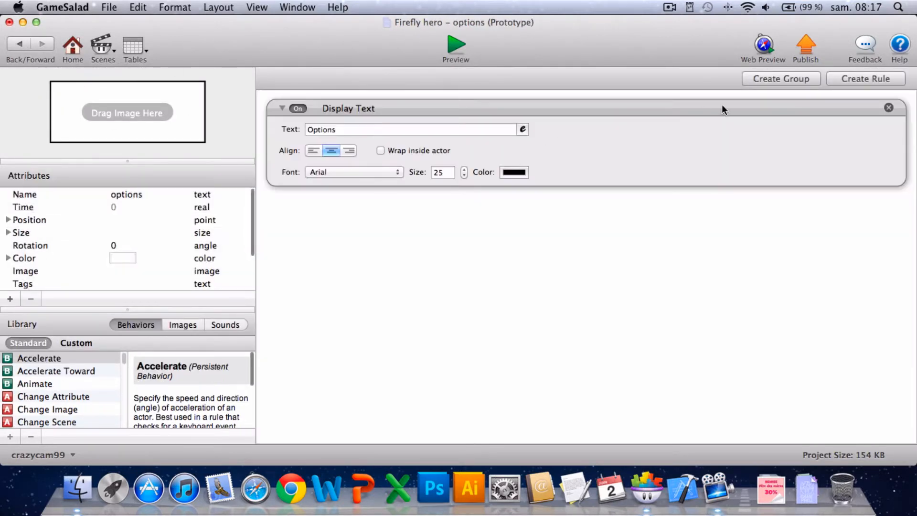
{"action": "left_click", "coordinate": [850, 79]}
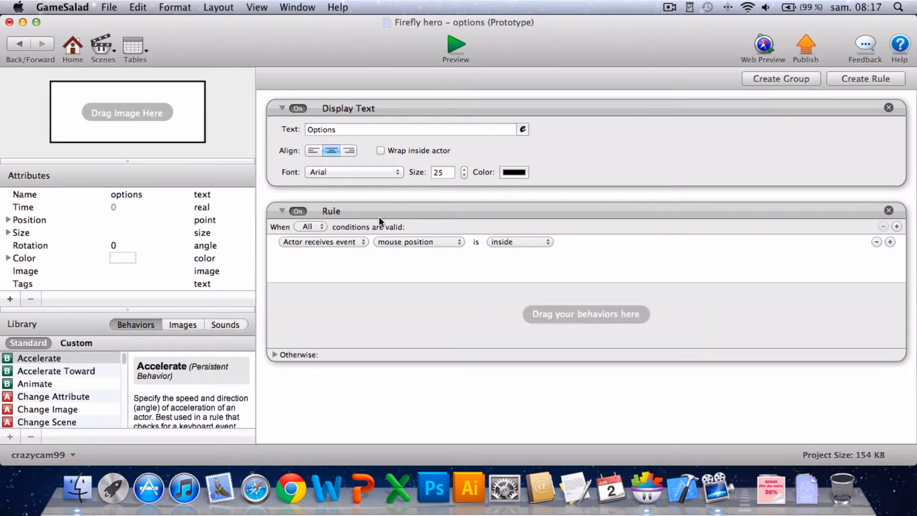
{"action": "left_click", "coordinate": [392, 243]}
{"action": "left_click", "coordinate": [393, 252]}
Add a Pause Game behavior to the touch rule and set it to go to the options scene.
{"action": "scroll", "coordinate": [75, 395], "scroll_direction": "down", "scroll_amount": 15}
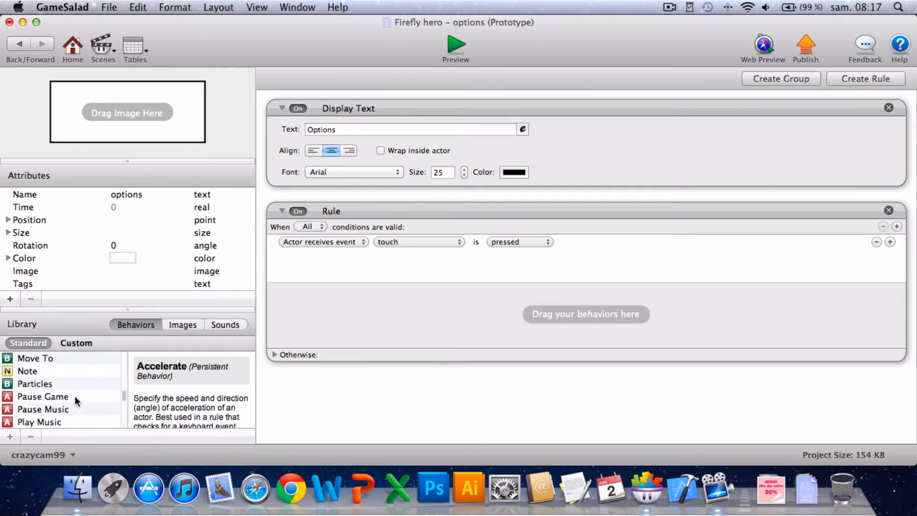
{"action": "scroll", "coordinate": [75, 396], "scroll_direction": "up", "scroll_amount": 15}
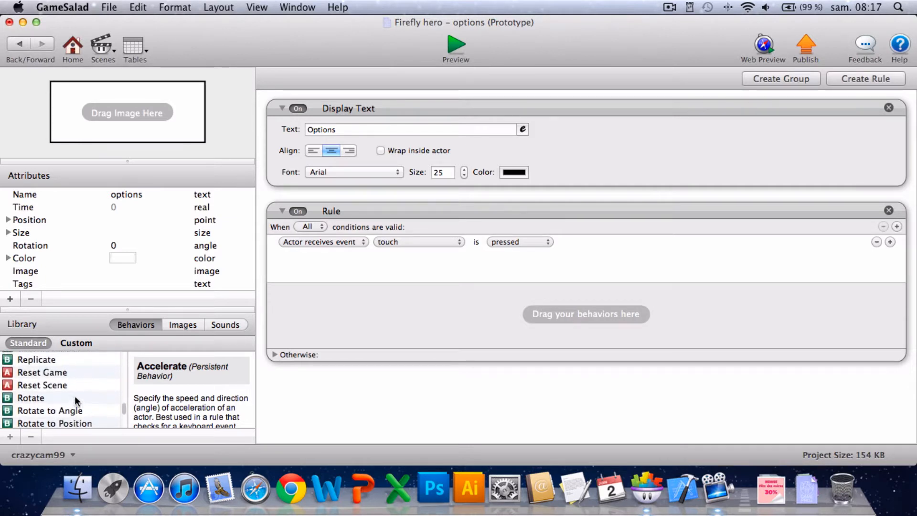
{"action": "scroll", "coordinate": [77, 401], "scroll_direction": "up", "scroll_amount": 1}
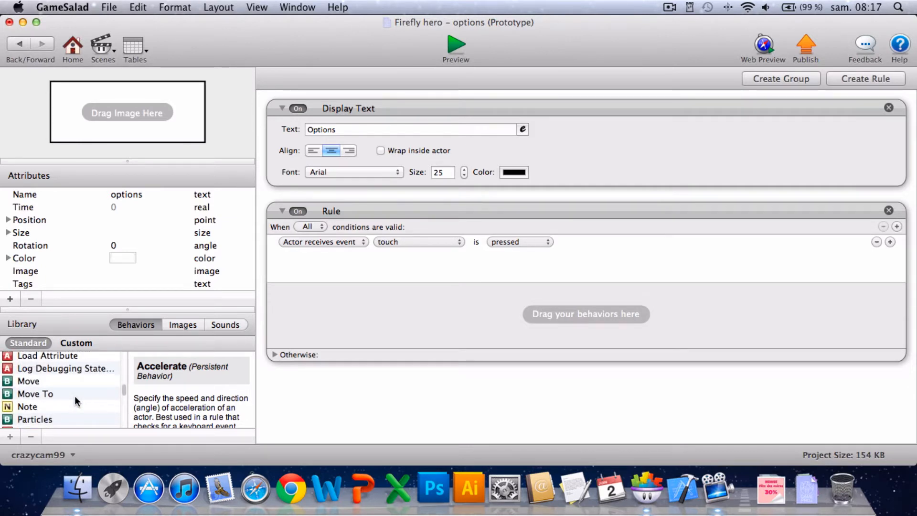
{"action": "scroll", "coordinate": [75, 401], "scroll_direction": "up", "scroll_amount": 10}
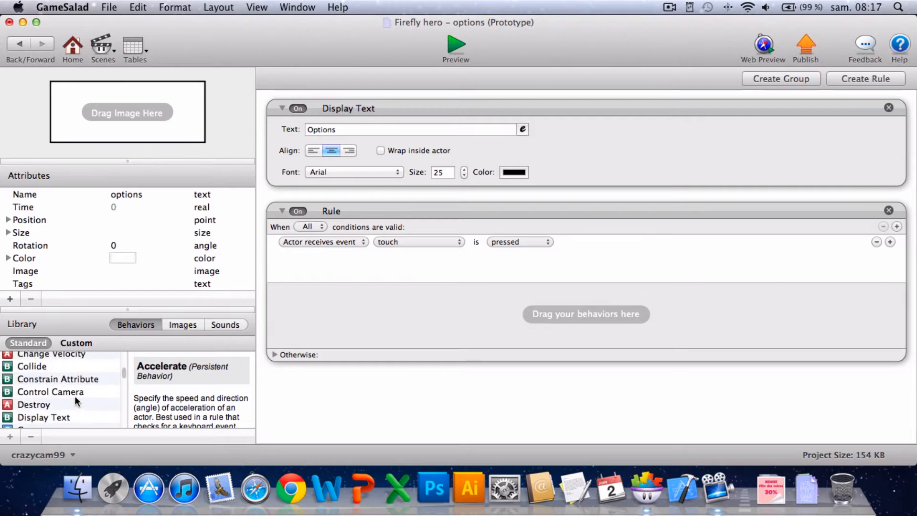
{"action": "scroll", "coordinate": [75, 398], "scroll_direction": "down", "scroll_amount": 10}
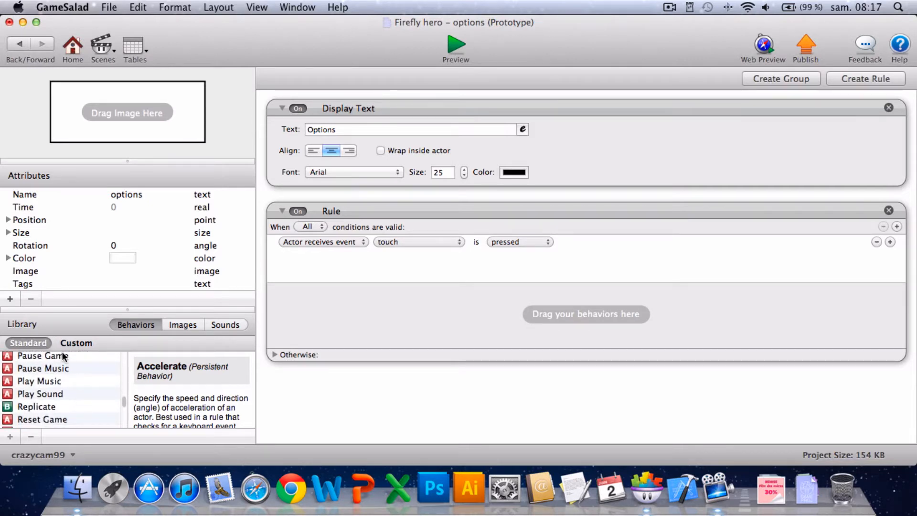
{"action": "left_click_drag", "start_coordinate": [62, 356], "coordinate": [376, 317]}
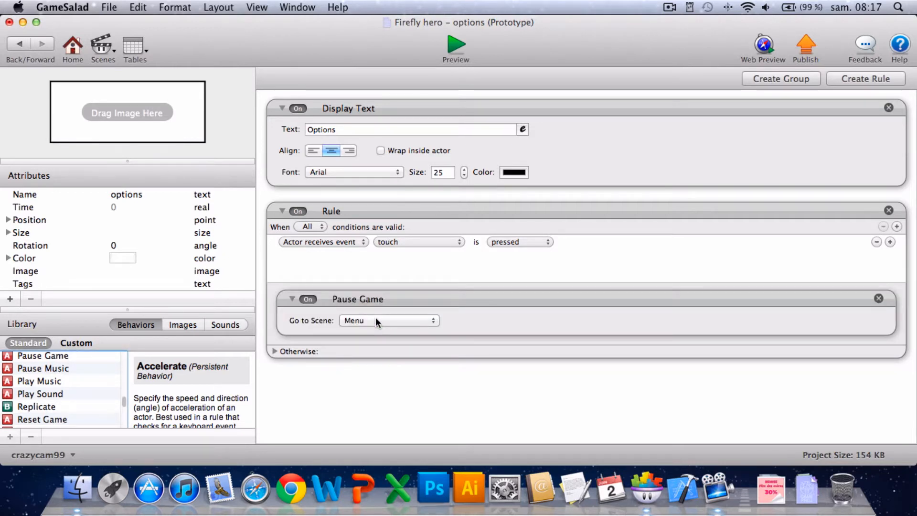
{"action": "left_click", "coordinate": [376, 318]}
{"action": "left_click", "coordinate": [380, 352]}
Preview the game and test the Options button on the menu.
{"action": "left_click", "coordinate": [454, 46]}
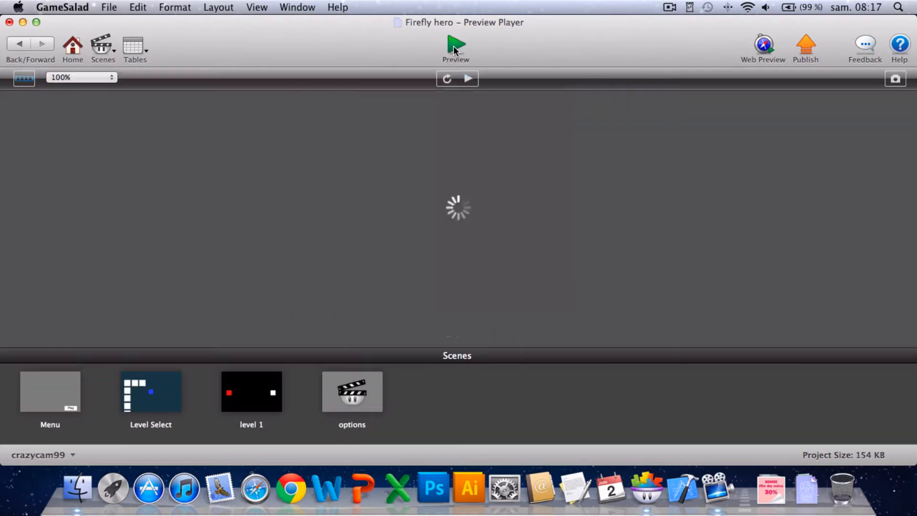
{"action": "left_click", "coordinate": [492, 290]}
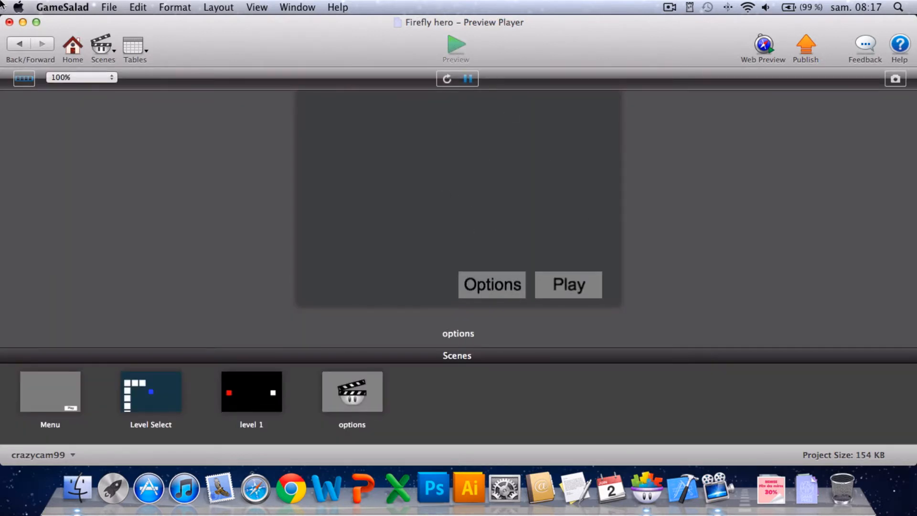
{"action": "left_click", "coordinate": [20, 44]}
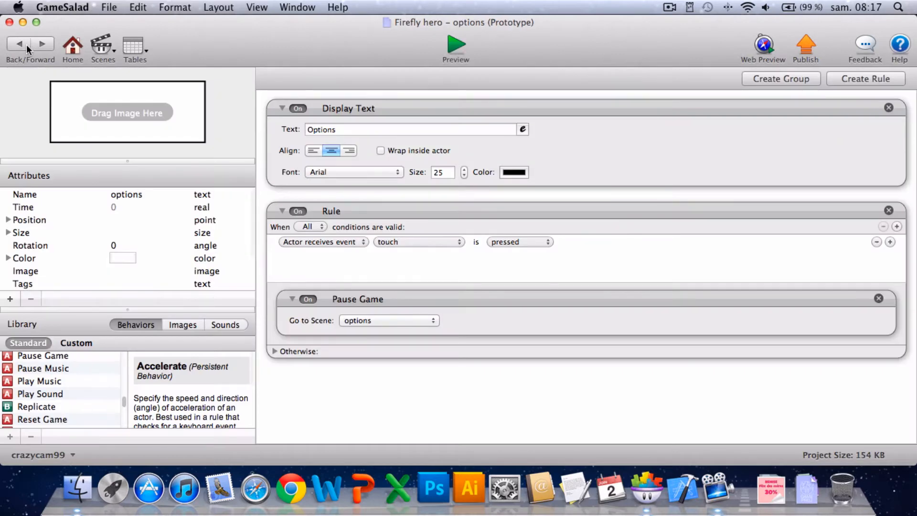
Leave the options actor's editor and save the project.
{"action": "left_click", "coordinate": [27, 45]}
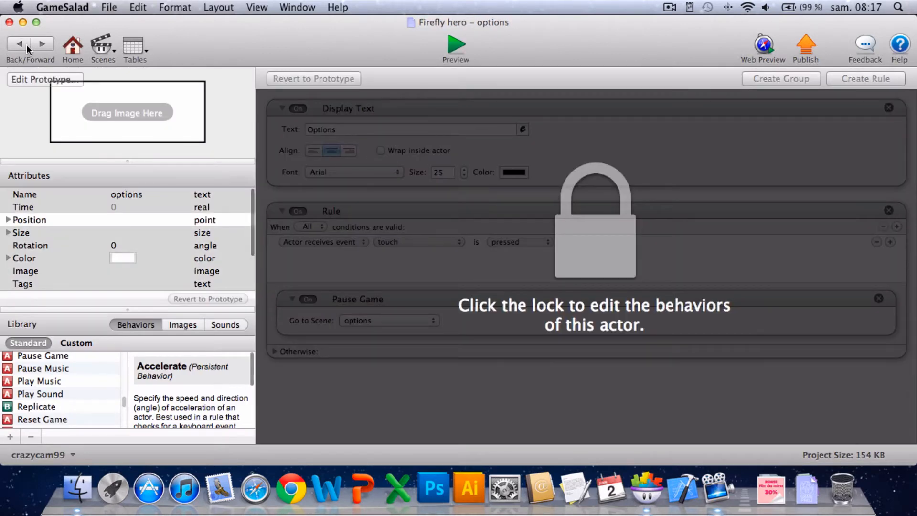
{"action": "left_click", "coordinate": [27, 44]}
{"action": "key", "text": "super+s"}
Open the options scene, create a new actor there and name it music.
{"action": "left_click", "coordinate": [73, 46]}
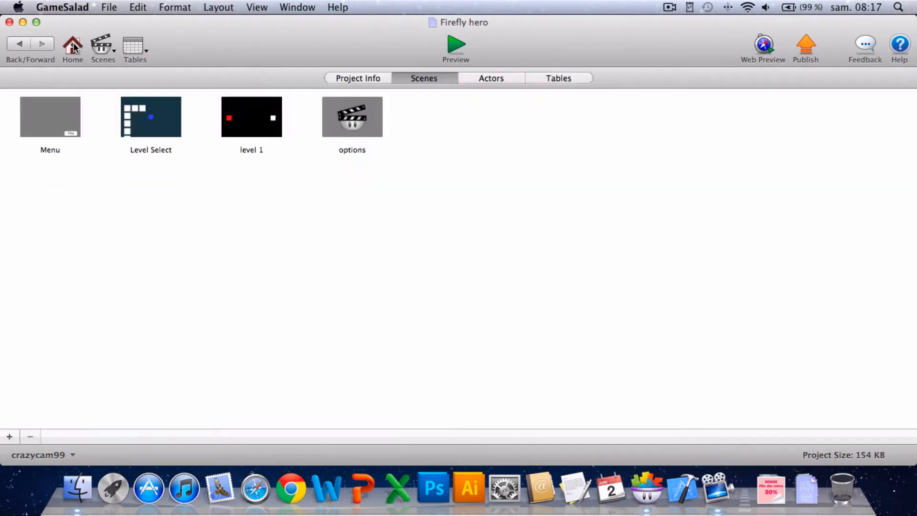
{"action": "double_click", "coordinate": [369, 95]}
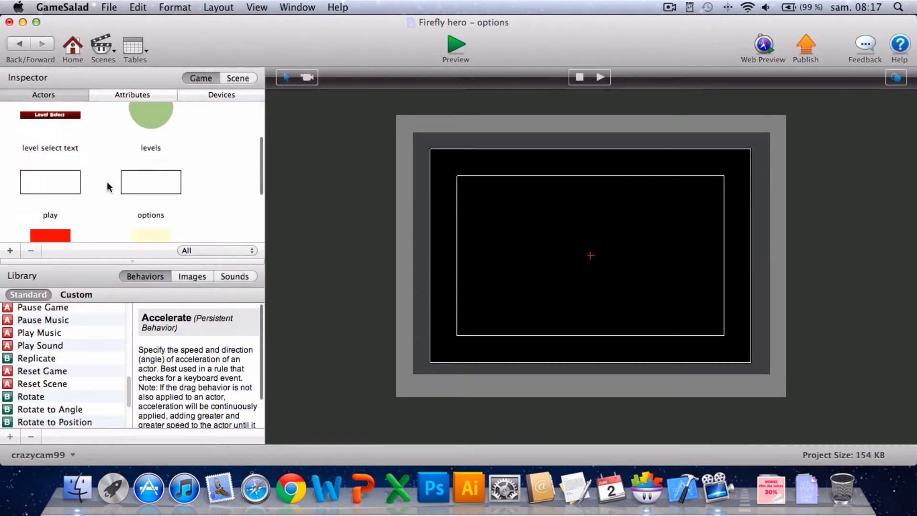
{"action": "scroll", "coordinate": [107, 182], "scroll_direction": "down", "scroll_amount": 5}
{"action": "left_click", "coordinate": [9, 251]}
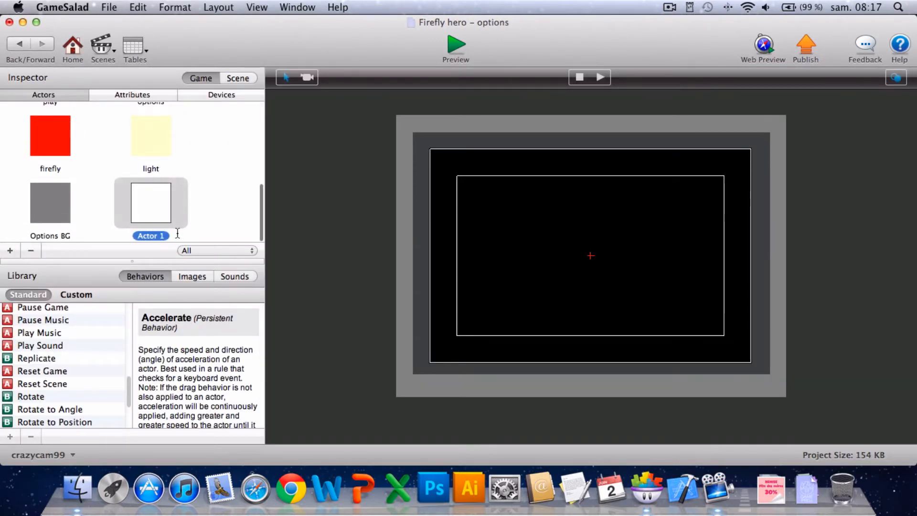
{"action": "left_click", "coordinate": [177, 233]}
{"action": "key", "text": "BackSpace"}
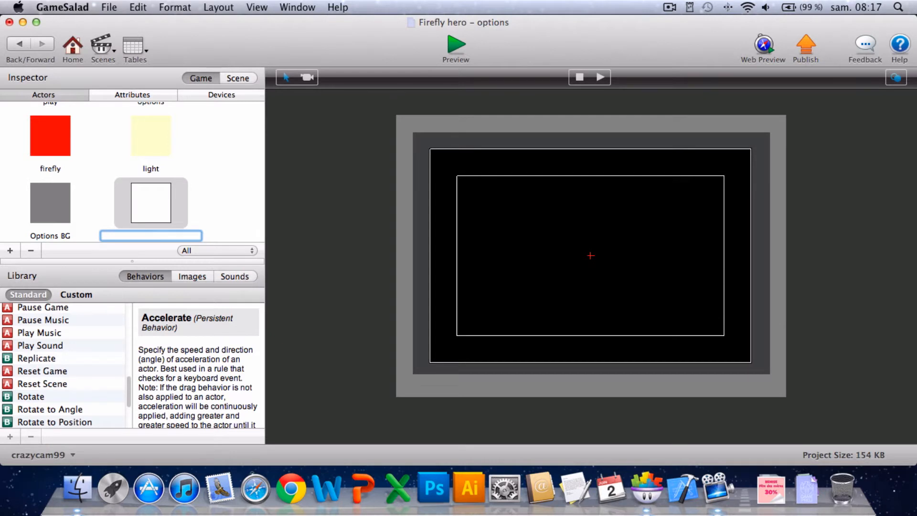
{"action": "type", "text": "music"}
{"action": "left_click", "coordinate": [211, 222]}
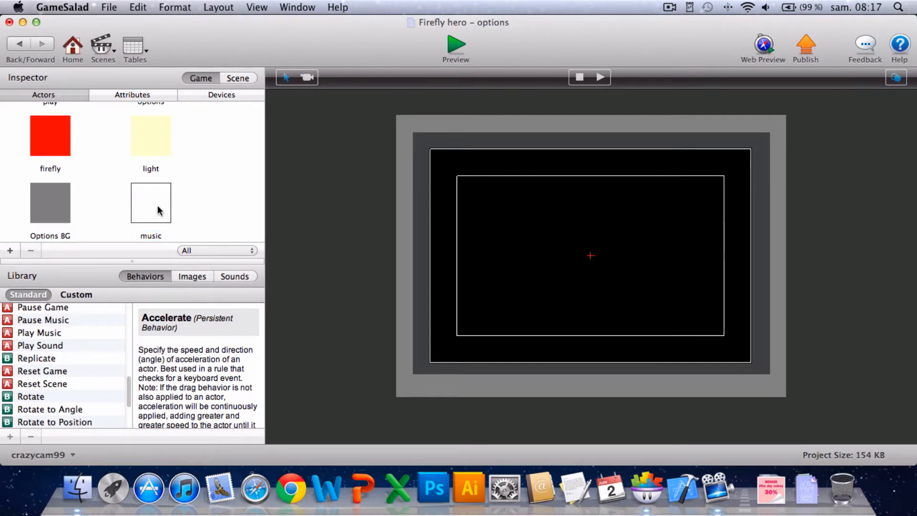
Place the music actor near the top of the options scene and reshape it into a wide, flat bar.
{"action": "left_click_drag", "start_coordinate": [158, 210], "coordinate": [585, 203]}
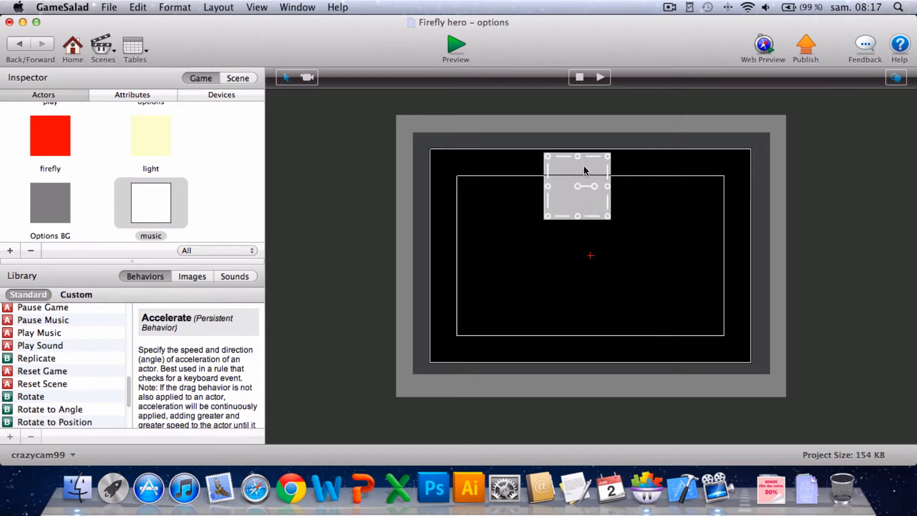
{"action": "left_click_drag", "start_coordinate": [578, 155], "coordinate": [516, 198]}
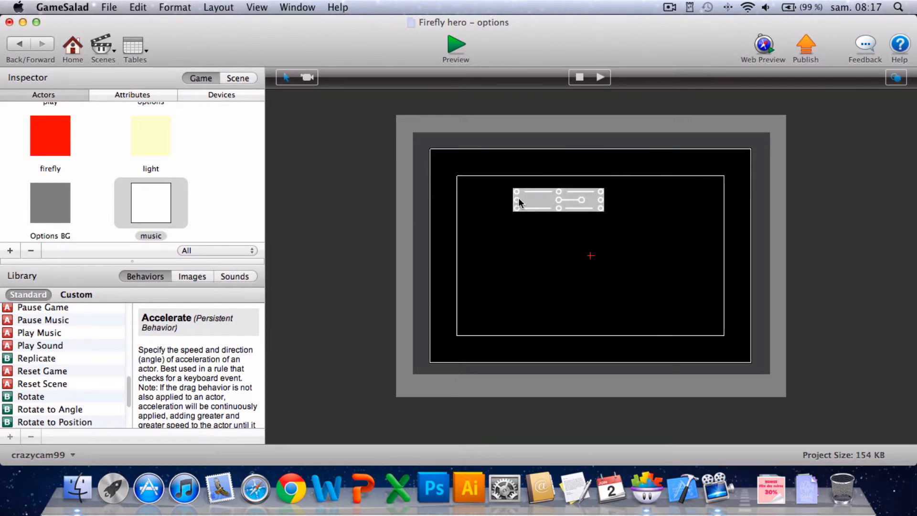
{"action": "left_click_drag", "start_coordinate": [604, 200], "coordinate": [639, 200]}
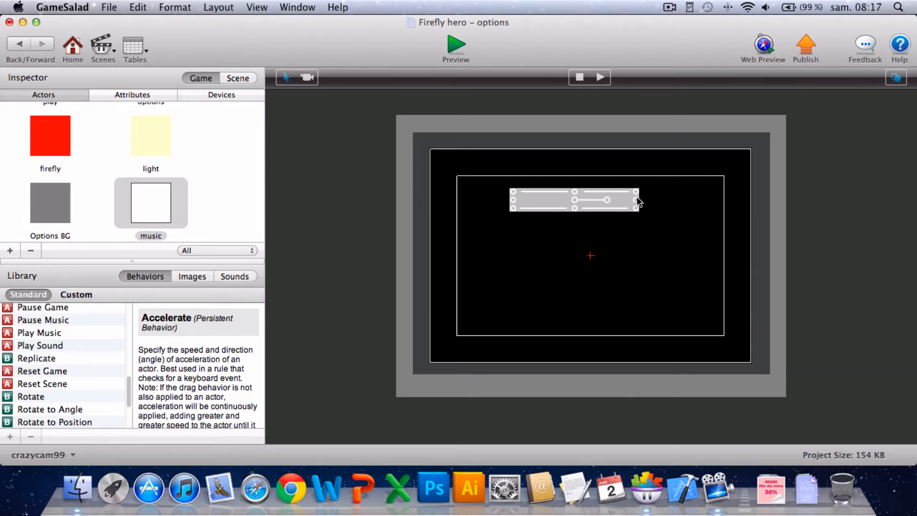
{"action": "left_click", "coordinate": [397, 184]}
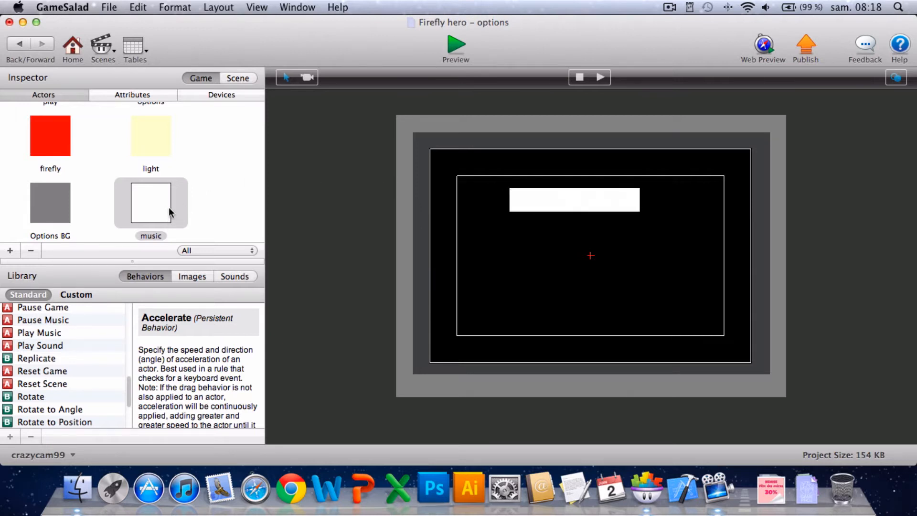
{"action": "left_click", "coordinate": [236, 200]}
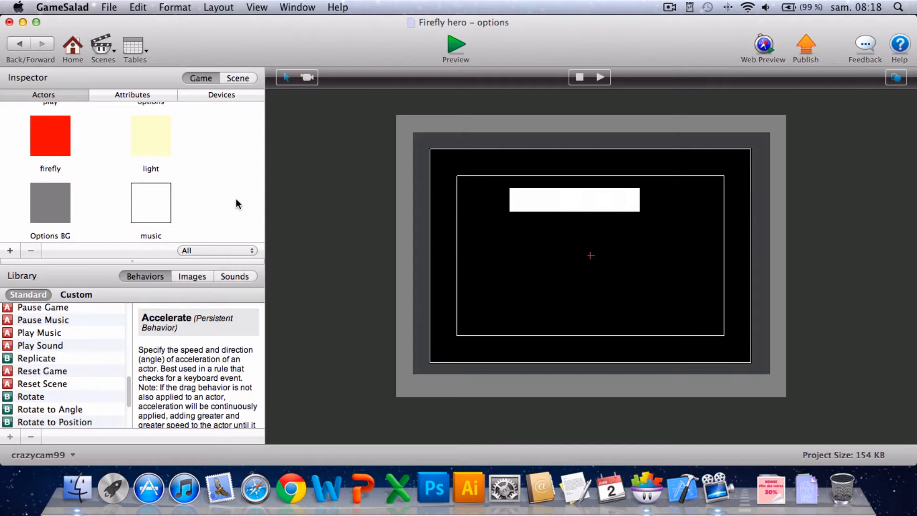
Create an actor named sounds and place it in the scene as a wide, flat bar below the music bar.
{"action": "left_click", "coordinate": [9, 251]}
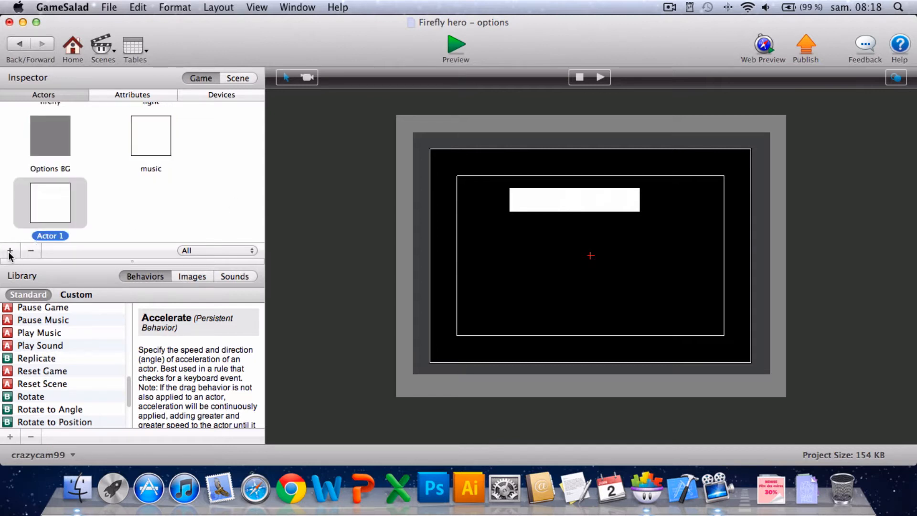
{"action": "left_click", "coordinate": [61, 236]}
{"action": "key", "text": "BackSpace"}
{"action": "type", "text": "sounds"}
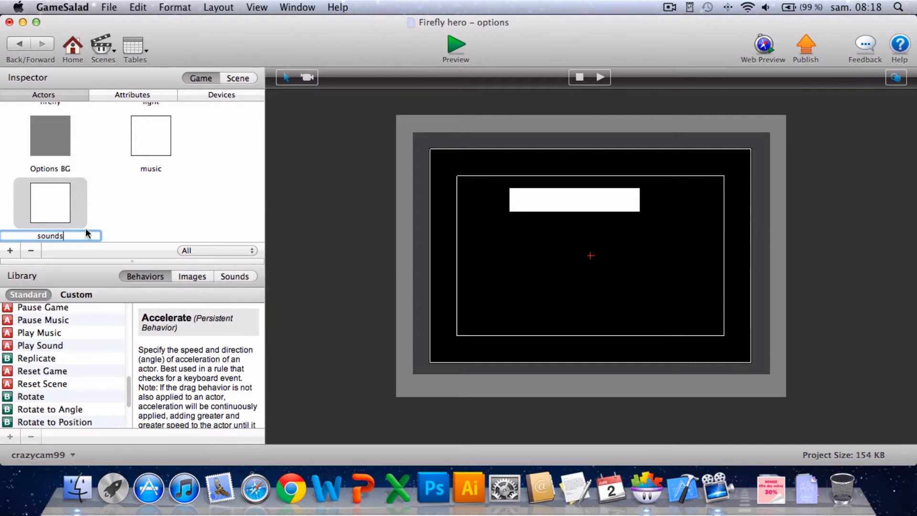
{"action": "key", "text": "Return"}
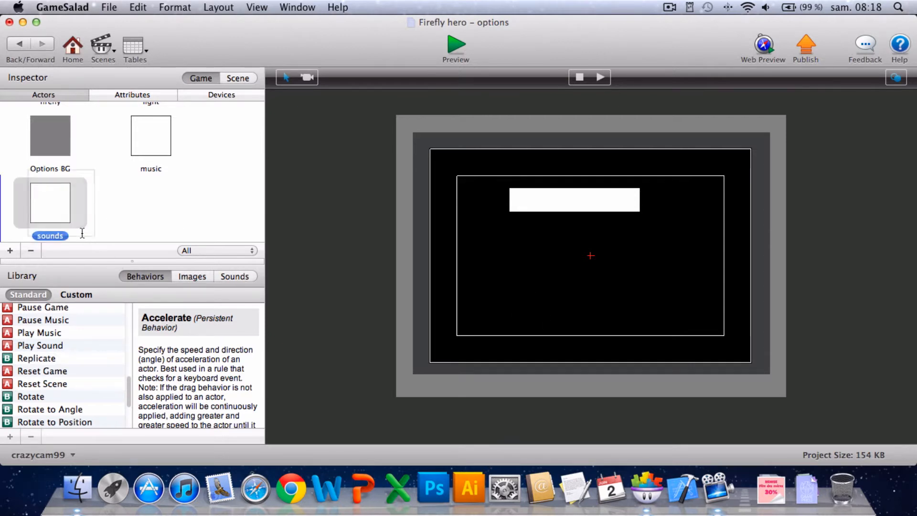
{"action": "left_click_drag", "start_coordinate": [50, 203], "coordinate": [573, 293]}
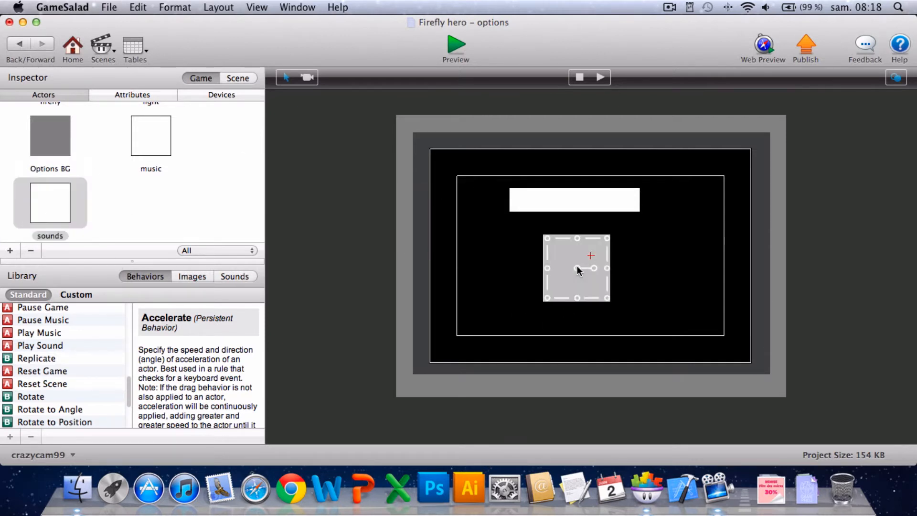
{"action": "left_click_drag", "start_coordinate": [577, 240], "coordinate": [673, 273]}
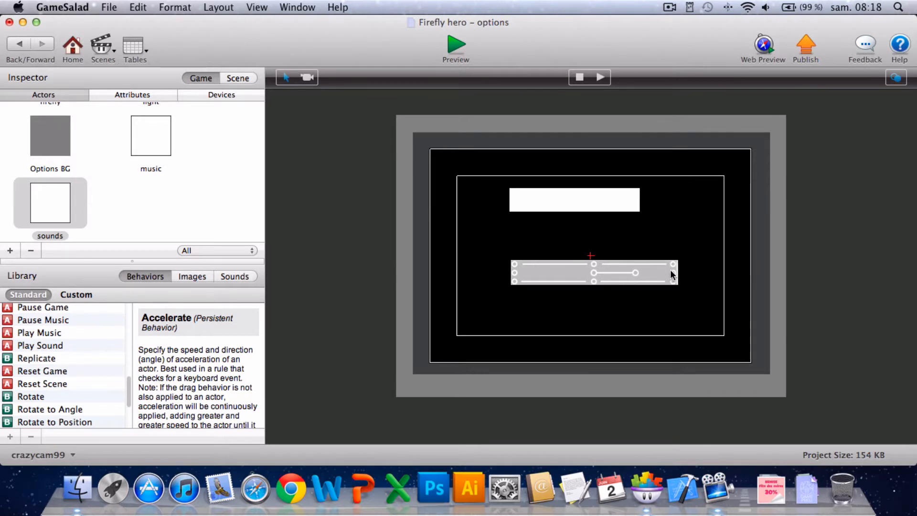
Widen the music bar to match the width of the sounds bar and save the project.
{"action": "left_click", "coordinate": [621, 209]}
{"action": "left_click_drag", "start_coordinate": [628, 202], "coordinate": [669, 200]}
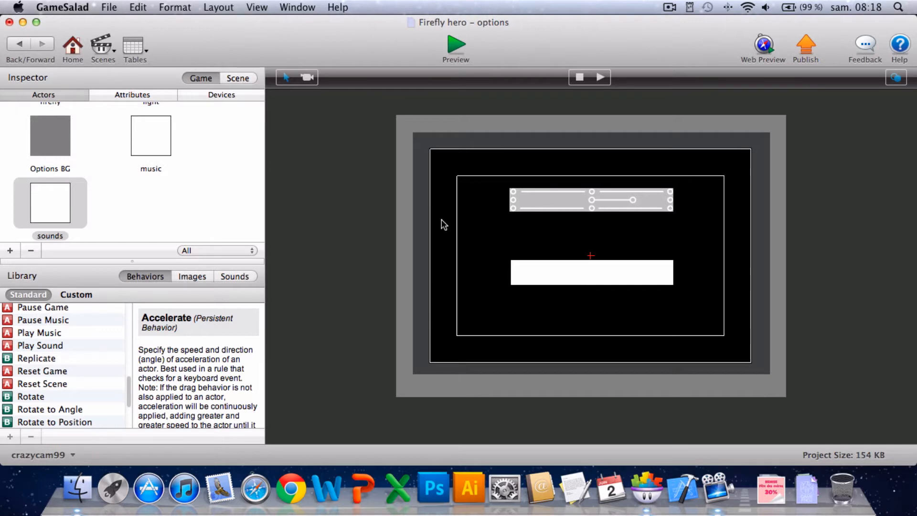
{"action": "left_click", "coordinate": [403, 213]}
{"action": "key", "text": "super+s"}
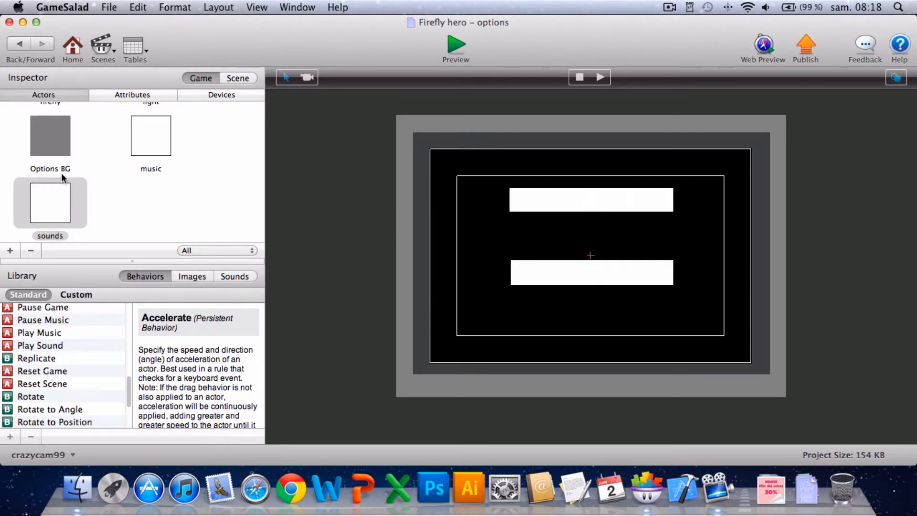
Open the music actor for editing and create a rule that fires when touch is pressed.
{"action": "double_click", "coordinate": [159, 128]}
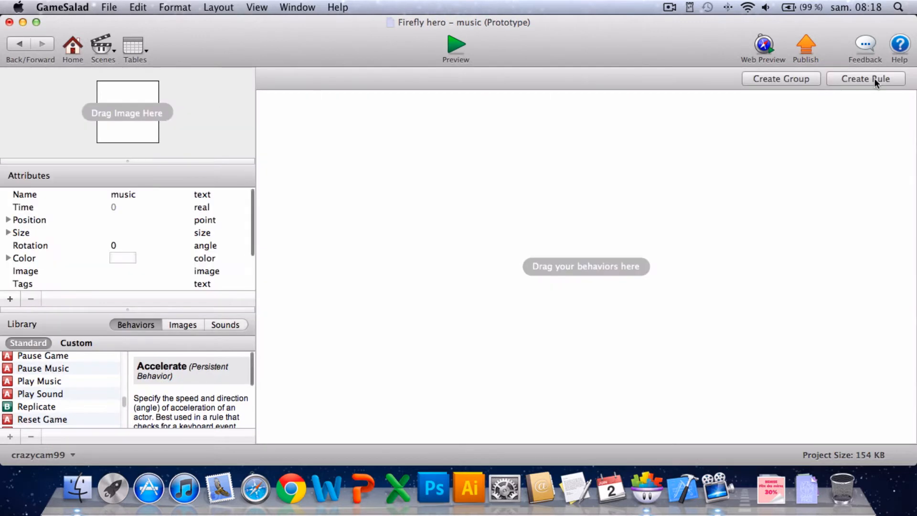
{"action": "left_click", "coordinate": [863, 79]}
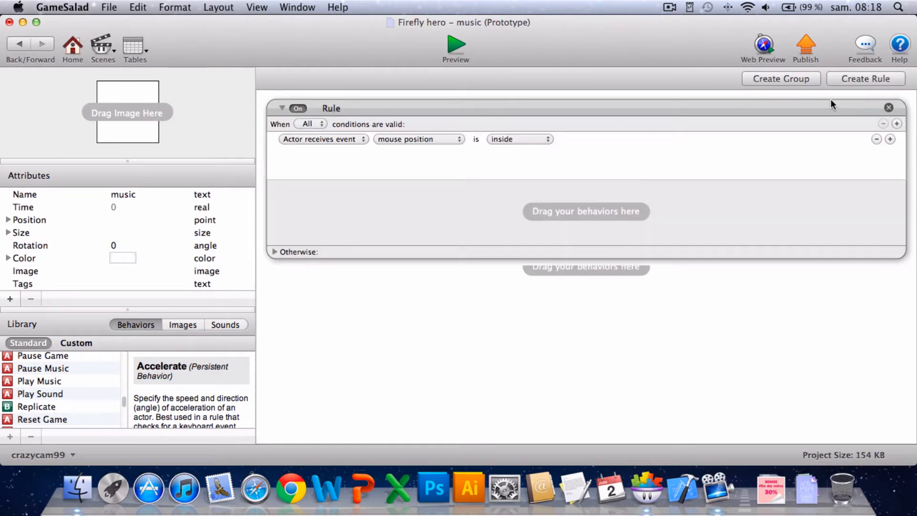
{"action": "left_click", "coordinate": [421, 139]}
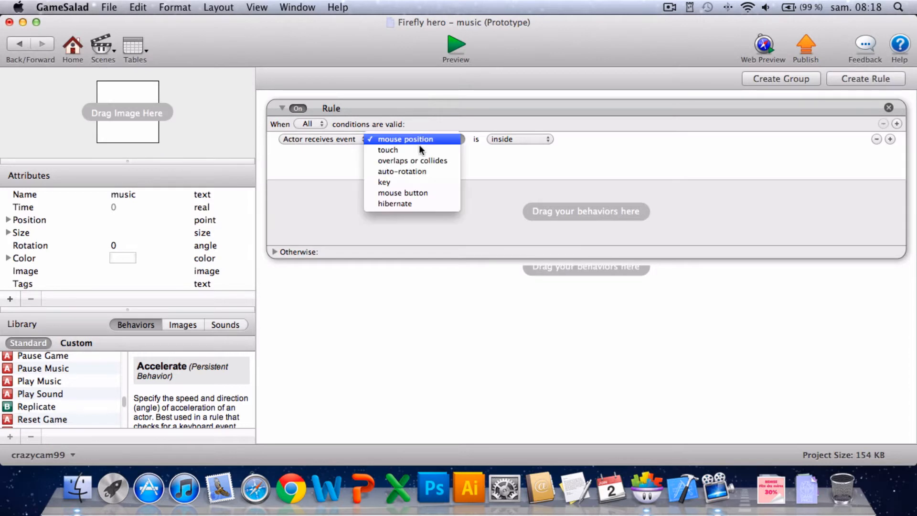
{"action": "left_click", "coordinate": [415, 150]}
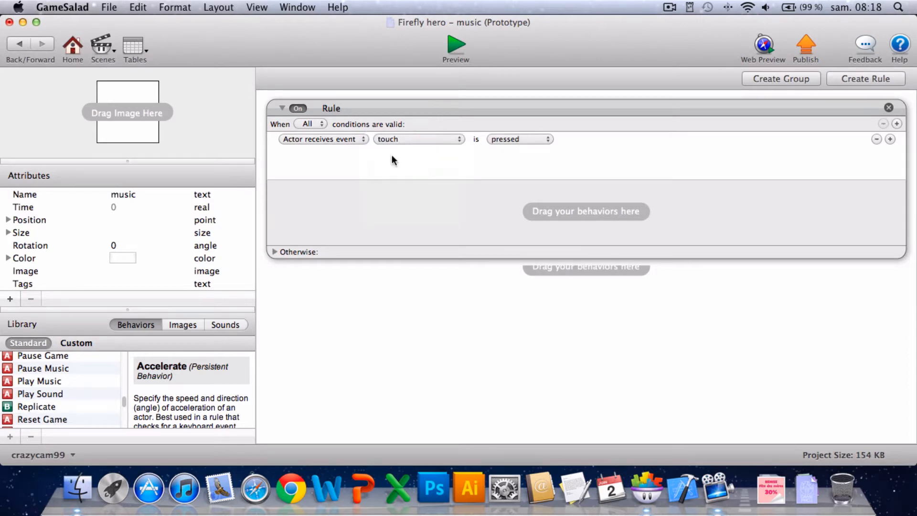
Add a Change Attribute behavior to the touch rule and target the device's audio Music Volume attribute.
{"action": "scroll", "coordinate": [62, 388], "scroll_direction": "up", "scroll_amount": 8}
{"action": "left_click_drag", "start_coordinate": [68, 399], "coordinate": [447, 229]}
{"action": "left_click", "coordinate": [465, 217]}
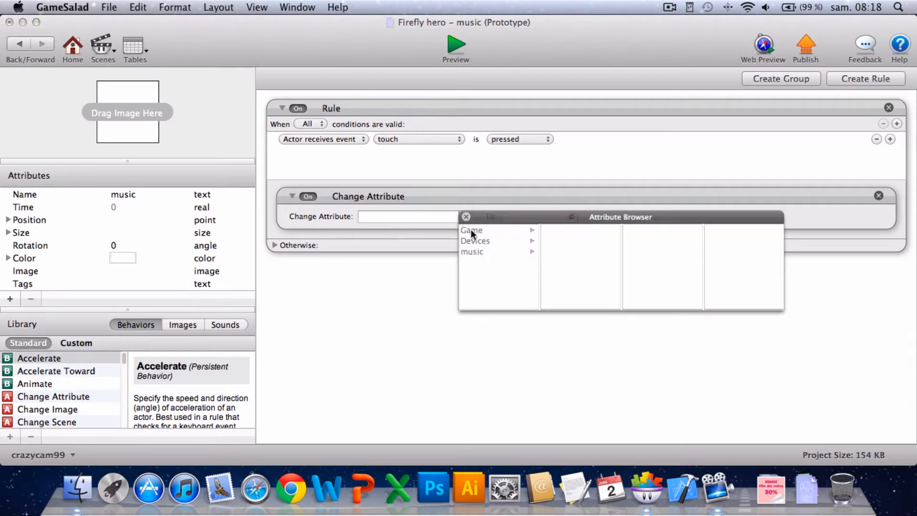
{"action": "left_click", "coordinate": [472, 241]}
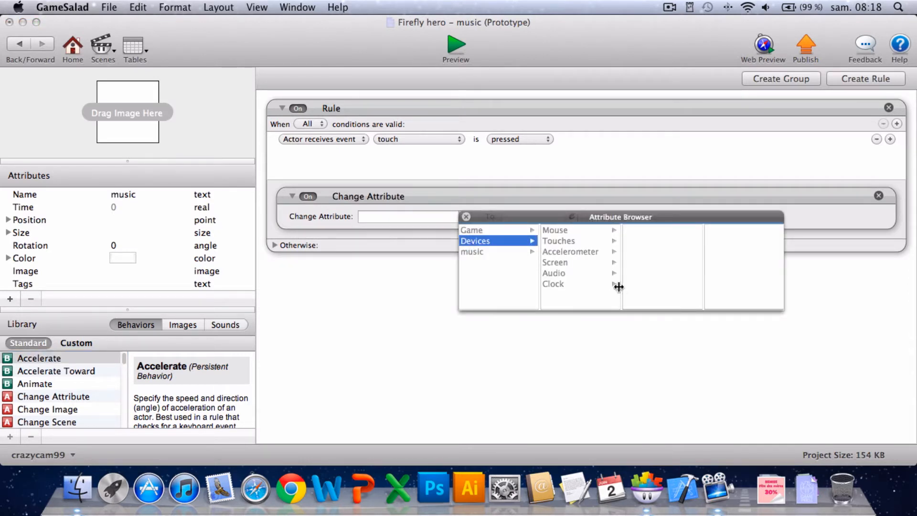
{"action": "left_click", "coordinate": [598, 273]}
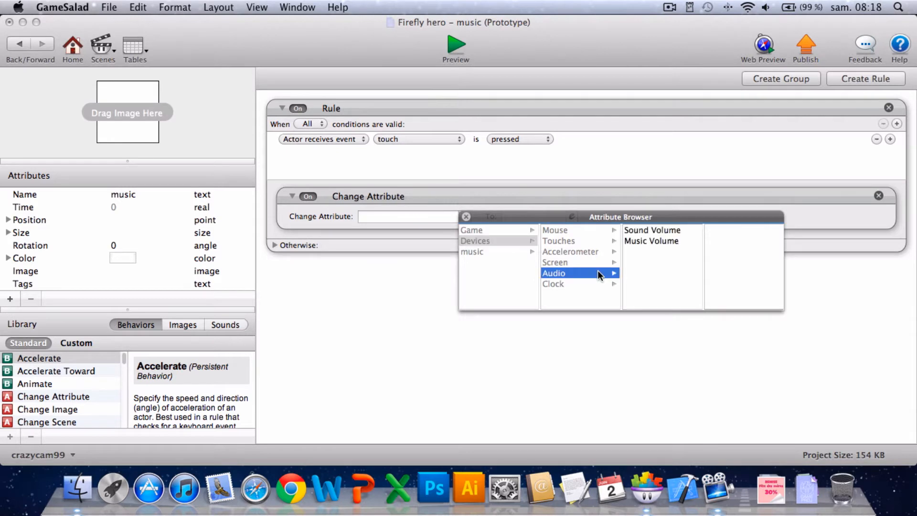
{"action": "double_click", "coordinate": [637, 241]}
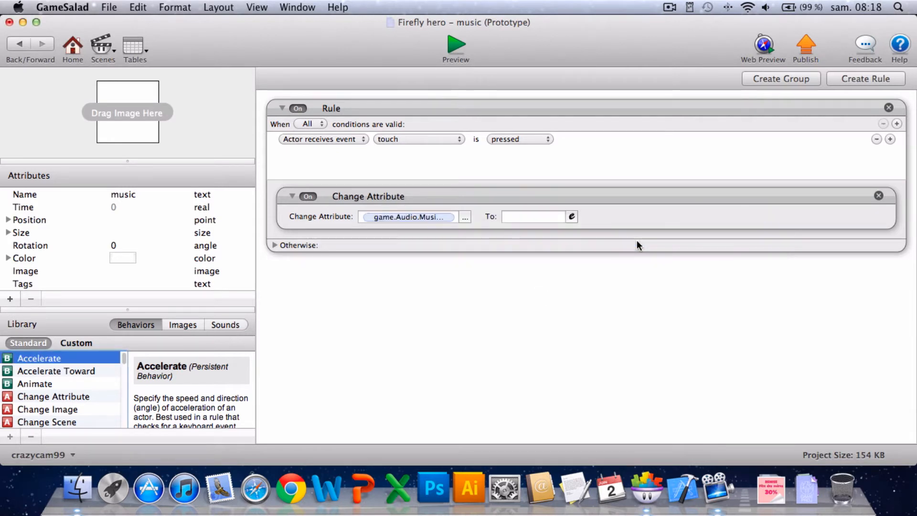
Set the Change Attribute value to the expression (game.Audio.Music Volume+1)%2.
{"action": "left_click", "coordinate": [513, 218]}
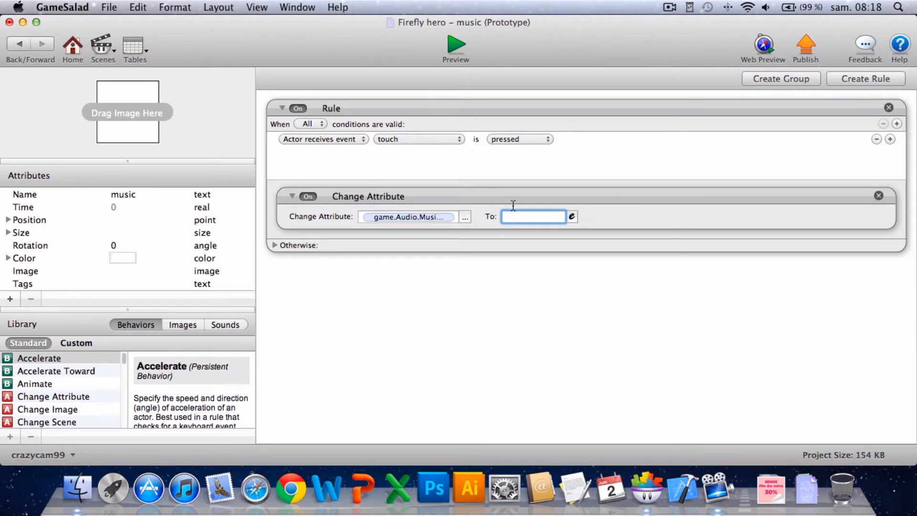
{"action": "left_click", "coordinate": [573, 217]}
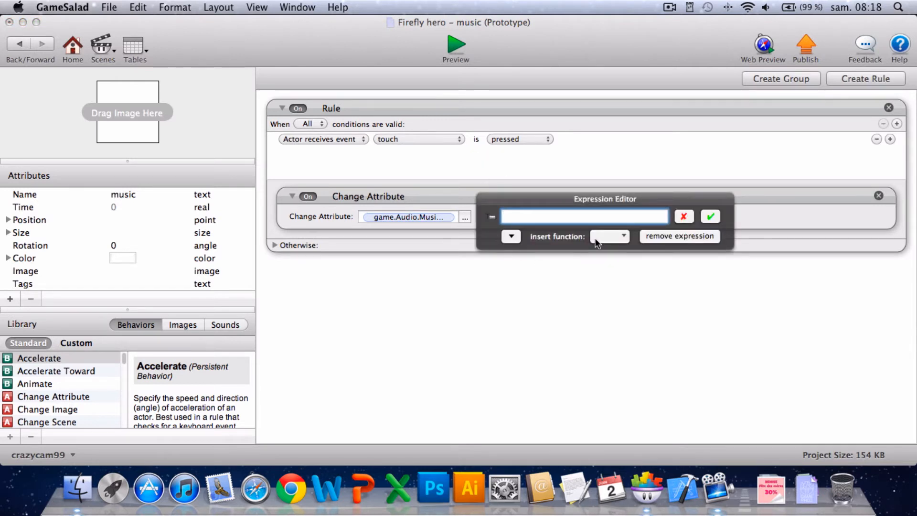
{"action": "left_click", "coordinate": [511, 236]}
{"action": "left_click", "coordinate": [517, 278]}
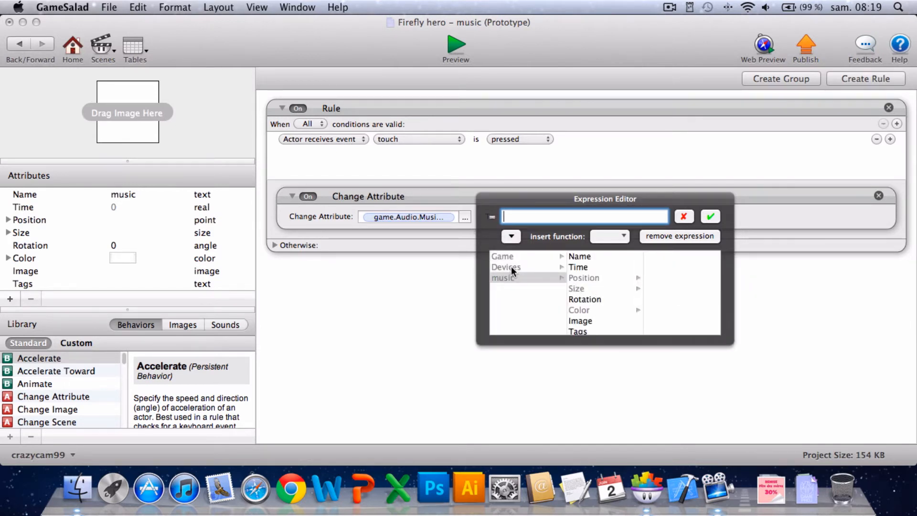
{"action": "left_click", "coordinate": [518, 266]}
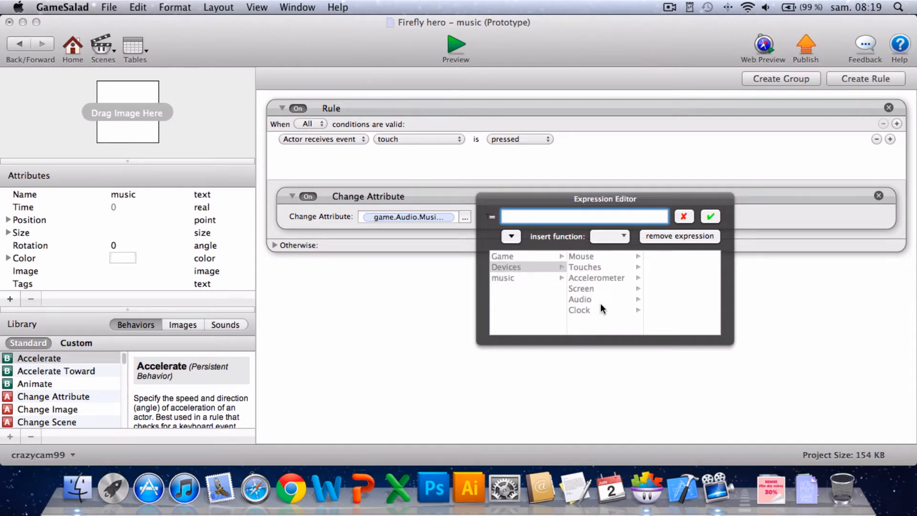
{"action": "left_click", "coordinate": [609, 296]}
{"action": "left_click", "coordinate": [654, 267]}
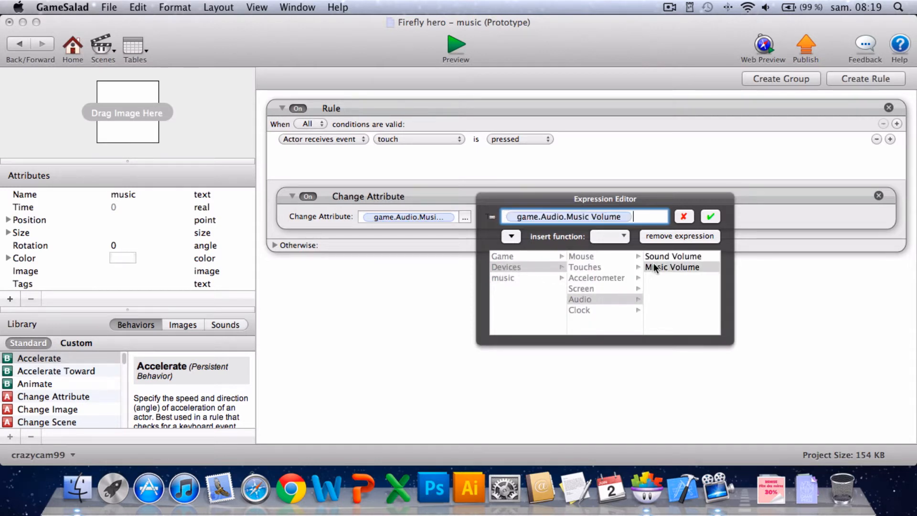
{"action": "type", "text": "+"}
{"action": "type", "text": "("}
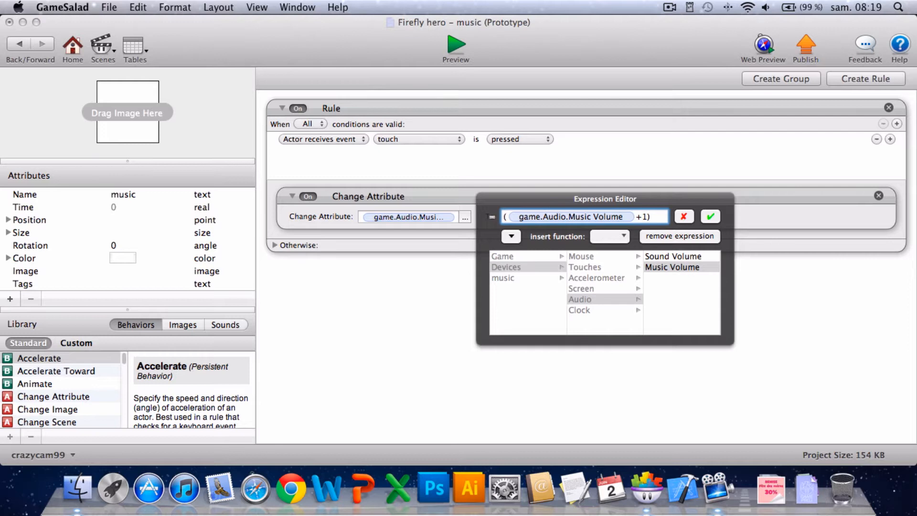
{"action": "type", "text": "%2"}
{"action": "left_click", "coordinate": [707, 216]}
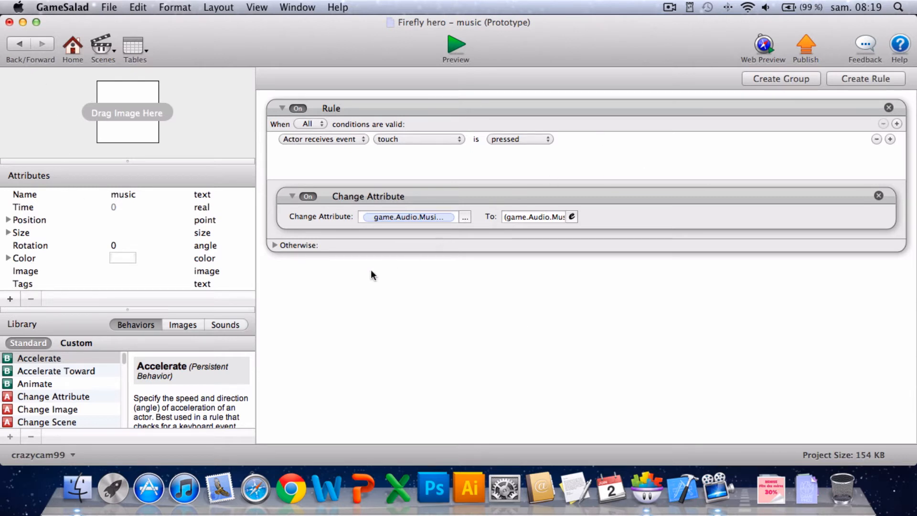
Create a second rule with an attribute condition that the device's audio Music Volume equals 1.
{"action": "left_click", "coordinate": [867, 79]}
{"action": "left_click", "coordinate": [340, 307]}
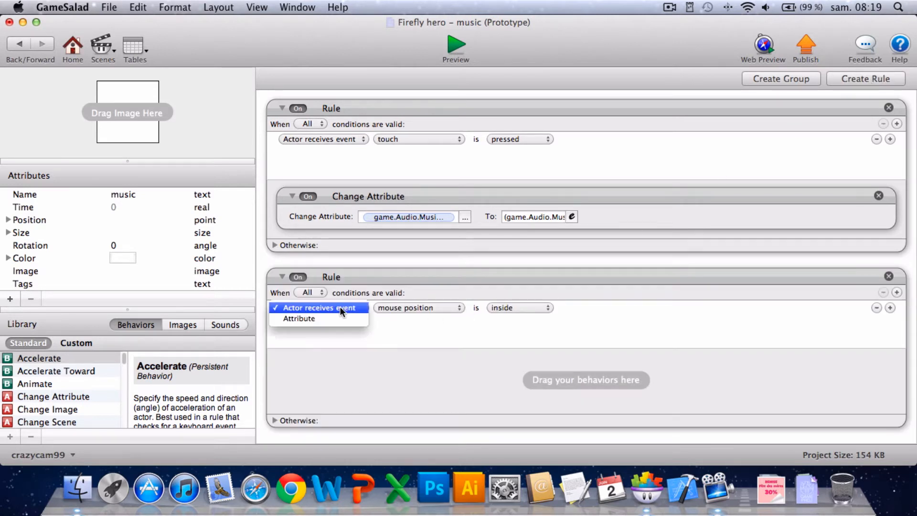
{"action": "left_click", "coordinate": [328, 320]}
{"action": "left_click", "coordinate": [456, 307]}
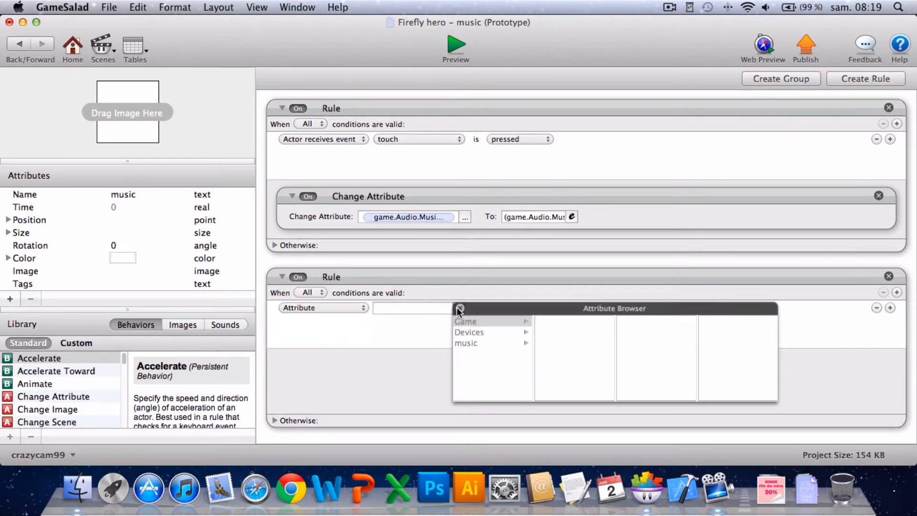
{"action": "left_click", "coordinate": [477, 331]}
{"action": "left_click", "coordinate": [578, 364]}
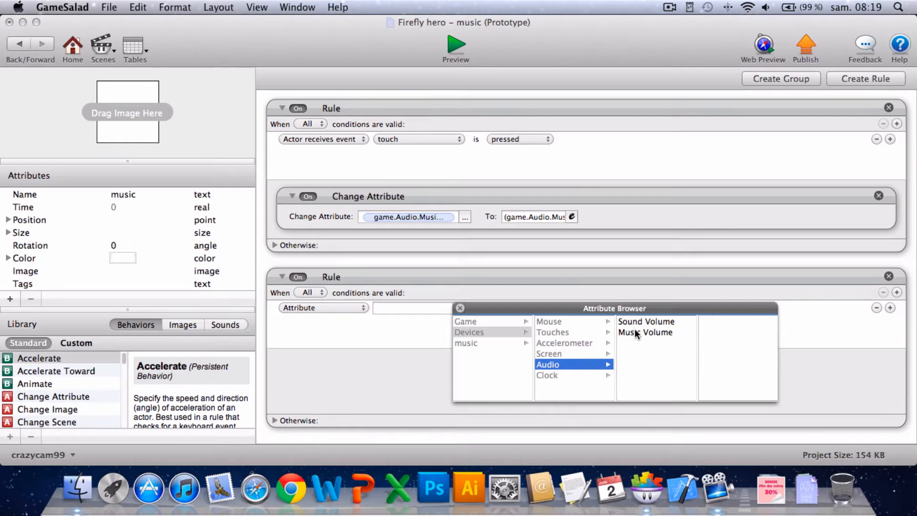
{"action": "double_click", "coordinate": [634, 332]}
{"action": "left_click", "coordinate": [534, 309]}
{"action": "type", "text": "1"}
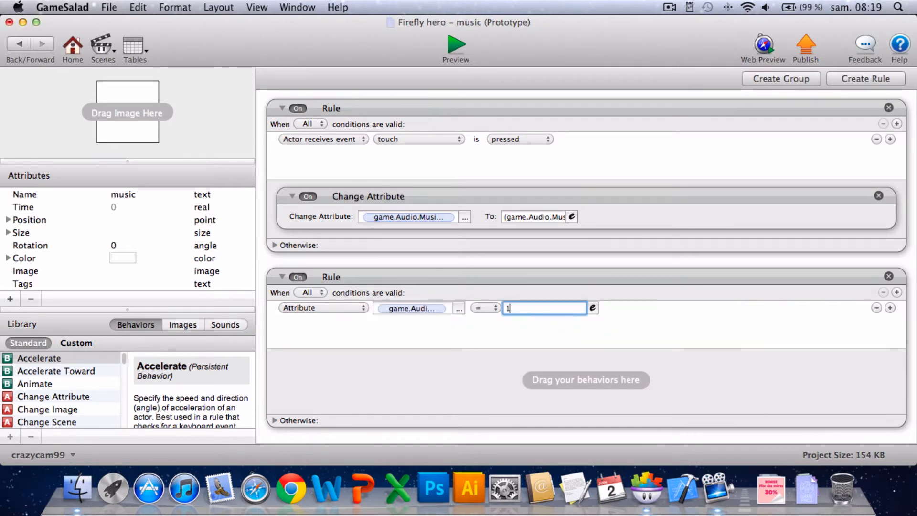
{"action": "left_click", "coordinate": [502, 277]}
Add a Display Text behavior to the Music Volume rule.
{"action": "scroll", "coordinate": [69, 402], "scroll_direction": "down", "scroll_amount": 6}
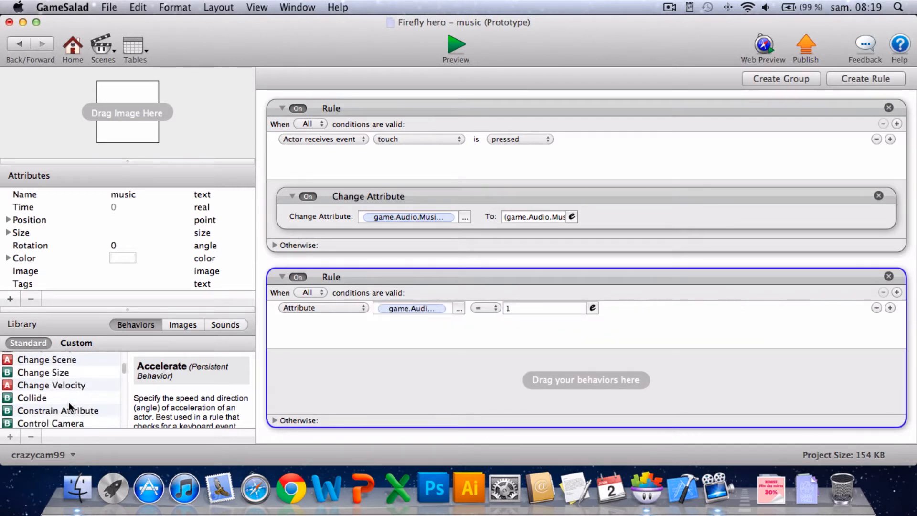
{"action": "left_click", "coordinate": [670, 6]}
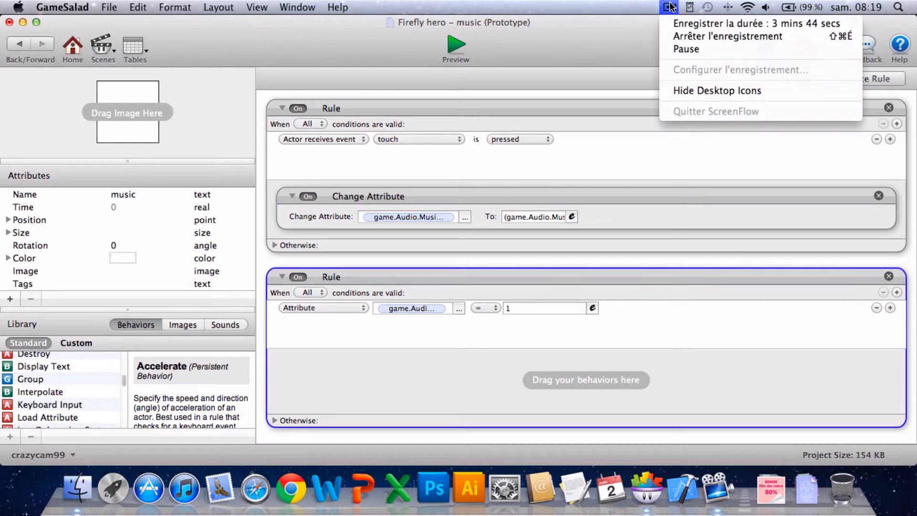
{"action": "left_click", "coordinate": [394, 264]}
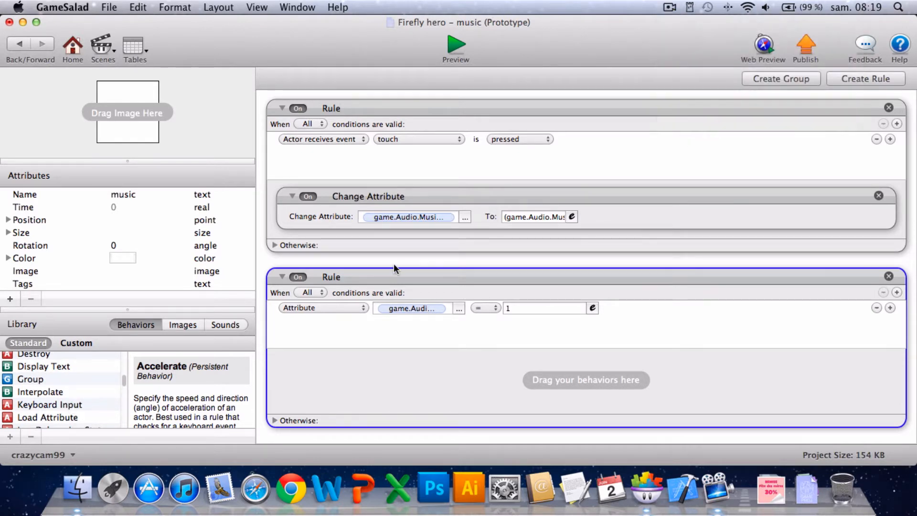
{"action": "left_click_drag", "start_coordinate": [66, 368], "coordinate": [357, 376]}
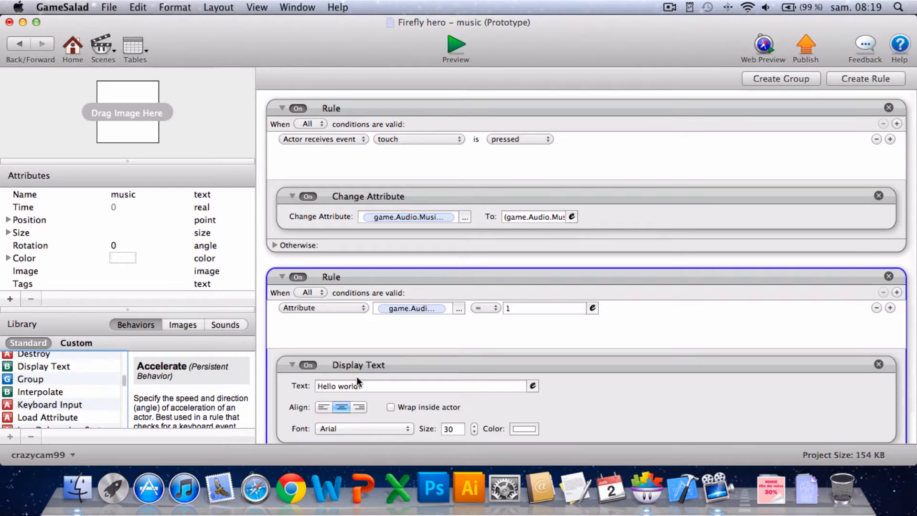
Set the Display Text behavior to show "Music on" in black at size 20.
{"action": "left_click", "coordinate": [465, 383]}
{"action": "key", "text": "BackSpace"}
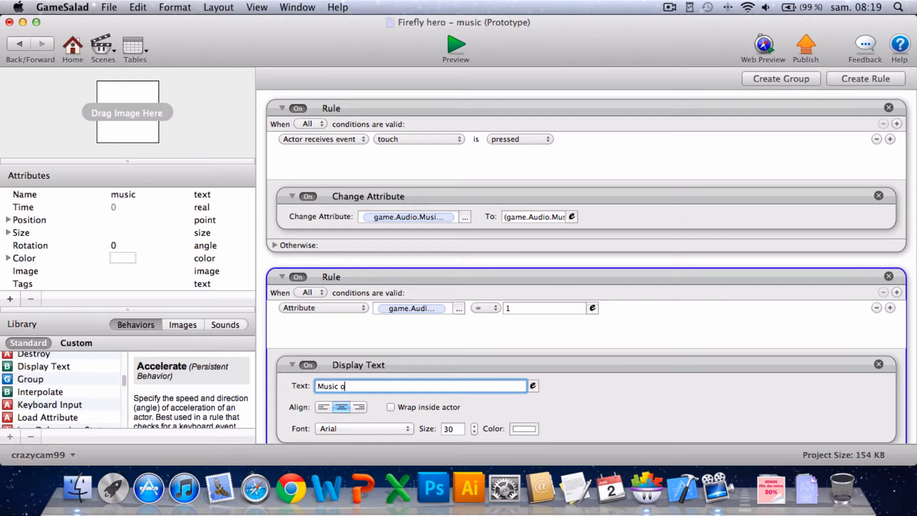
{"action": "scroll", "coordinate": [566, 368], "scroll_direction": "down", "scroll_amount": 2}
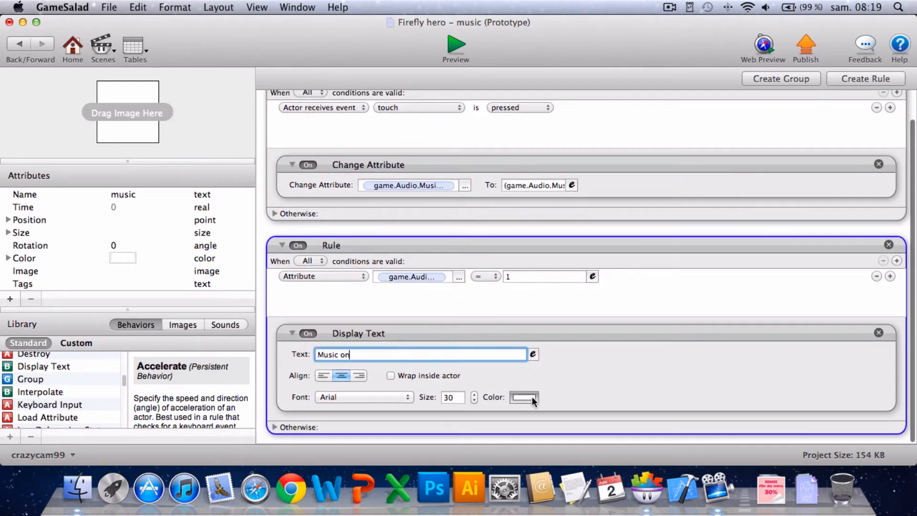
{"action": "left_click", "coordinate": [523, 397]}
{"action": "left_click_drag", "start_coordinate": [330, 258], "coordinate": [312, 389]}
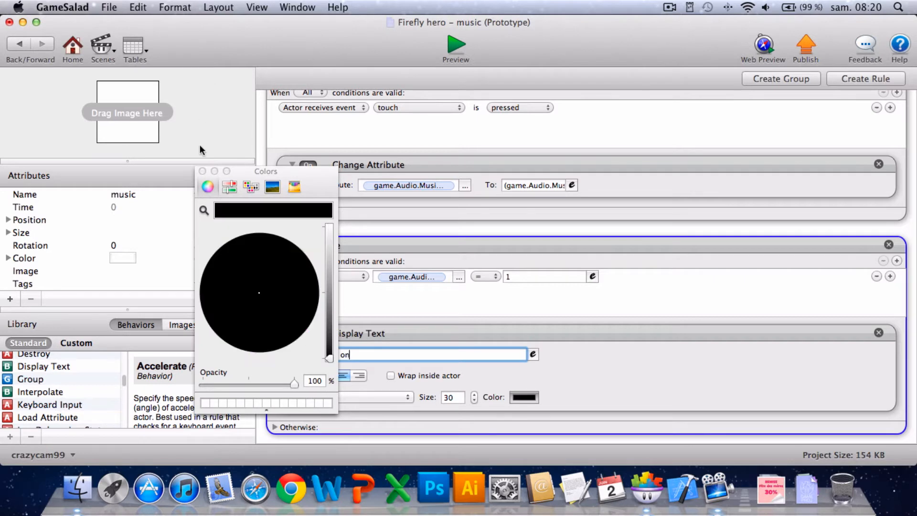
{"action": "left_click", "coordinate": [203, 171]}
{"action": "left_click", "coordinate": [450, 397]}
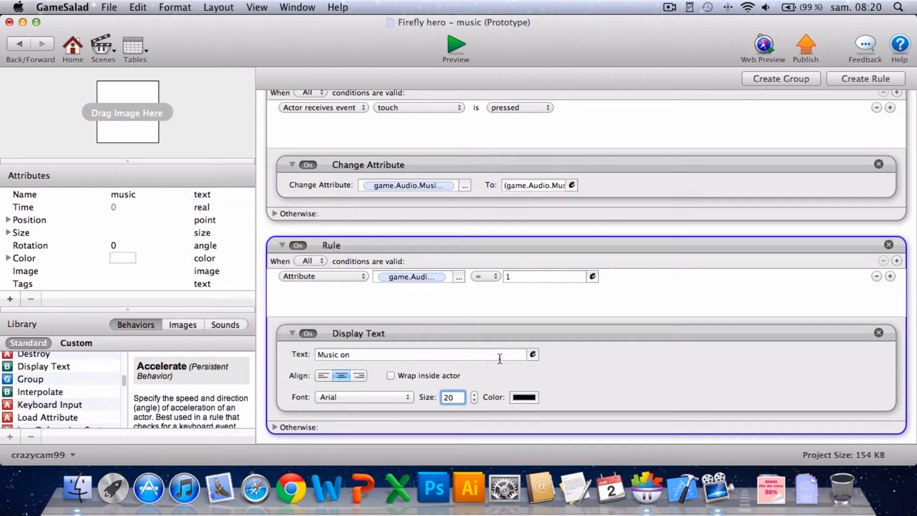
{"action": "left_click", "coordinate": [584, 364]}
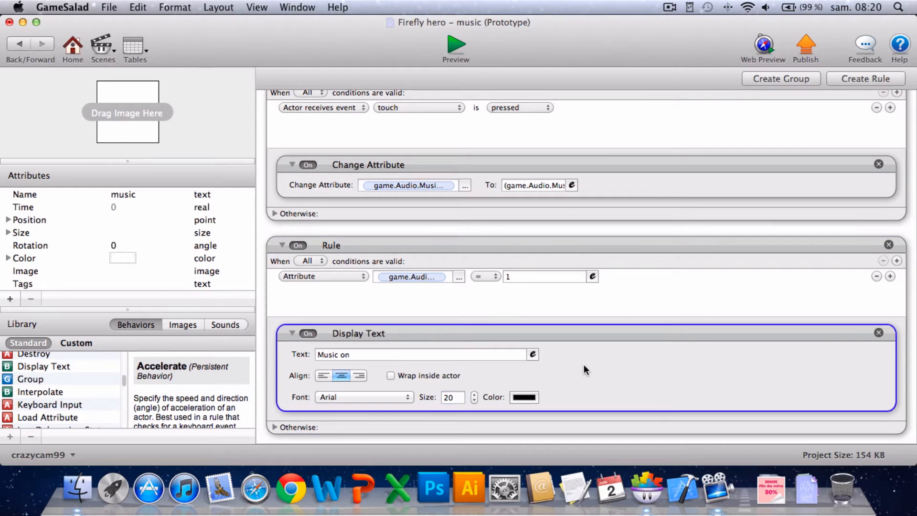
Copy the Display Text behavior into the Music Volume rule's Otherwise section and change the copy's text to "Music off".
{"action": "left_click", "coordinate": [274, 427]}
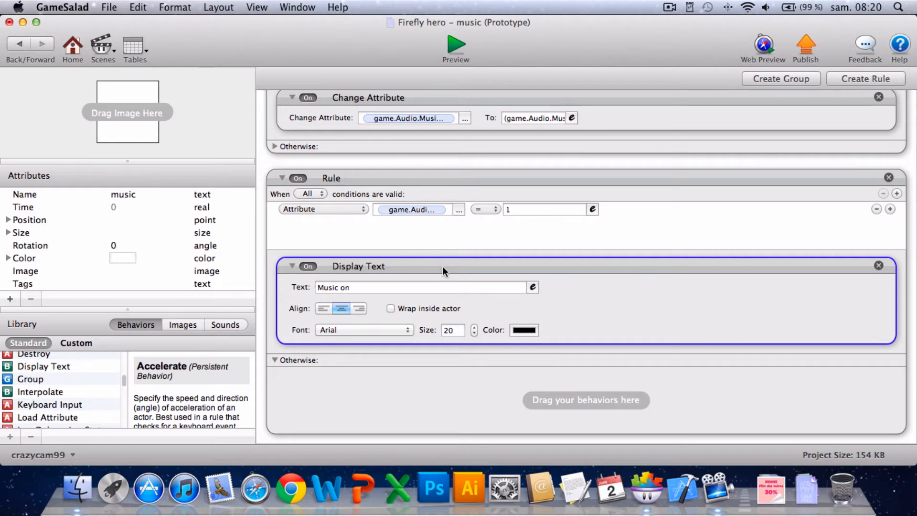
{"action": "left_click_drag", "start_coordinate": [442, 266], "coordinate": [448, 395]}
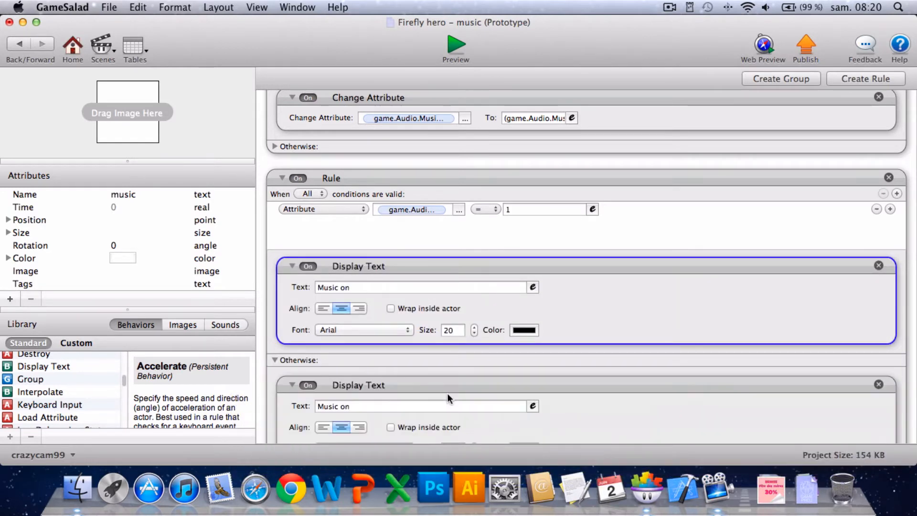
{"action": "scroll", "coordinate": [278, 394], "scroll_direction": "down", "scroll_amount": 2}
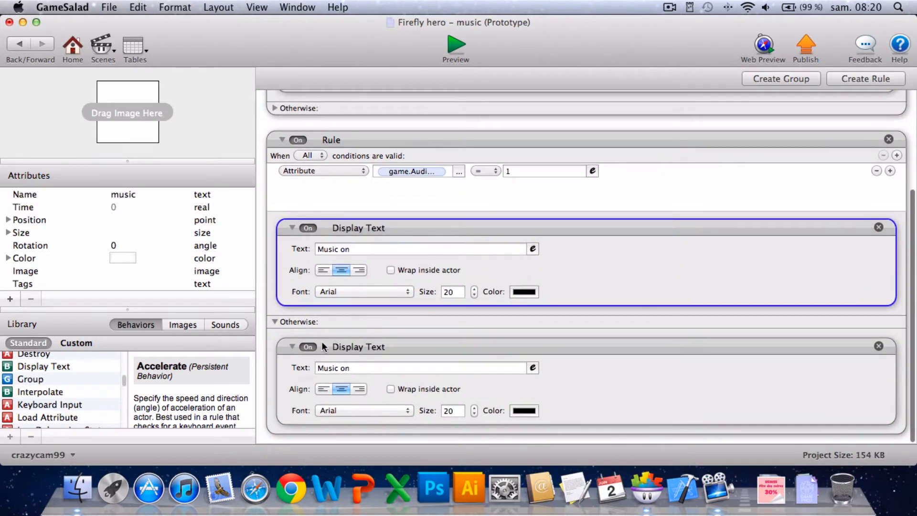
{"action": "left_click", "coordinate": [439, 368]}
{"action": "left_click", "coordinate": [409, 368]}
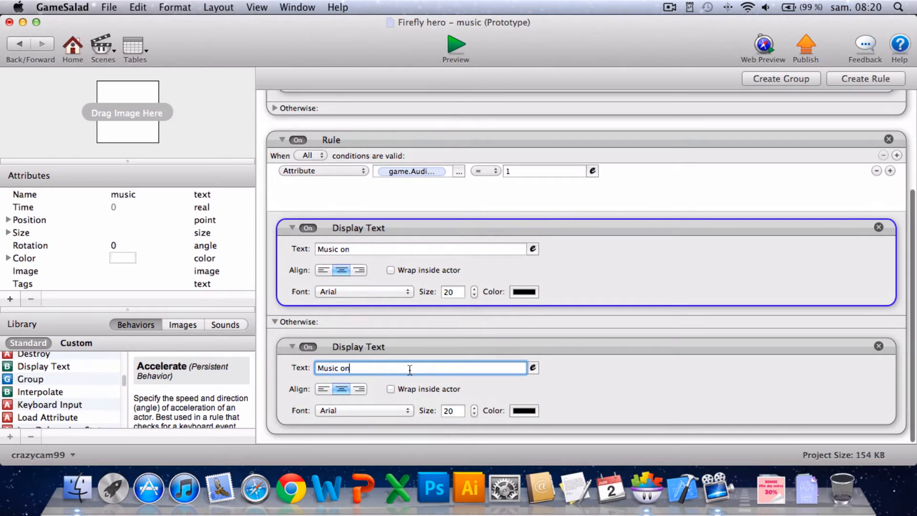
{"action": "key", "text": "BackSpace"}
{"action": "left_click", "coordinate": [438, 345]}
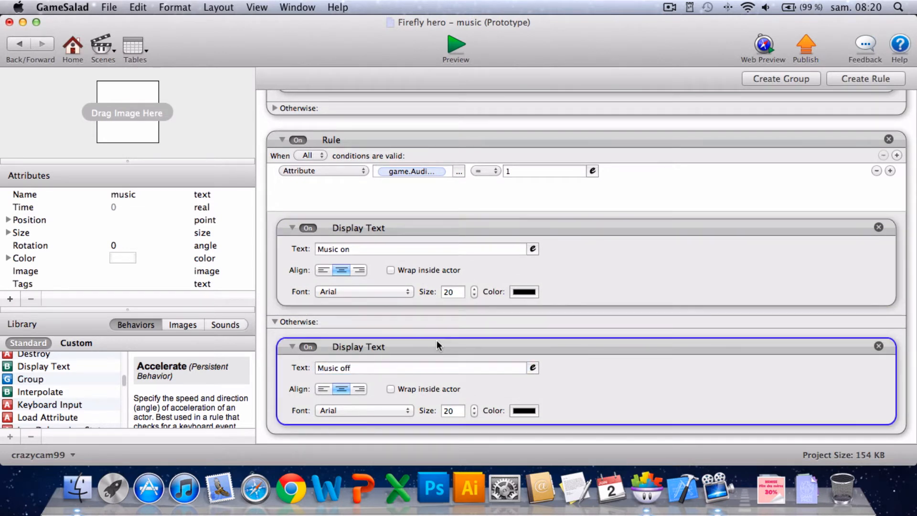
Preview the options scene and test the music bar by touching it, then return to the scene editor.
{"action": "left_click", "coordinate": [19, 44]}
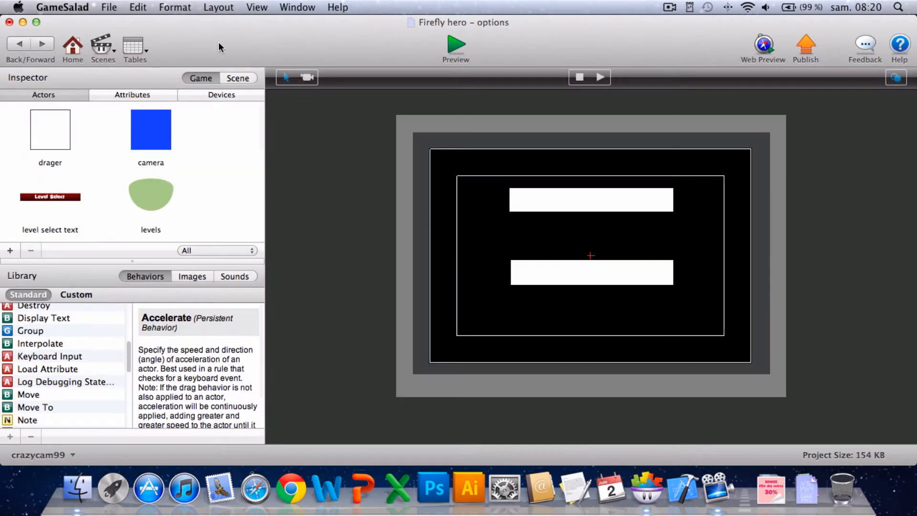
{"action": "left_click", "coordinate": [456, 45]}
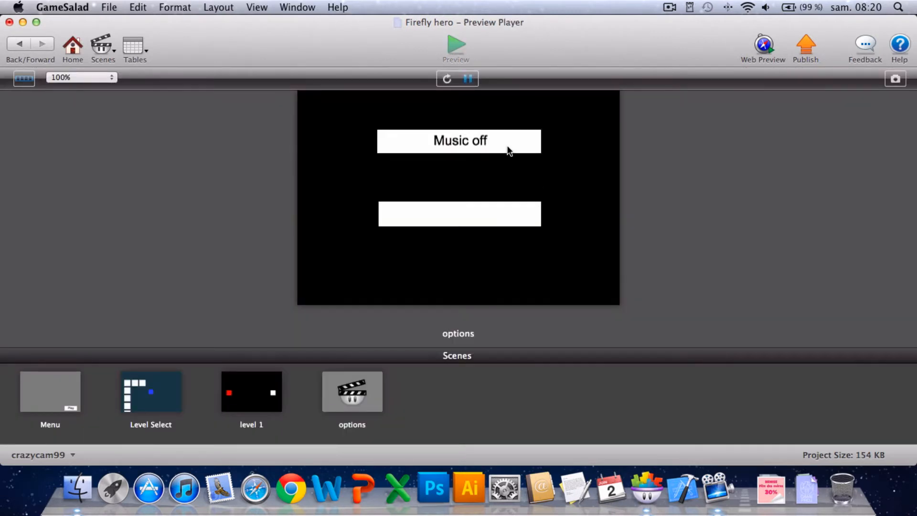
{"action": "left_click", "coordinate": [510, 151]}
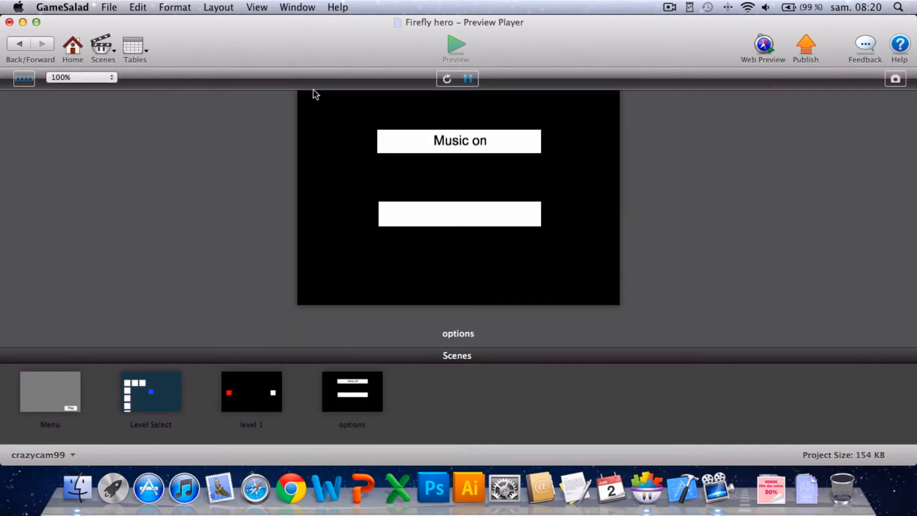
{"action": "left_click", "coordinate": [20, 45]}
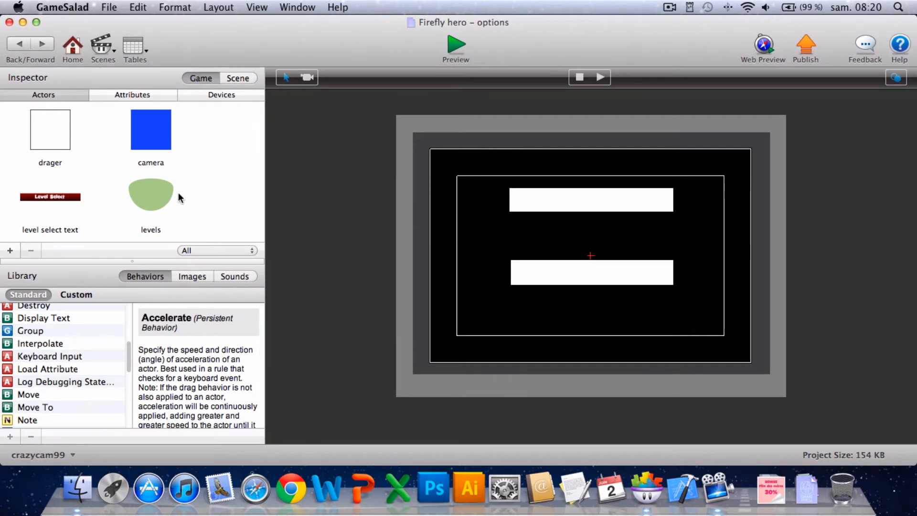
Add an integer game attribute named sound and set its value to 1.
{"action": "scroll", "coordinate": [184, 200], "scroll_direction": "down", "scroll_amount": 5}
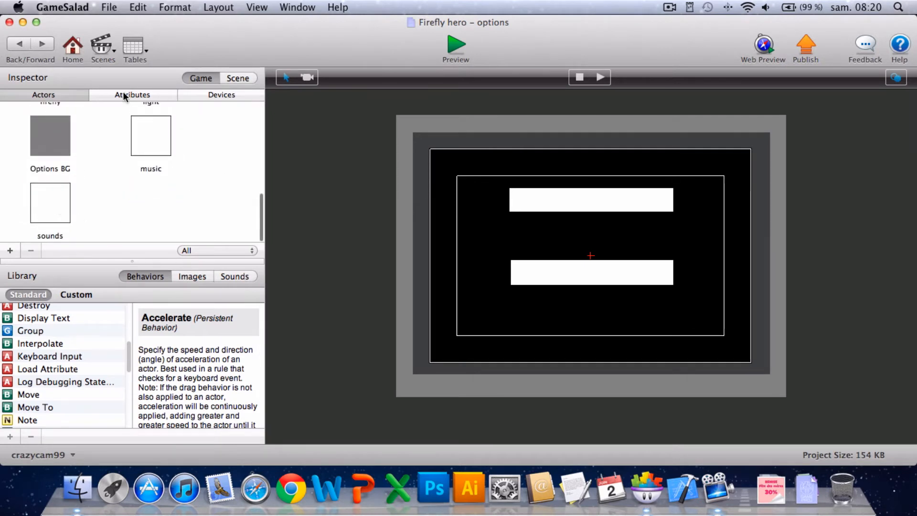
{"action": "left_click", "coordinate": [145, 94]}
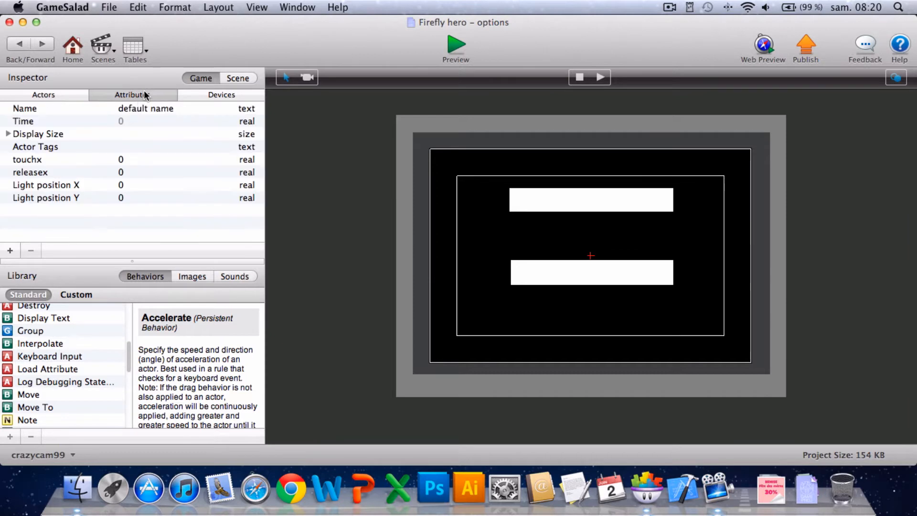
{"action": "left_click", "coordinate": [10, 251]}
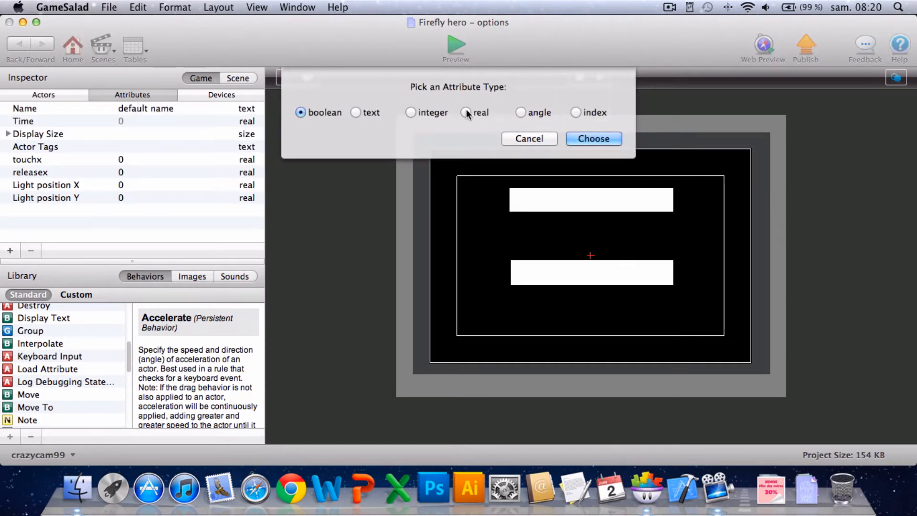
{"action": "left_click", "coordinate": [419, 112]}
{"action": "key", "text": "Return"}
{"action": "double_click", "coordinate": [40, 206]}
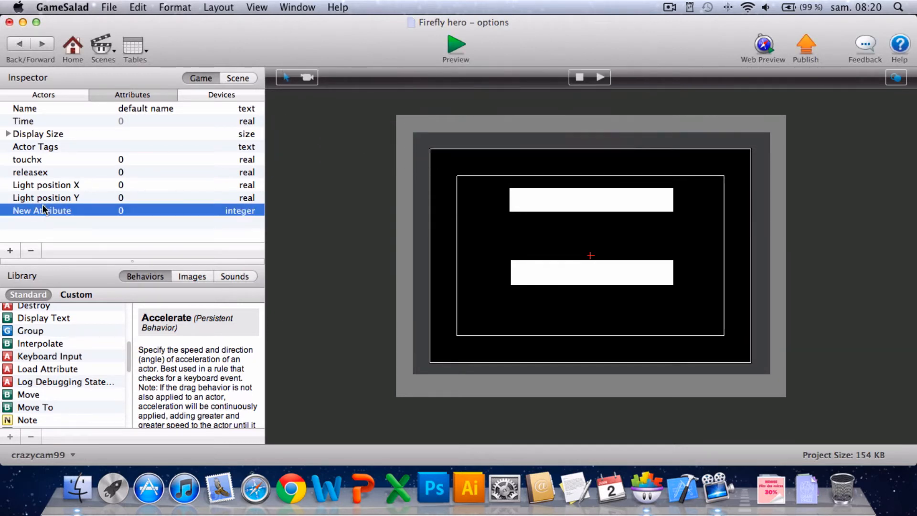
{"action": "type", "text": "sound"}
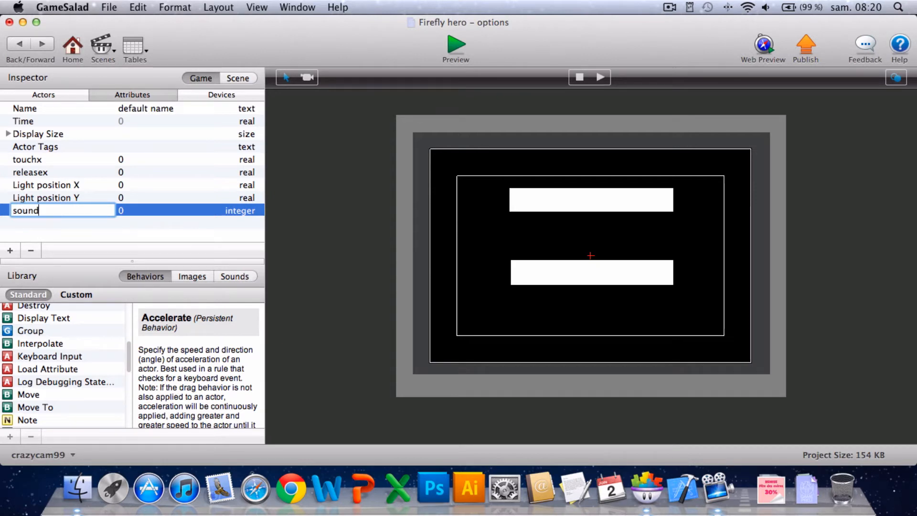
{"action": "left_click", "coordinate": [25, 232]}
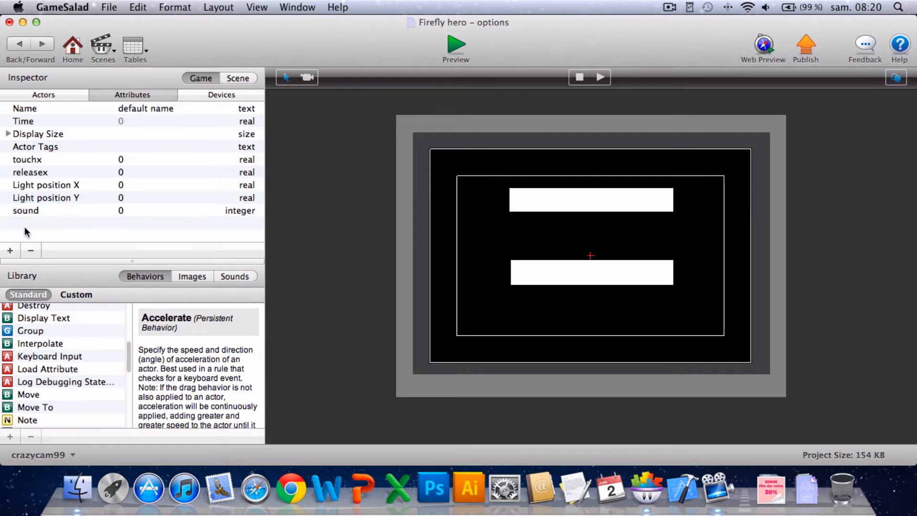
{"action": "double_click", "coordinate": [122, 210]}
{"action": "type", "text": "1"}
{"action": "key", "text": "Return"}
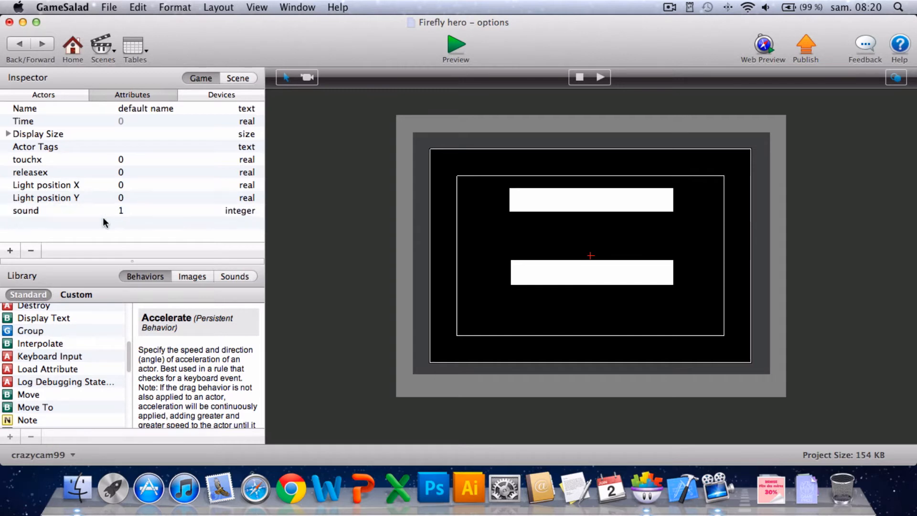
{"action": "left_click", "coordinate": [39, 94]}
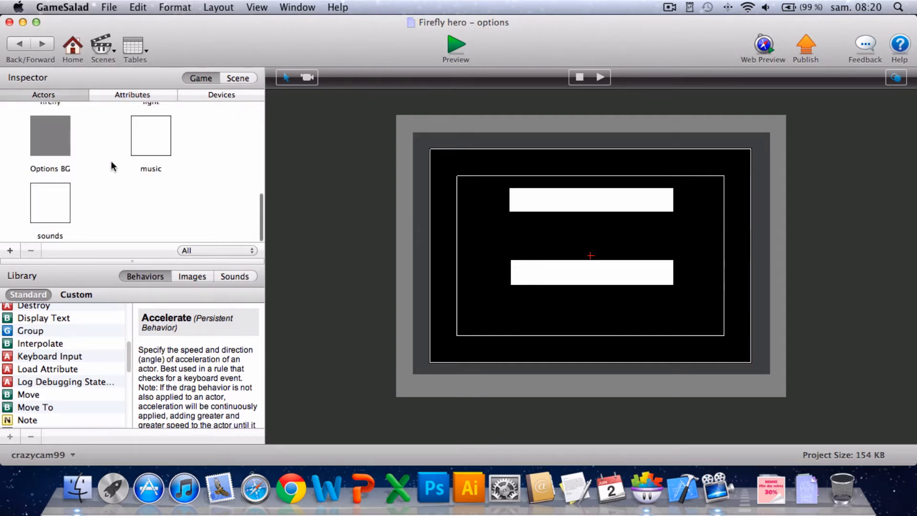
{"action": "double_click", "coordinate": [59, 216]}
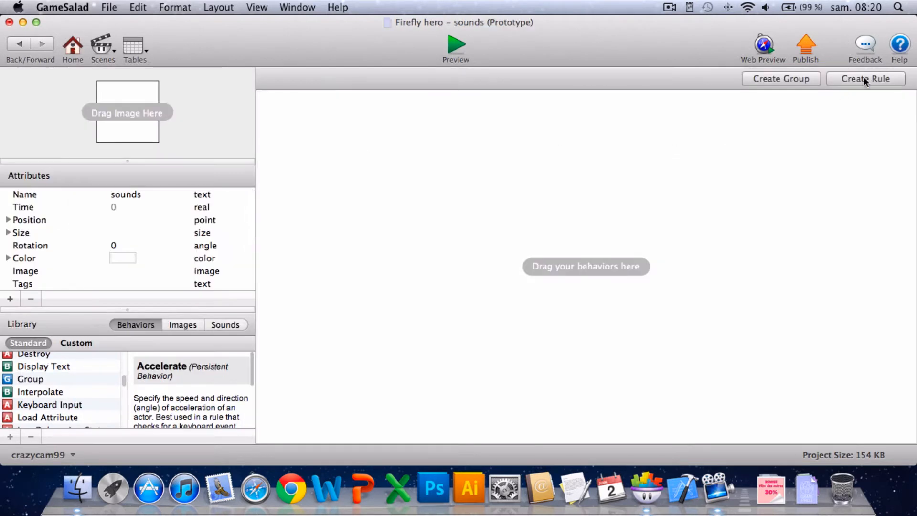
{"action": "left_click", "coordinate": [864, 79]}
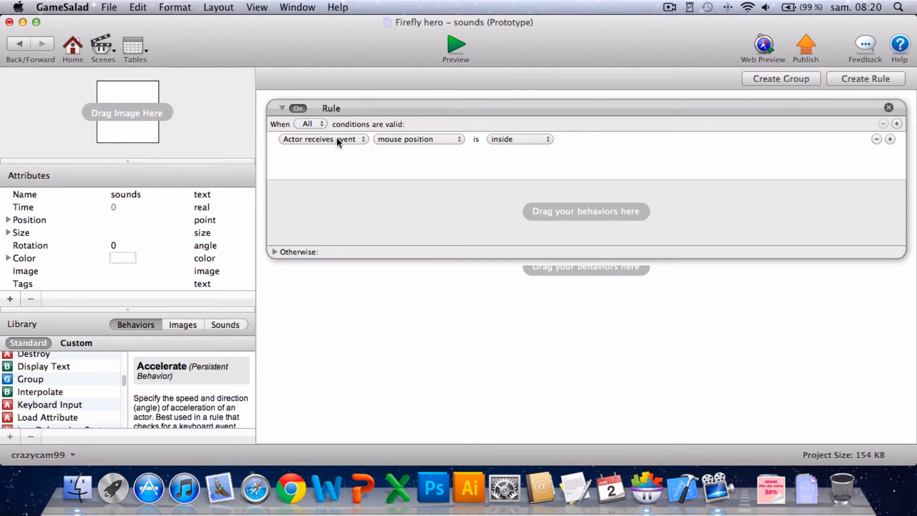
{"action": "left_click", "coordinate": [889, 108]}
{"action": "left_click", "coordinate": [19, 43]}
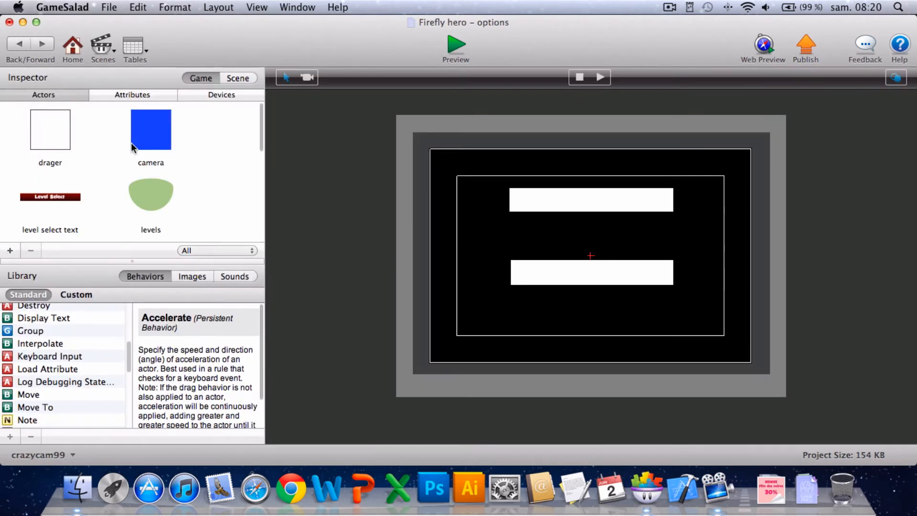
Copy both rules from the music actor into the sounds actor.
{"action": "scroll", "coordinate": [133, 147], "scroll_direction": "down", "scroll_amount": 5}
{"action": "double_click", "coordinate": [151, 133]}
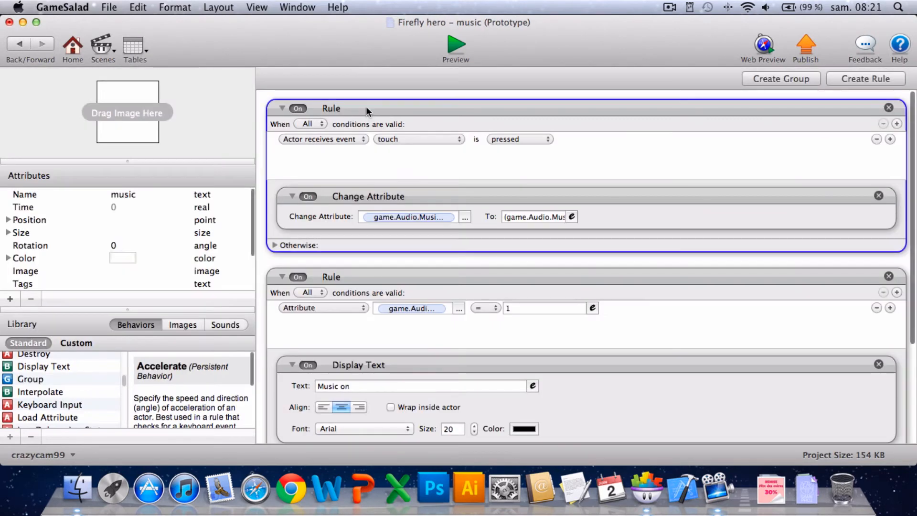
{"action": "left_click", "coordinate": [419, 277]}
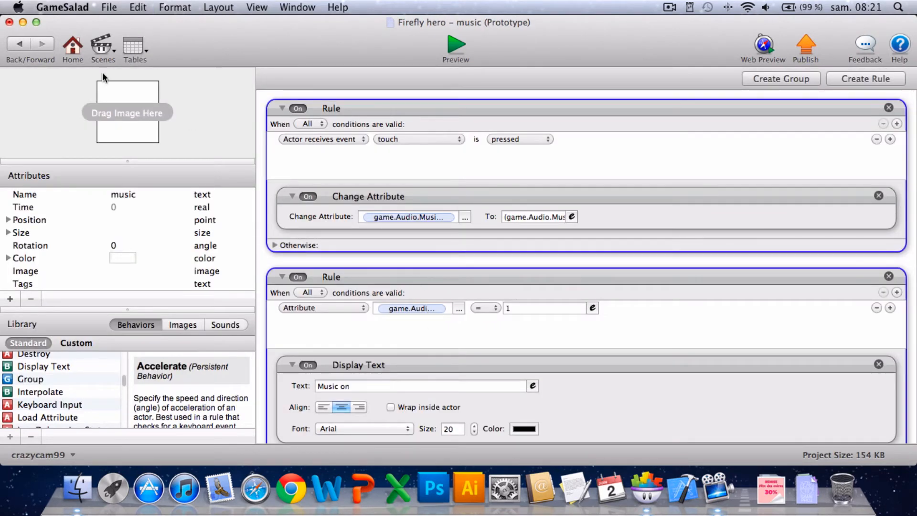
{"action": "left_click", "coordinate": [19, 44]}
{"action": "scroll", "coordinate": [94, 191], "scroll_direction": "down", "scroll_amount": 5}
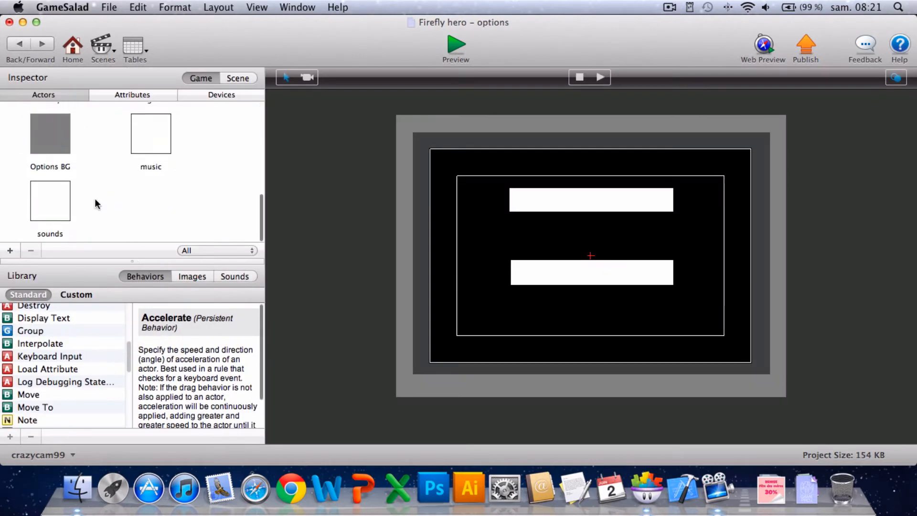
{"action": "double_click", "coordinate": [62, 207]}
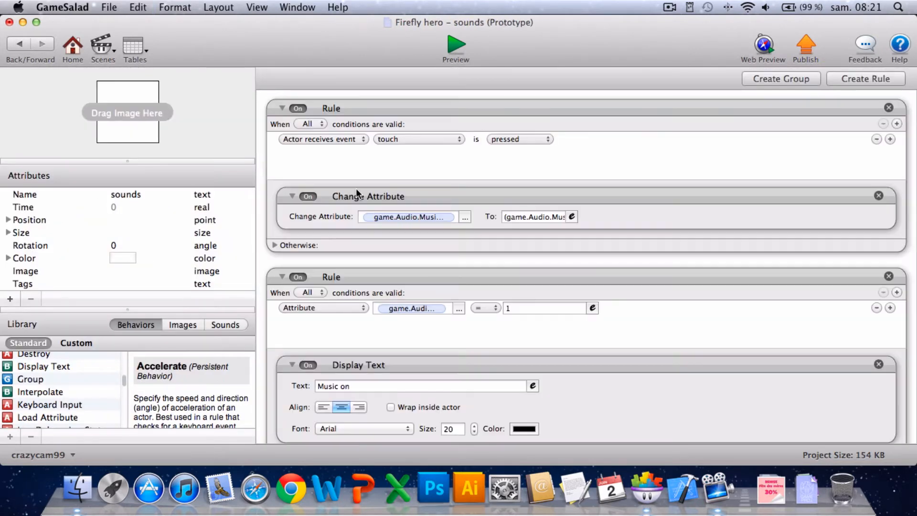
Retarget the Change Attribute behavior in the sounds actor's touch rule to game.sound.
{"action": "left_click", "coordinate": [273, 245]}
{"action": "left_click", "coordinate": [273, 245]}
{"action": "left_click", "coordinate": [464, 217]}
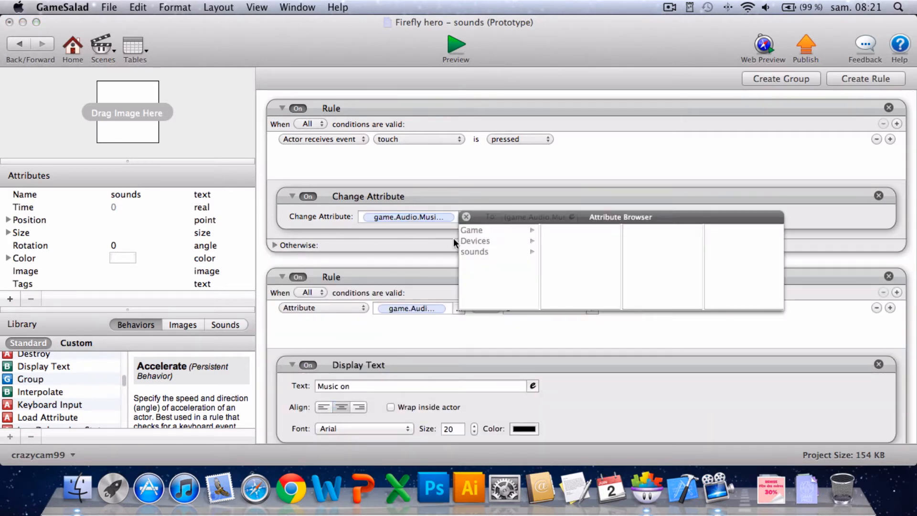
{"action": "left_click", "coordinate": [471, 229]}
{"action": "scroll", "coordinate": [581, 298], "scroll_direction": "down", "scroll_amount": 1}
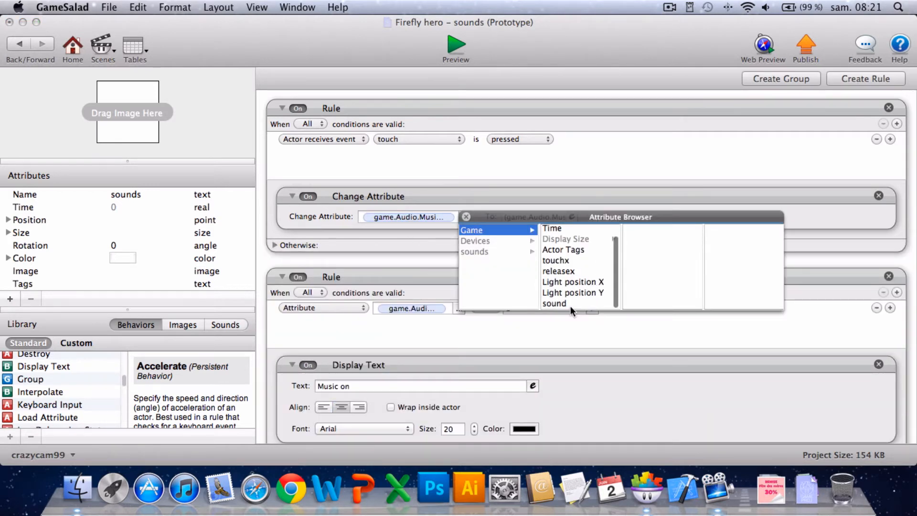
{"action": "left_click", "coordinate": [570, 304]}
{"action": "left_click", "coordinate": [571, 303]}
Replace the music volume in the sounds actor's Change Attribute expression with game.sound, giving (game.sound+1)%2.
{"action": "left_click", "coordinate": [572, 216]}
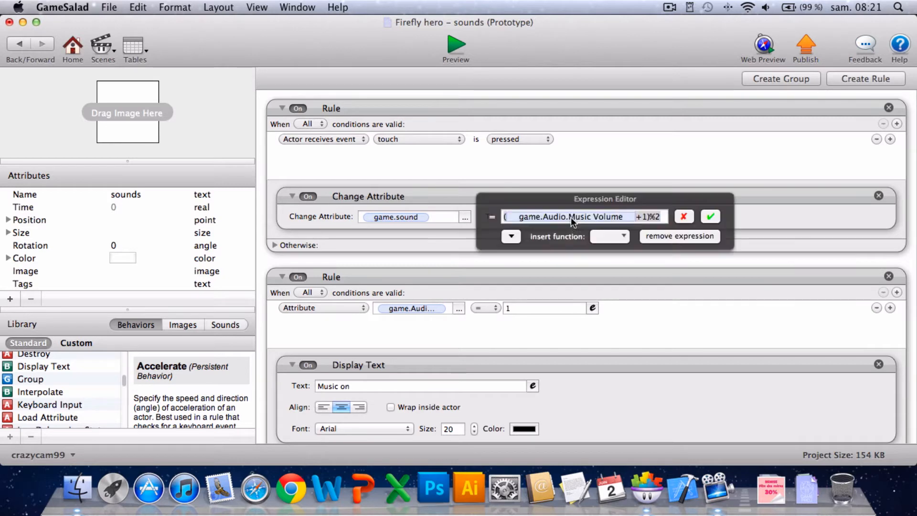
{"action": "left_click", "coordinate": [511, 236]}
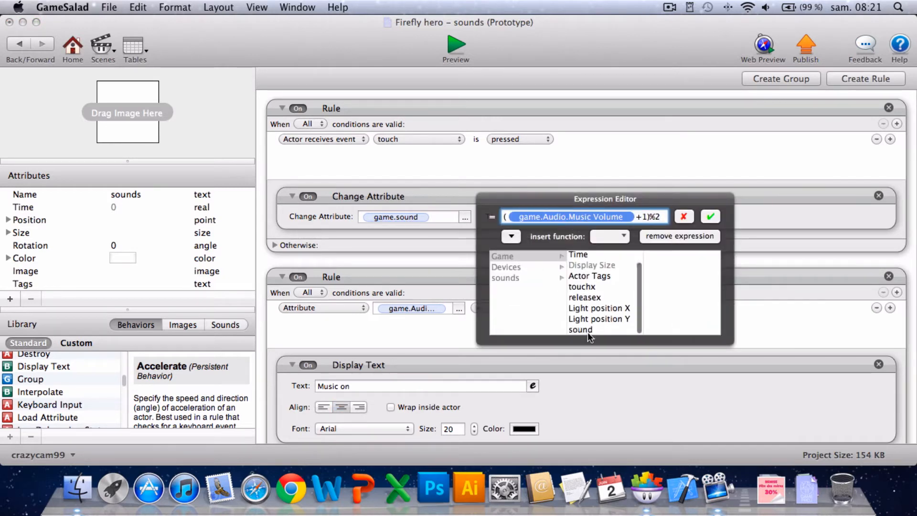
{"action": "left_click", "coordinate": [587, 329]}
{"action": "left_click", "coordinate": [710, 218]}
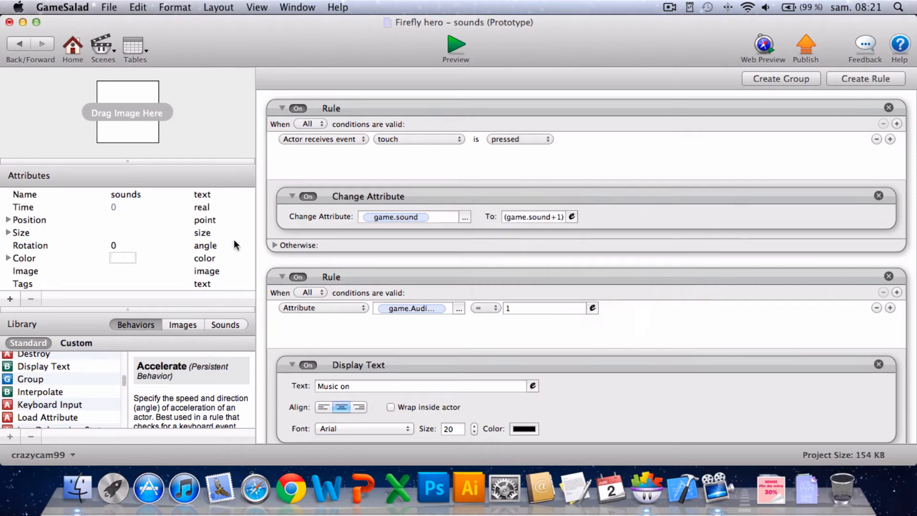
{"action": "scroll", "coordinate": [265, 266], "scroll_direction": "down", "scroll_amount": 3}
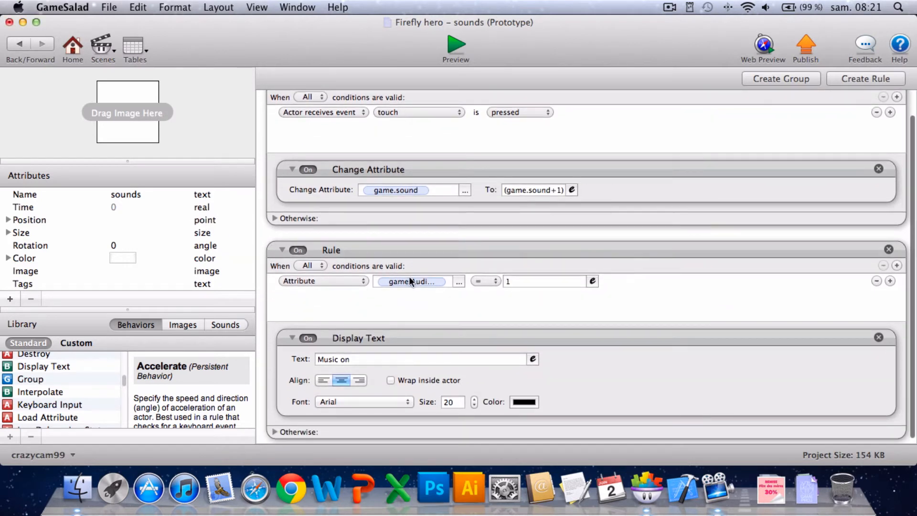
Retarget the condition of the sounds actor's second rule to the game.sound attribute.
{"action": "left_click", "coordinate": [458, 281]}
{"action": "left_click", "coordinate": [461, 294]}
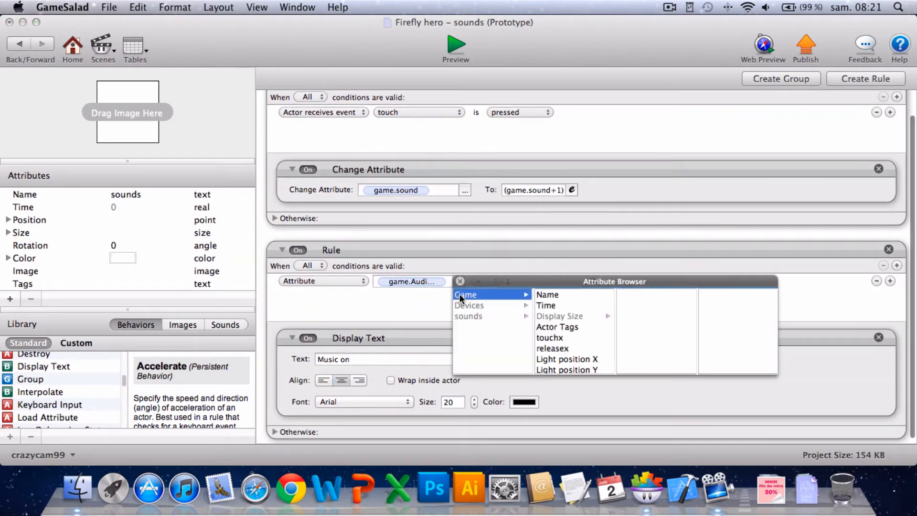
{"action": "scroll", "coordinate": [566, 340], "scroll_direction": "down", "scroll_amount": 1}
{"action": "double_click", "coordinate": [557, 371]}
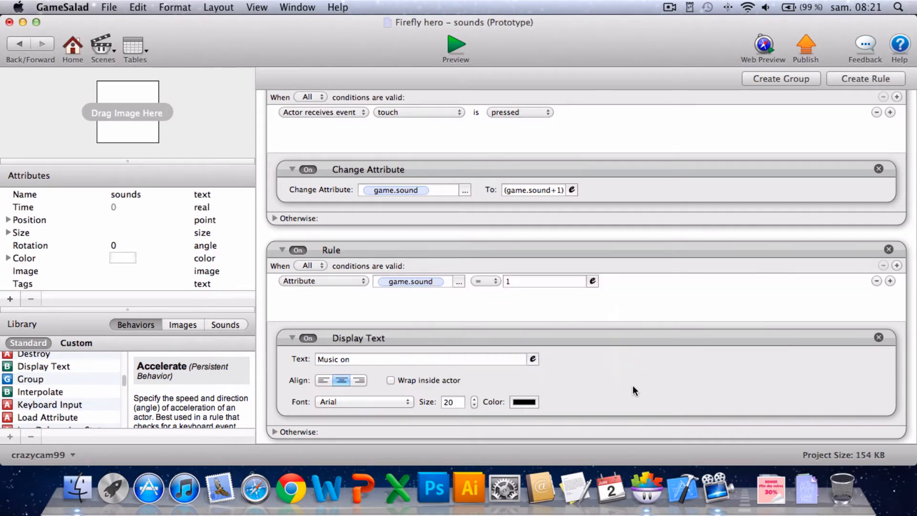
Change the text of the second rule's Display Text behavior to "Sound on".
{"action": "scroll", "coordinate": [632, 385], "scroll_direction": "down", "scroll_amount": 1}
{"action": "left_click", "coordinate": [338, 353]}
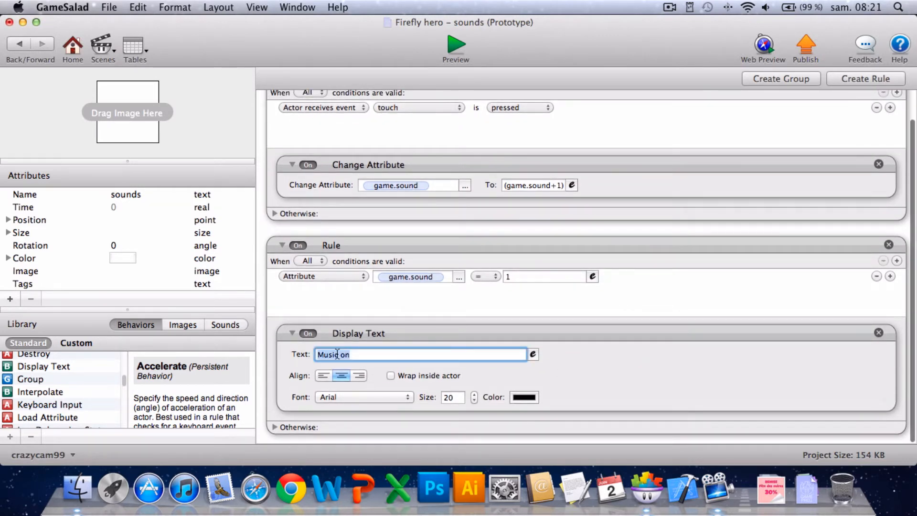
{"action": "left_click", "coordinate": [338, 354]}
{"action": "key", "text": "BackSpace"}
{"action": "key", "text": "BackSpace"}
{"action": "key", "text": "BackSpace"}
{"action": "key", "text": "BackSpace"}
{"action": "key", "text": "BackSpace"}
{"action": "key", "text": "BackSpace"}
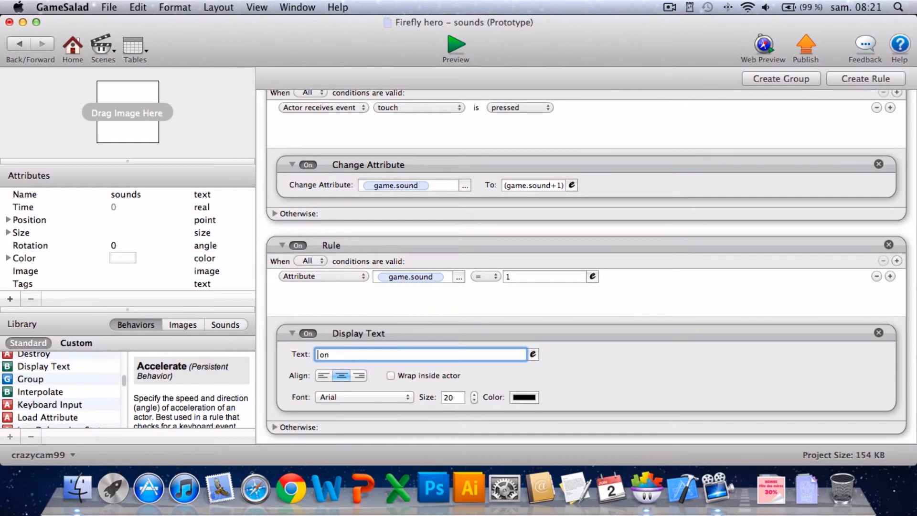
{"action": "type", "text": "Sound"}
Expand the second rule's Otherwise section and change its Display Text to "Sound off".
{"action": "left_click", "coordinate": [274, 425]}
{"action": "scroll", "coordinate": [377, 353], "scroll_direction": "down", "scroll_amount": 3}
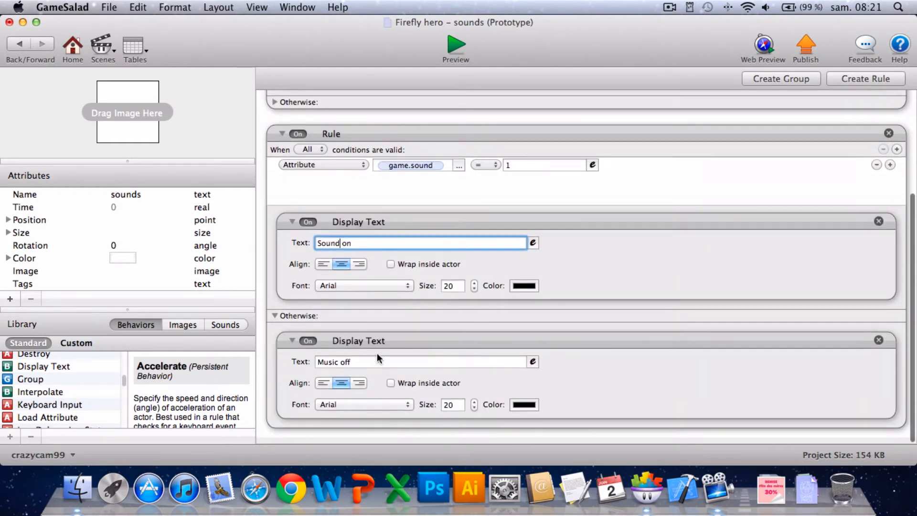
{"action": "double_click", "coordinate": [338, 367]}
{"action": "left_click", "coordinate": [339, 368]}
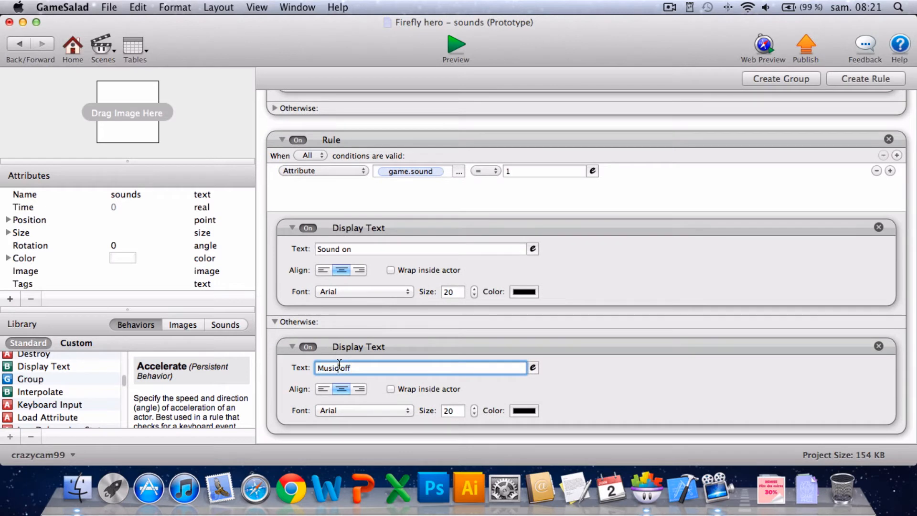
{"action": "key", "text": "BackSpace"}
{"action": "key", "text": "BackSpace"}
{"action": "key", "text": "BackSpace"}
{"action": "key", "text": "BackSpace"}
{"action": "key", "text": "BackSpace"}
{"action": "key", "text": "BackSpace"}
{"action": "type", "text": "Sound"}
{"action": "left_click", "coordinate": [385, 351]}
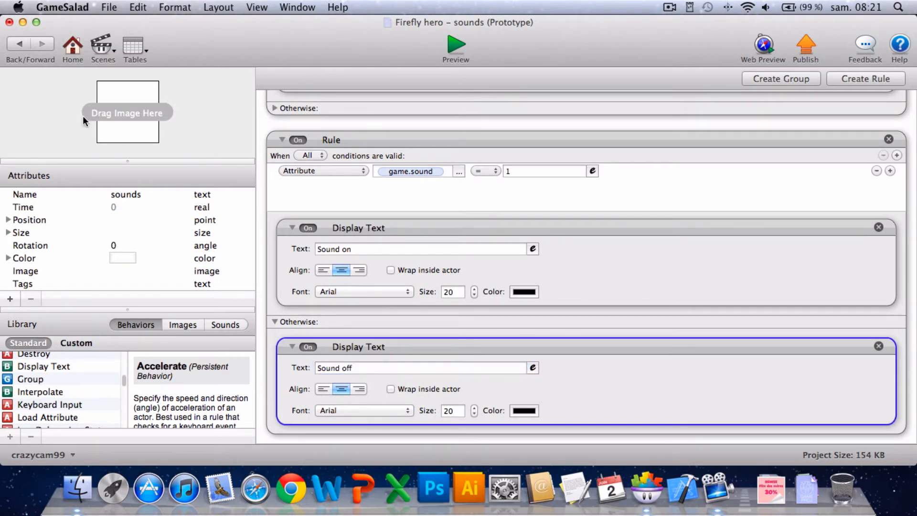
Preview the options scene and test toggling the sound and music bars, then return to the scene editor.
{"action": "left_click", "coordinate": [23, 46]}
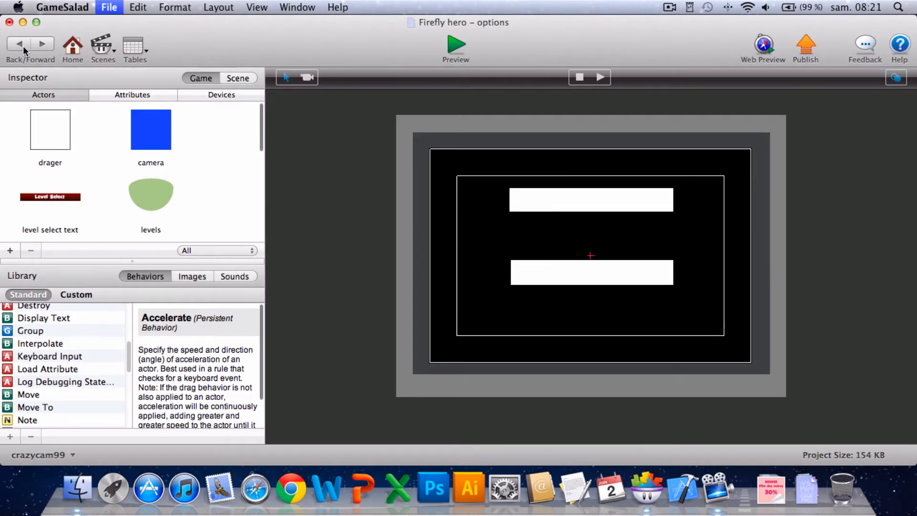
{"action": "left_click", "coordinate": [450, 61]}
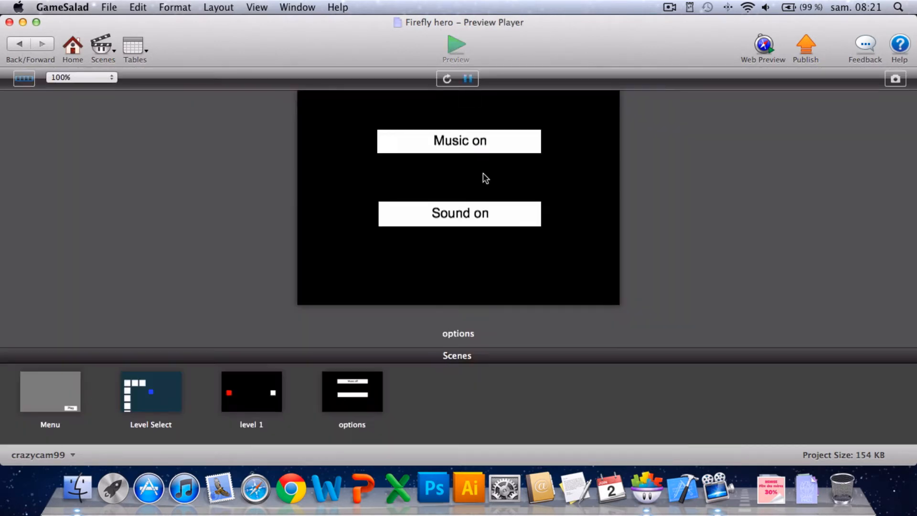
{"action": "left_click", "coordinate": [474, 218]}
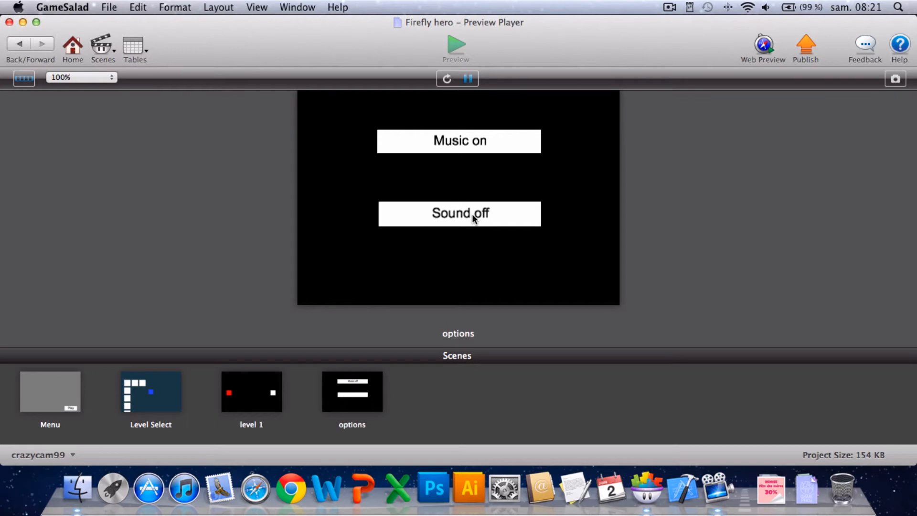
{"action": "double_click", "coordinate": [473, 217]}
{"action": "left_click", "coordinate": [474, 217]}
{"action": "left_click", "coordinate": [491, 143]}
{"action": "left_click", "coordinate": [489, 206]}
{"action": "left_click", "coordinate": [489, 205]}
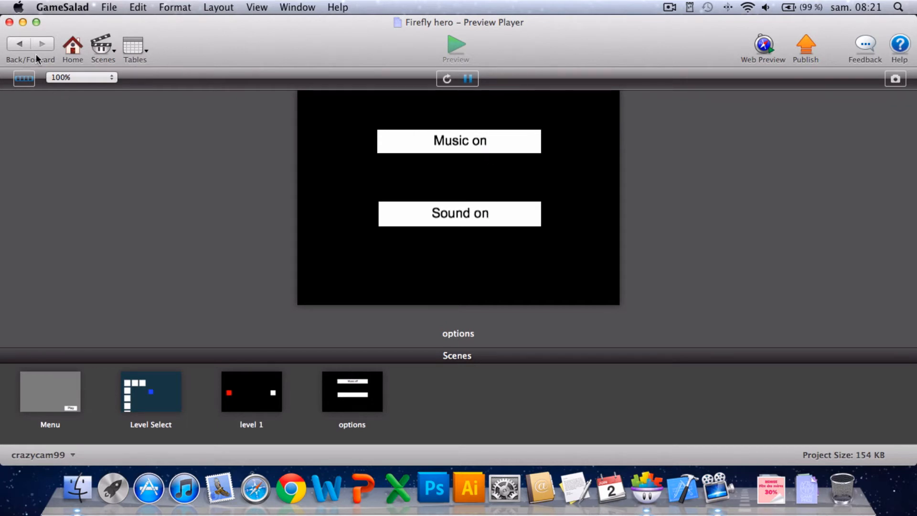
{"action": "left_click", "coordinate": [19, 45]}
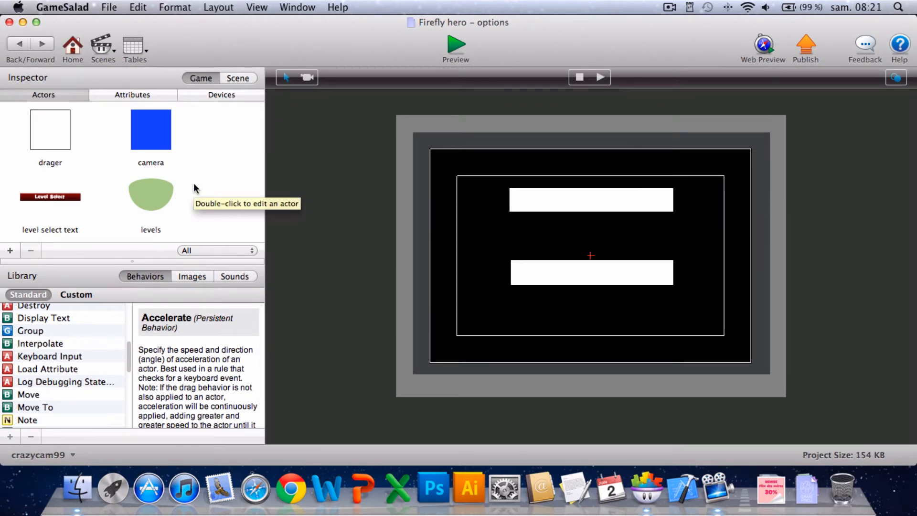
Move the music bar down in the options scene so it sits just above the sounds bar near the center.
{"action": "scroll", "coordinate": [194, 188], "scroll_direction": "down", "scroll_amount": 5}
{"action": "scroll", "coordinate": [194, 187], "scroll_direction": "up", "scroll_amount": 5}
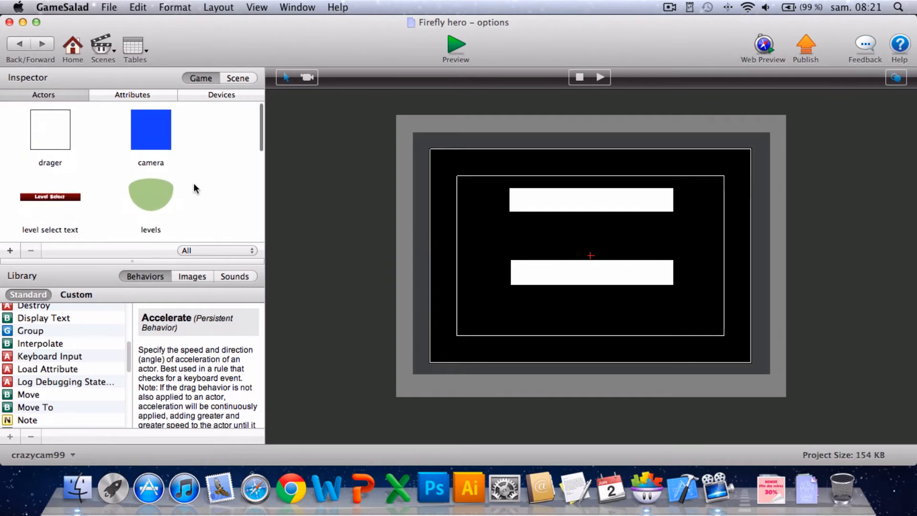
{"action": "left_click", "coordinate": [618, 281]}
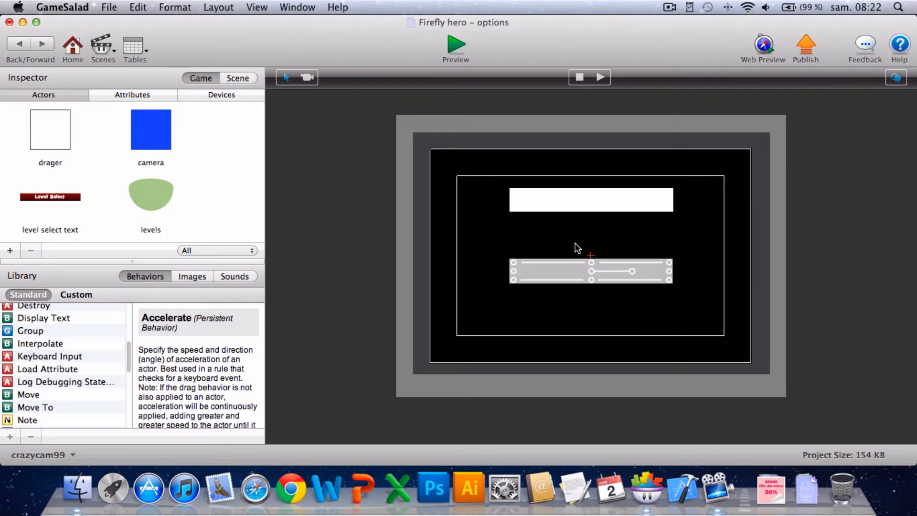
{"action": "left_click", "coordinate": [583, 205]}
{"action": "left_click_drag", "start_coordinate": [570, 205], "coordinate": [569, 243]}
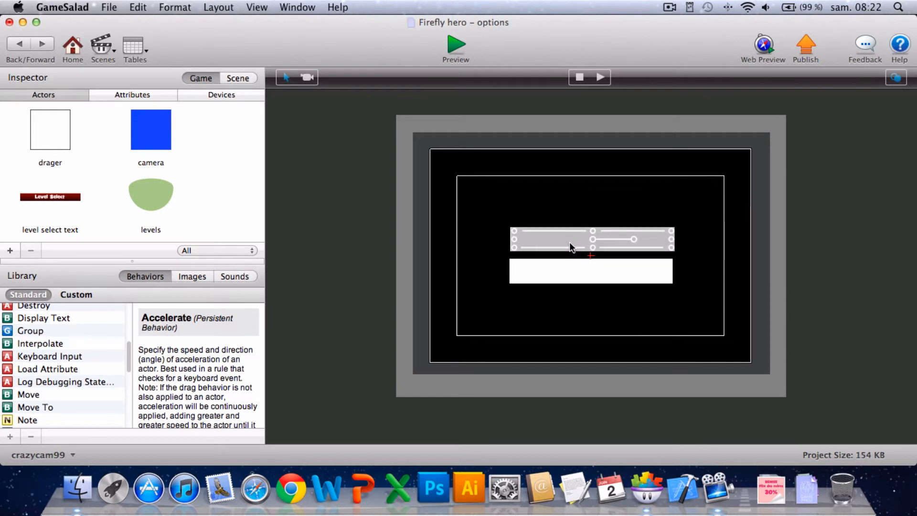
{"action": "left_click", "coordinate": [536, 213]}
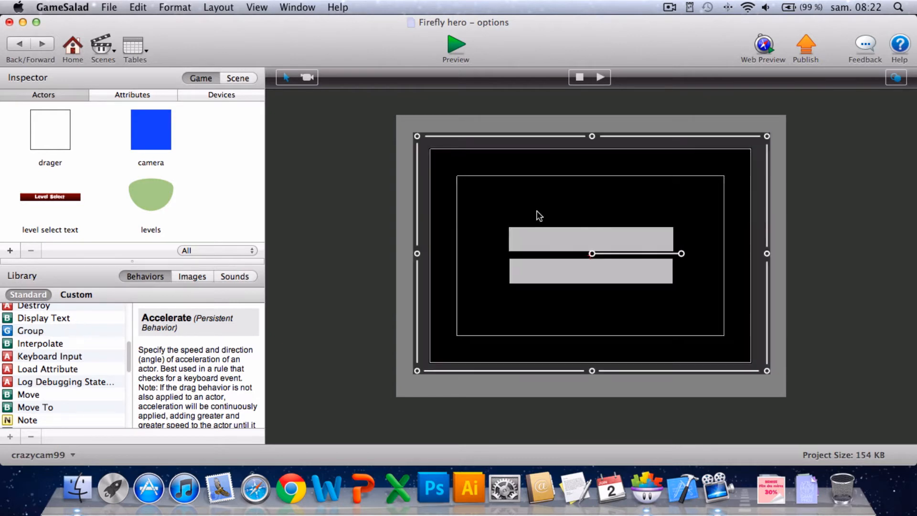
Preview the game from the Menu scene and open its options overlay to check the bar layout.
{"action": "left_click", "coordinate": [456, 44]}
{"action": "left_click", "coordinate": [71, 47]}
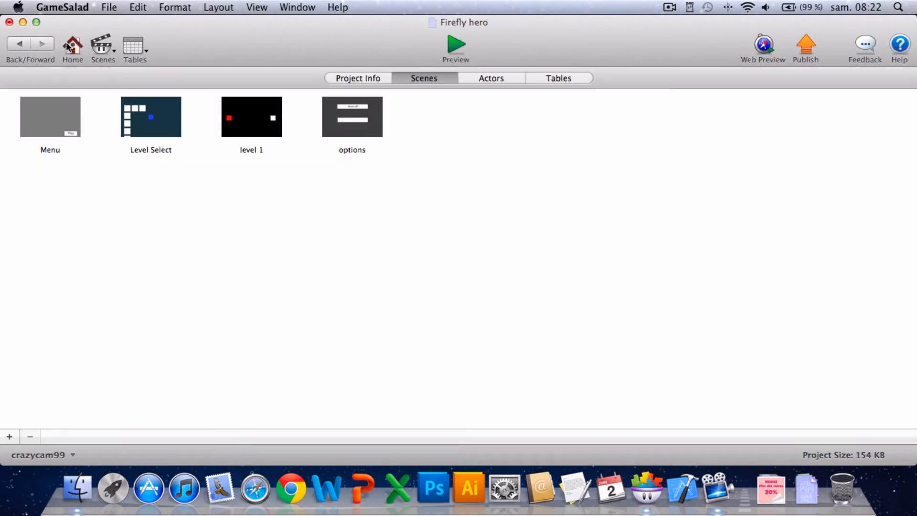
{"action": "left_click", "coordinate": [466, 39]}
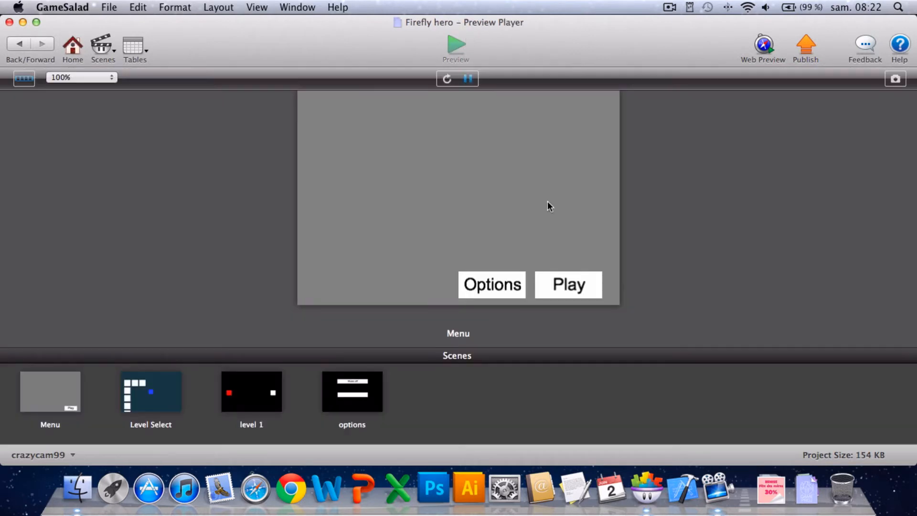
{"action": "left_click", "coordinate": [504, 284]}
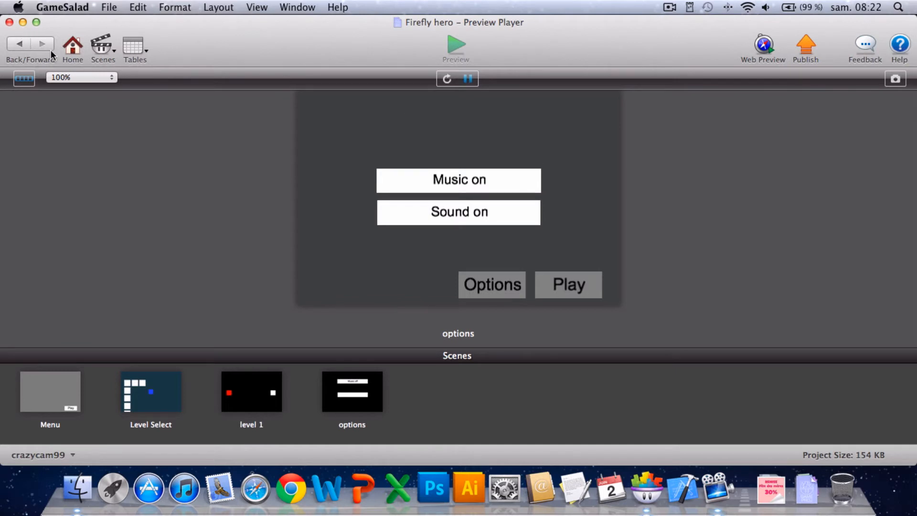
{"action": "left_click", "coordinate": [29, 44]}
Open the options scene and create a new actor named "back options".
{"action": "double_click", "coordinate": [334, 112]}
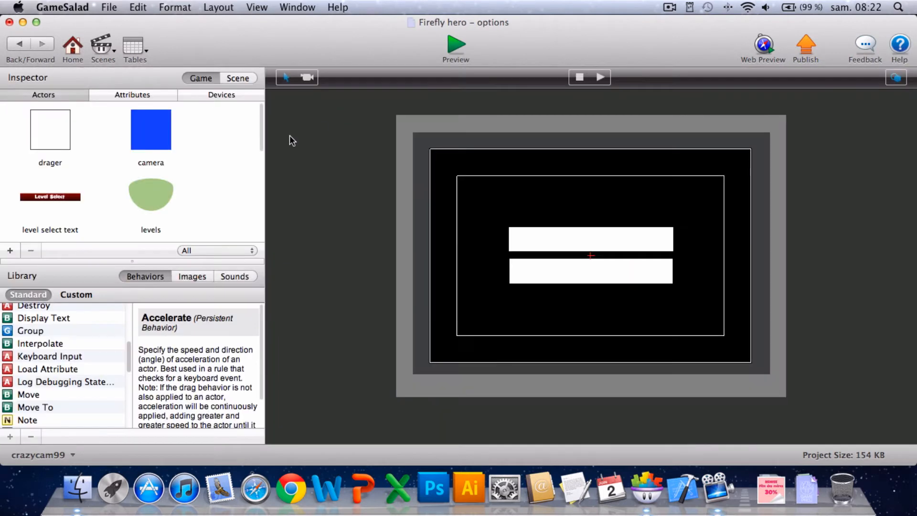
{"action": "scroll", "coordinate": [105, 182], "scroll_direction": "down", "scroll_amount": 10}
{"action": "left_click", "coordinate": [11, 251]}
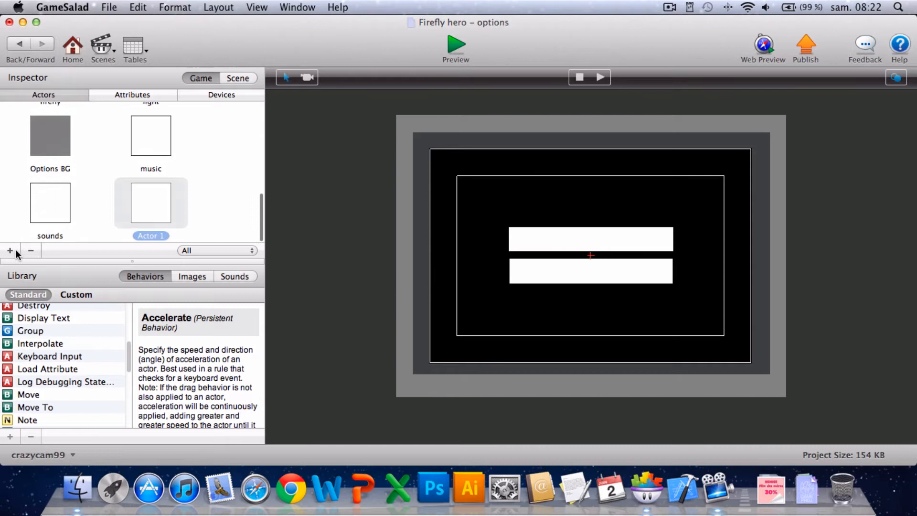
{"action": "left_click", "coordinate": [178, 232]}
{"action": "key", "text": "BackSpace"}
{"action": "type", "text": "bac"}
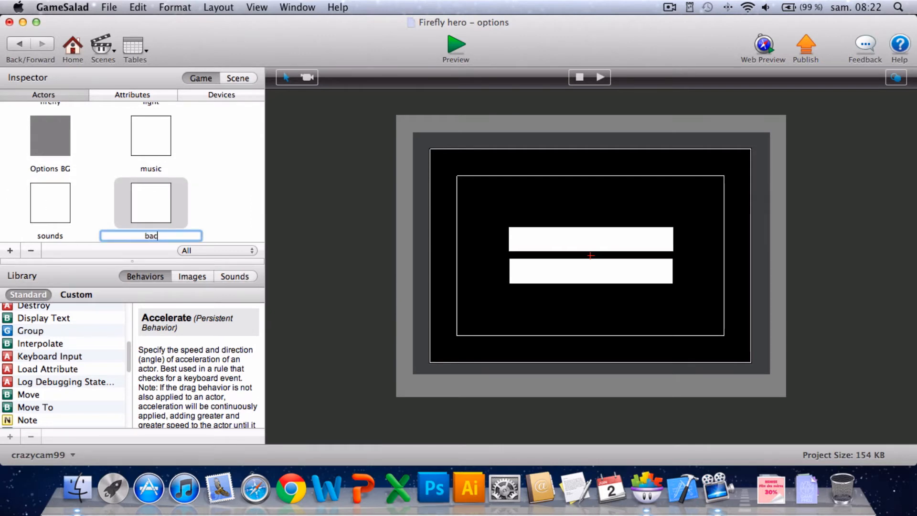
{"action": "type", "text": "k options"}
{"action": "left_click", "coordinate": [216, 191]}
Set the back options actor's width and height to 50.
{"action": "double_click", "coordinate": [152, 215]}
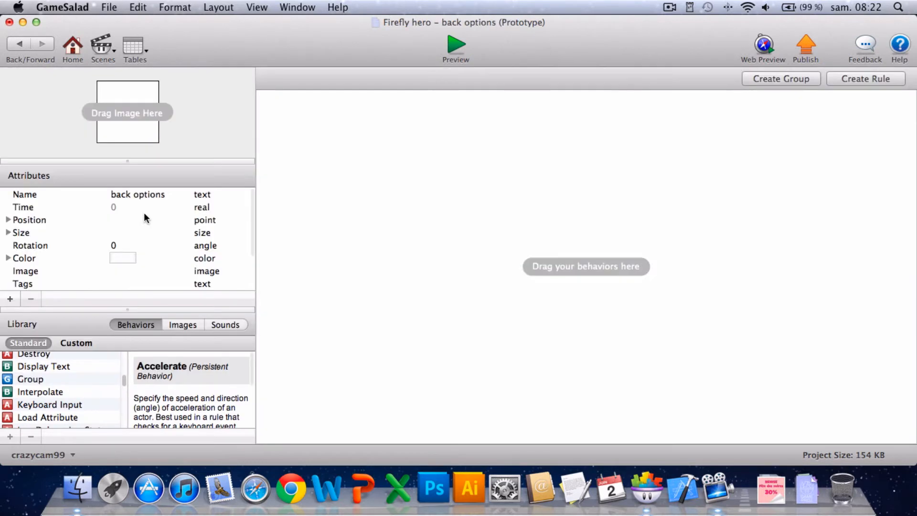
{"action": "left_click", "coordinate": [8, 233]}
{"action": "double_click", "coordinate": [134, 246]}
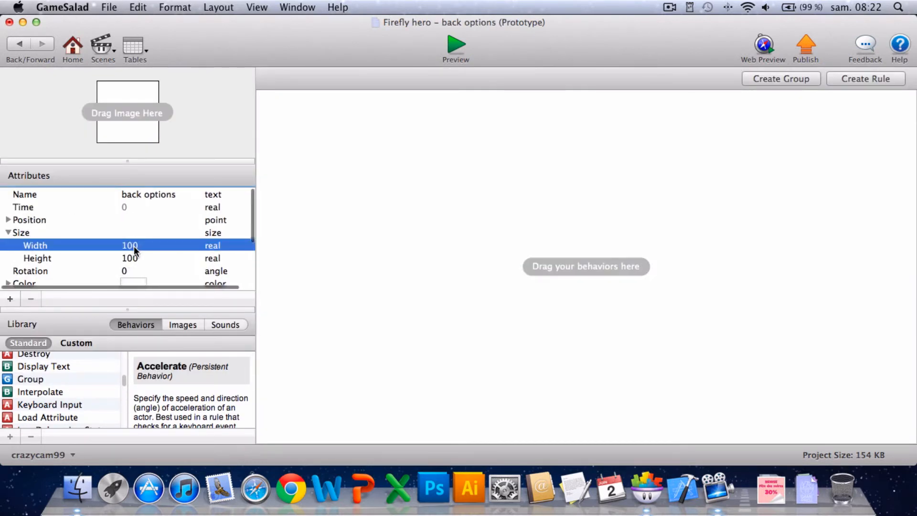
{"action": "type", "text": "50"}
{"action": "key", "text": "Tab"}
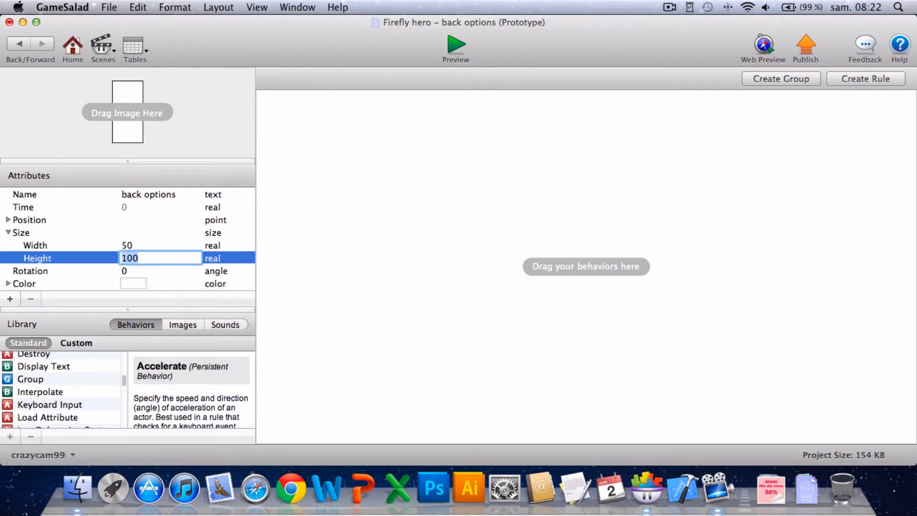
{"action": "type", "text": "50"}
{"action": "left_click", "coordinate": [117, 245]}
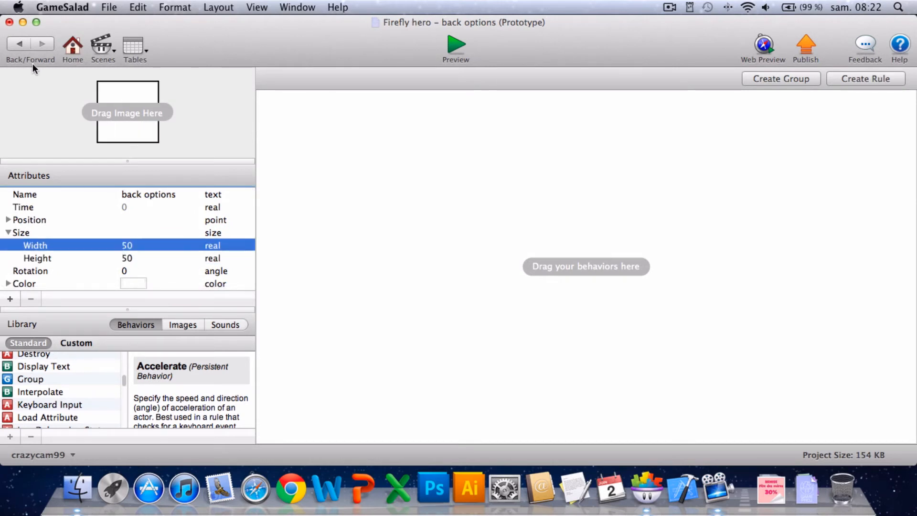
Place the back options actor in the upper-left corner of the options scene.
{"action": "left_click", "coordinate": [18, 47]}
{"action": "scroll", "coordinate": [132, 167], "scroll_direction": "down", "scroll_amount": 5}
{"action": "left_click_drag", "start_coordinate": [151, 203], "coordinate": [477, 192]}
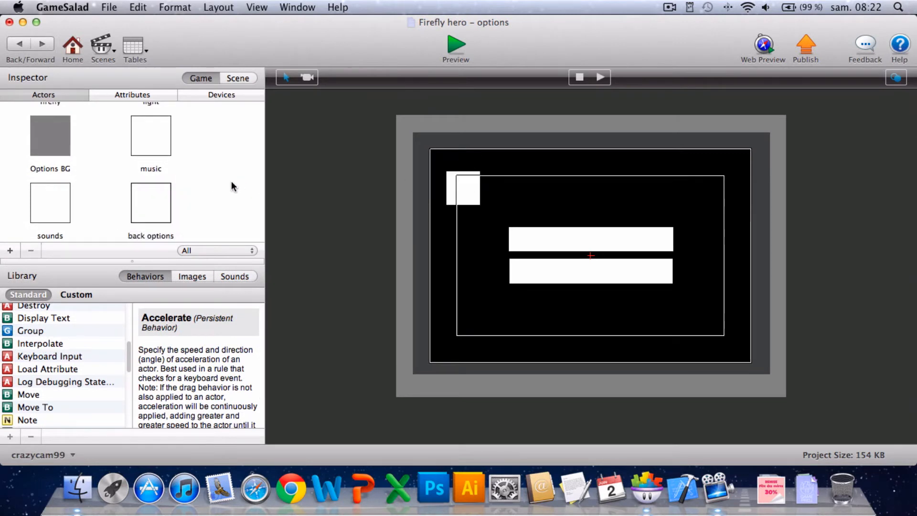
Add a rule to the back options actor that closes the options overlay when touch is pressed.
{"action": "double_click", "coordinate": [160, 187]}
{"action": "left_click", "coordinate": [853, 80]}
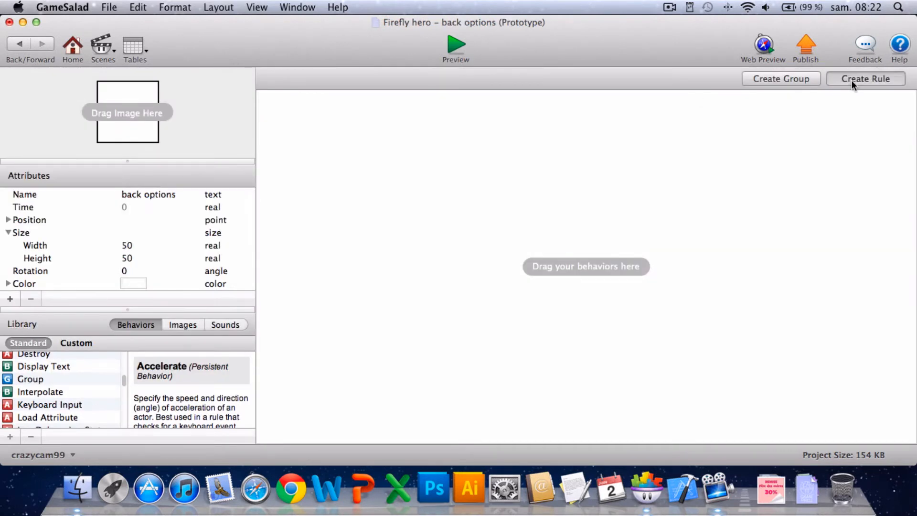
{"action": "left_click", "coordinate": [400, 137]}
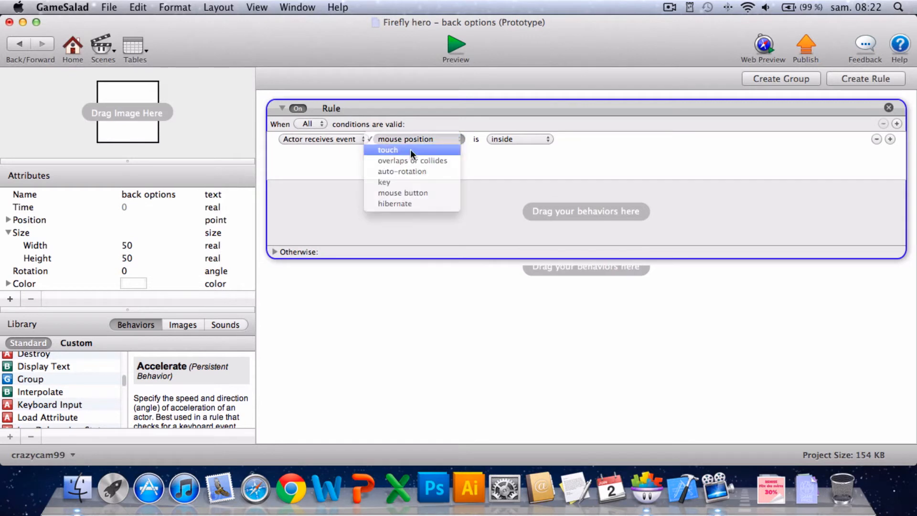
{"action": "left_click", "coordinate": [410, 149]}
{"action": "scroll", "coordinate": [86, 380], "scroll_direction": "down", "scroll_amount": 10}
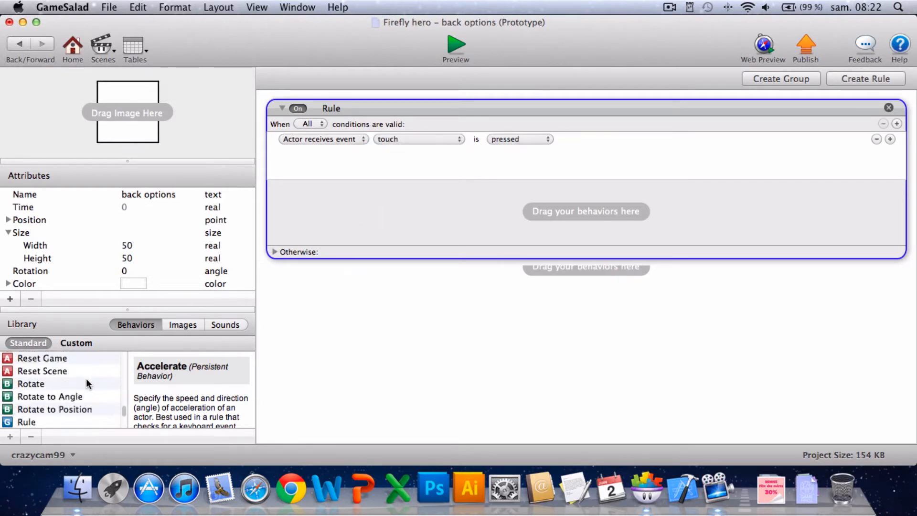
{"action": "left_click_drag", "start_coordinate": [61, 417], "coordinate": [443, 237]}
{"action": "left_click", "coordinate": [21, 44]}
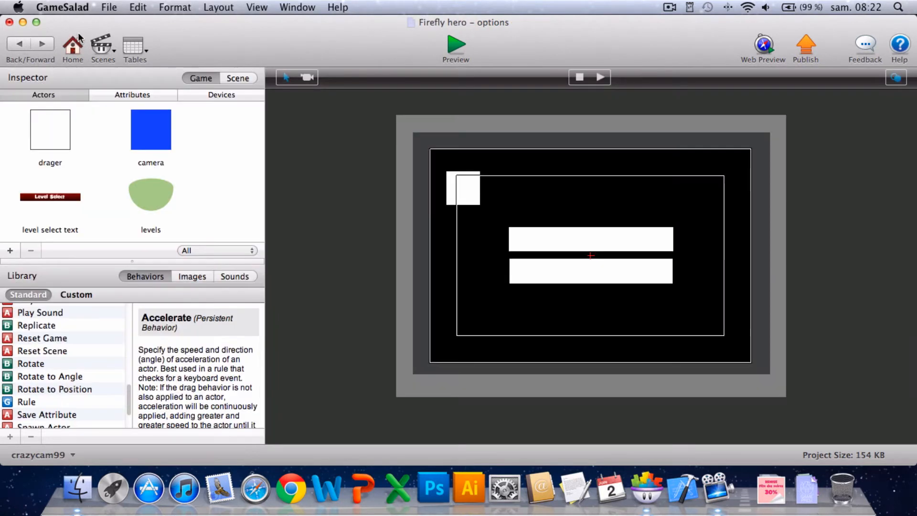
Preview the game from the Menu scene, testing the sound toggle, the options back button and the Play button.
{"action": "left_click", "coordinate": [72, 44]}
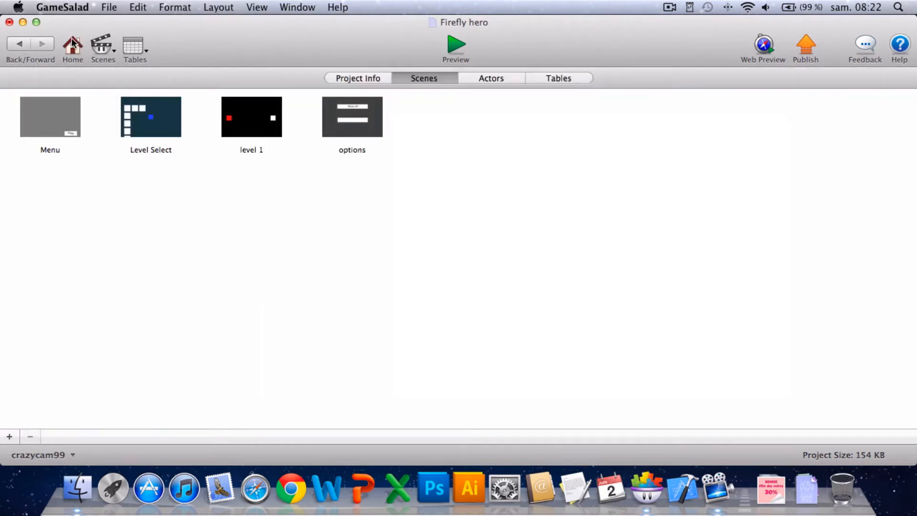
{"action": "left_click", "coordinate": [463, 44]}
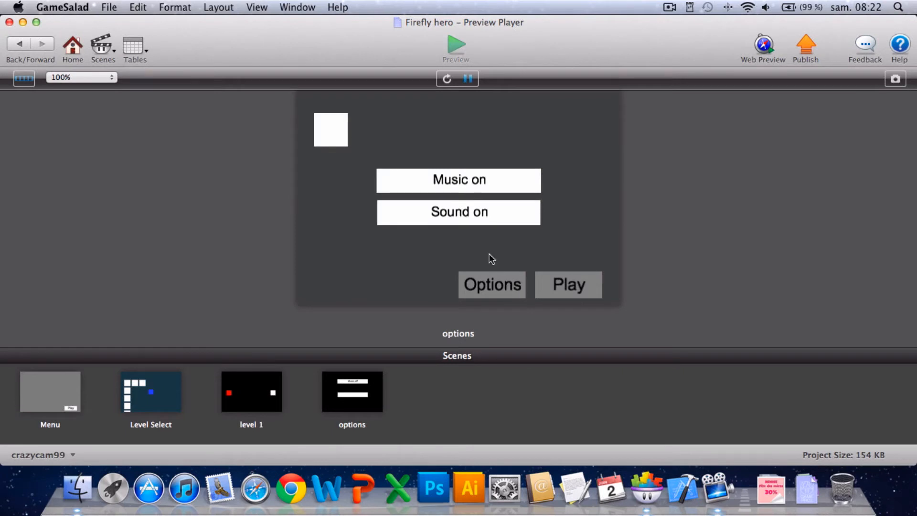
{"action": "left_click", "coordinate": [495, 206]}
{"action": "left_click", "coordinate": [495, 208]}
{"action": "left_click", "coordinate": [340, 133]}
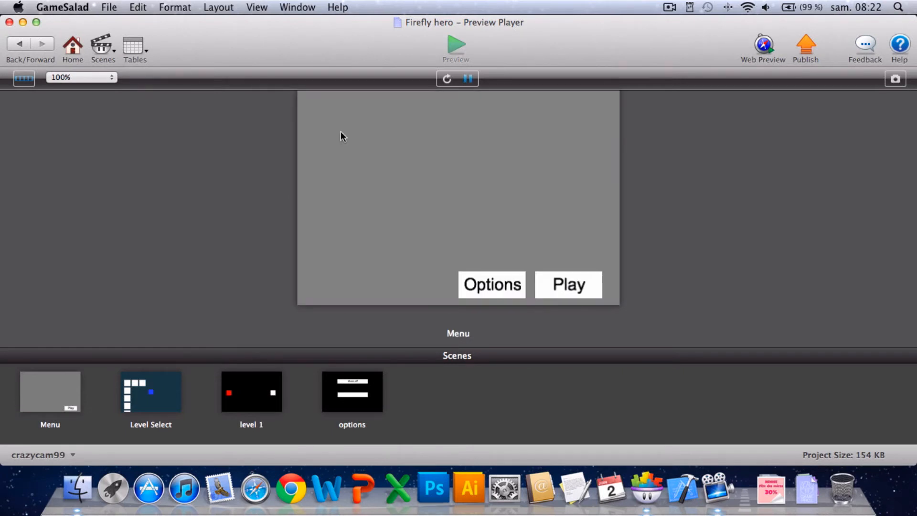
{"action": "left_click", "coordinate": [562, 286]}
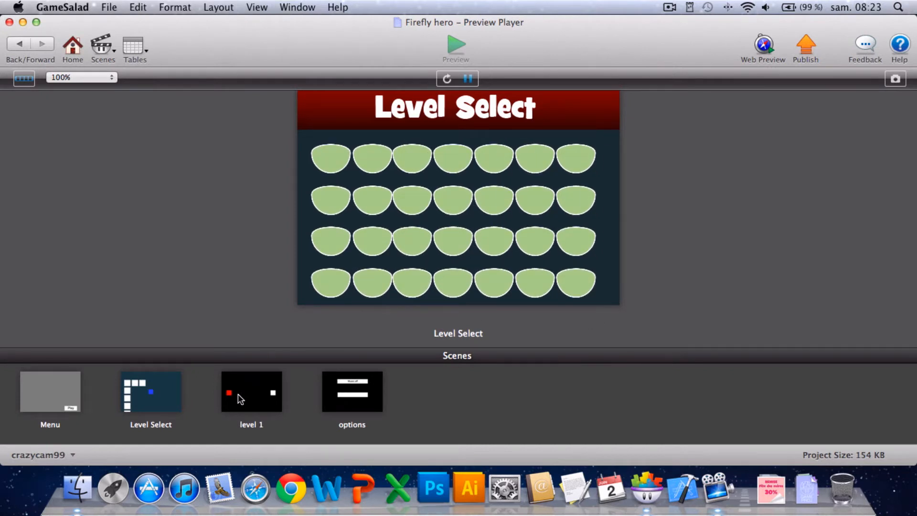
Preview the level 1 scene, testing that the firefly moves to each of the three lights.
{"action": "left_click", "coordinate": [241, 399]}
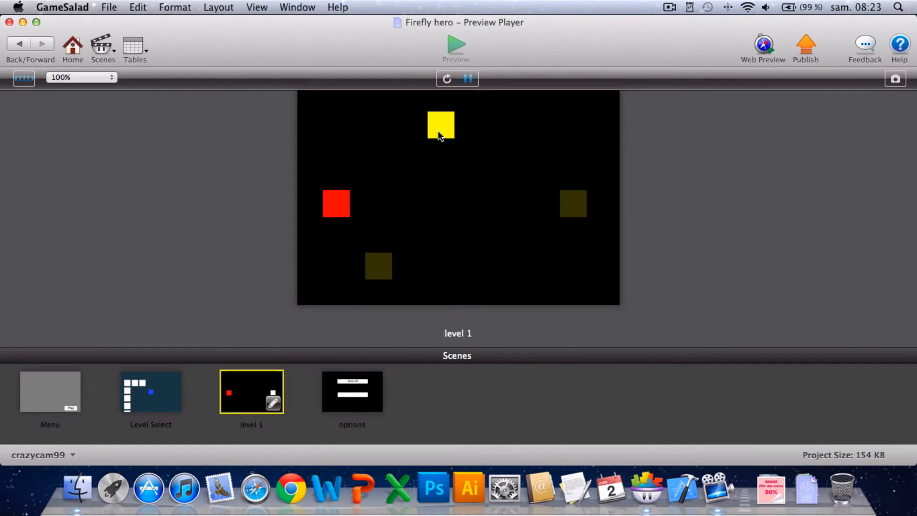
{"action": "left_click", "coordinate": [584, 201]}
{"action": "left_click", "coordinate": [382, 265]}
{"action": "left_click", "coordinate": [433, 122]}
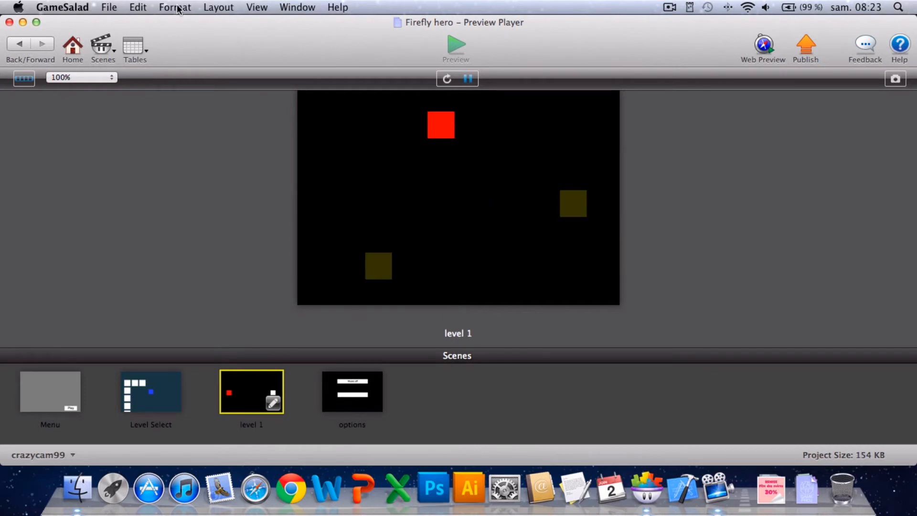
{"action": "left_click", "coordinate": [75, 48]}
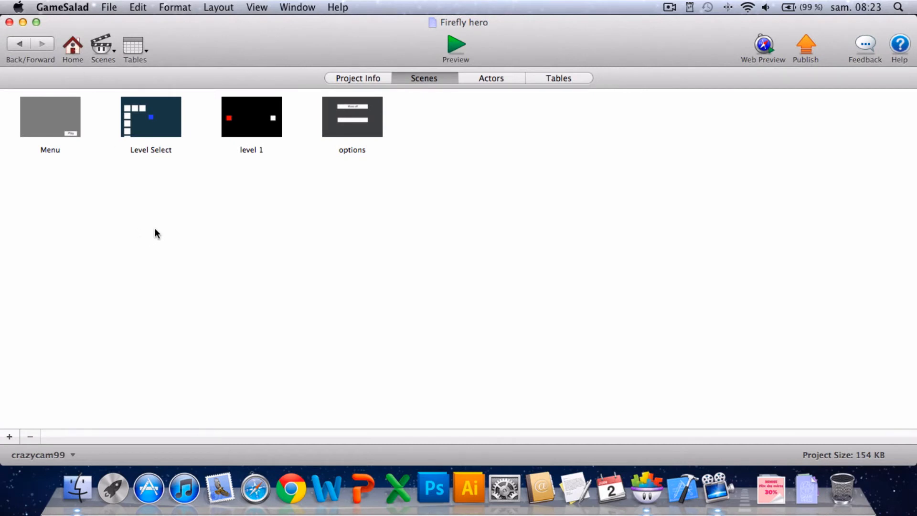
Add two real-type attributes to the firefly actor used in level 1.
{"action": "double_click", "coordinate": [260, 100]}
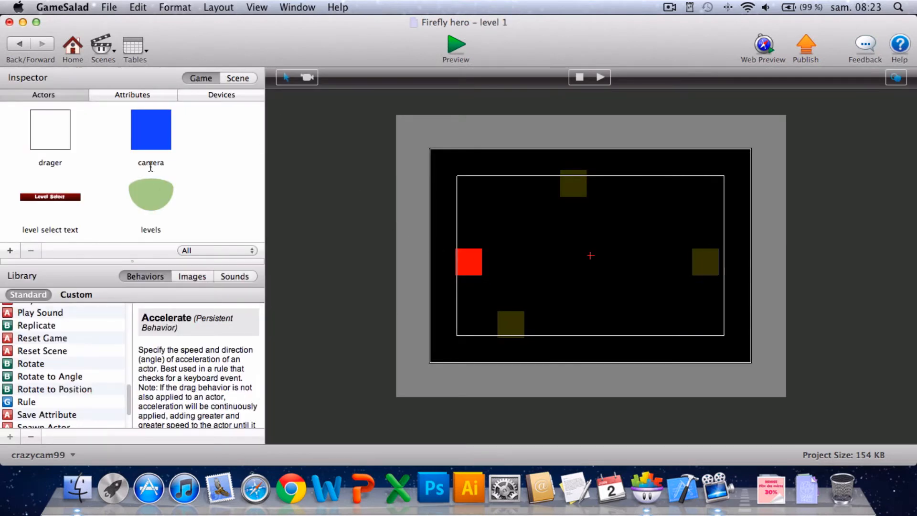
{"action": "scroll", "coordinate": [151, 167], "scroll_direction": "up", "scroll_amount": 10}
{"action": "left_click", "coordinate": [54, 136]}
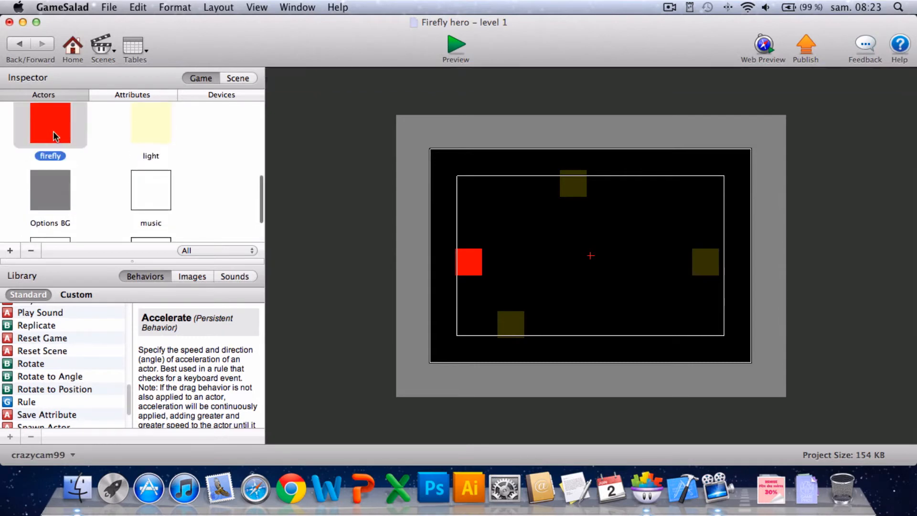
{"action": "double_click", "coordinate": [54, 136]}
{"action": "scroll", "coordinate": [116, 228], "scroll_direction": "down", "scroll_amount": 4}
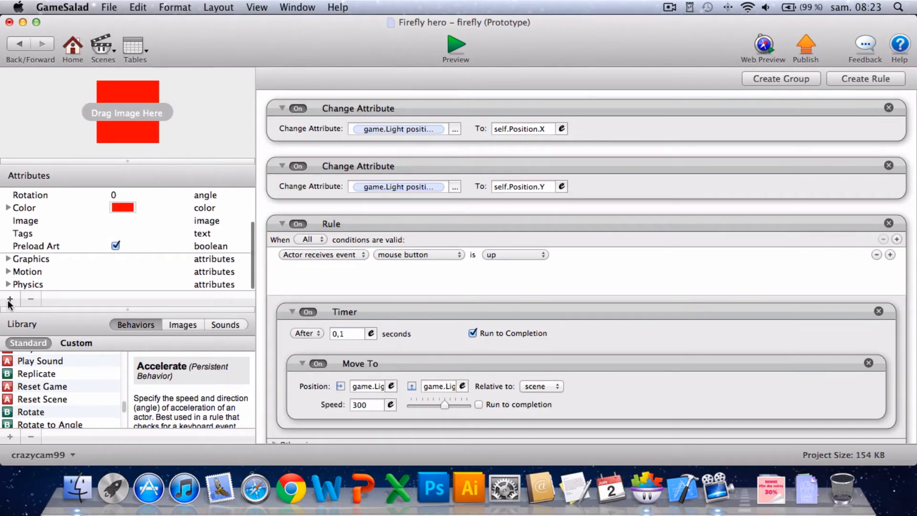
{"action": "left_click", "coordinate": [10, 300]}
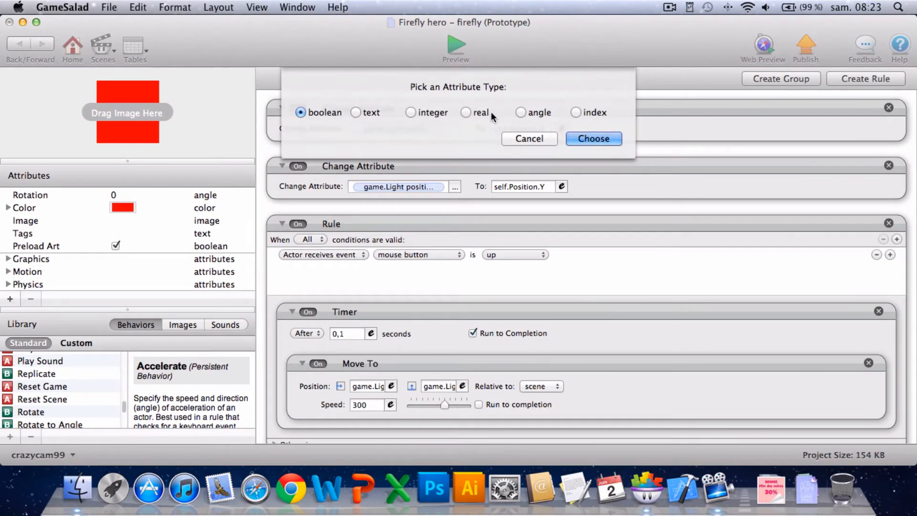
{"action": "left_click", "coordinate": [476, 113]}
{"action": "key", "text": "Return"}
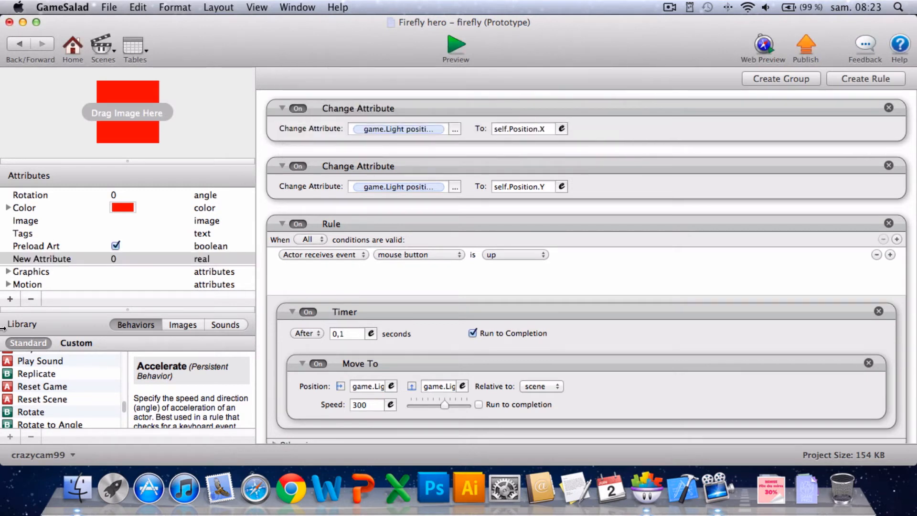
{"action": "left_click", "coordinate": [9, 299]}
{"action": "key", "text": "Return"}
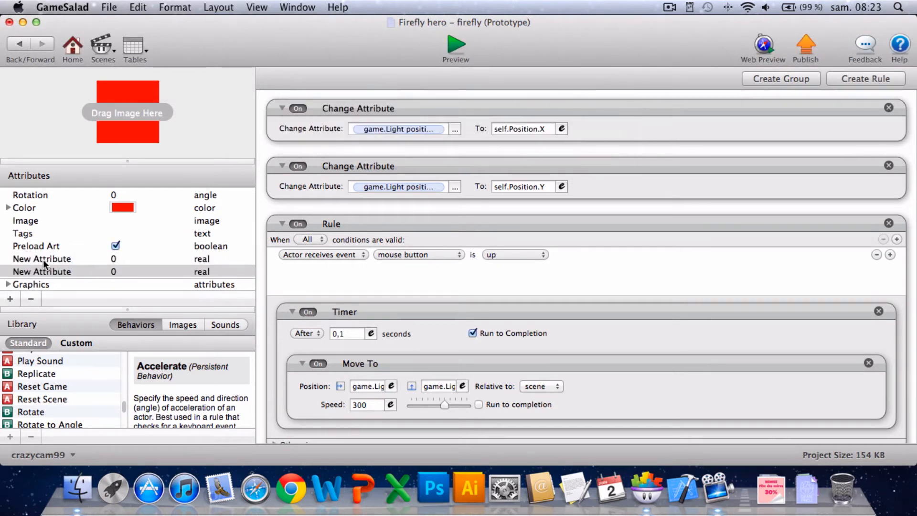
Name the firefly's two new real attributes start X and start Y, and save the project.
{"action": "left_click", "coordinate": [45, 257]}
{"action": "left_click", "coordinate": [45, 257]}
{"action": "type", "text": "start X"}
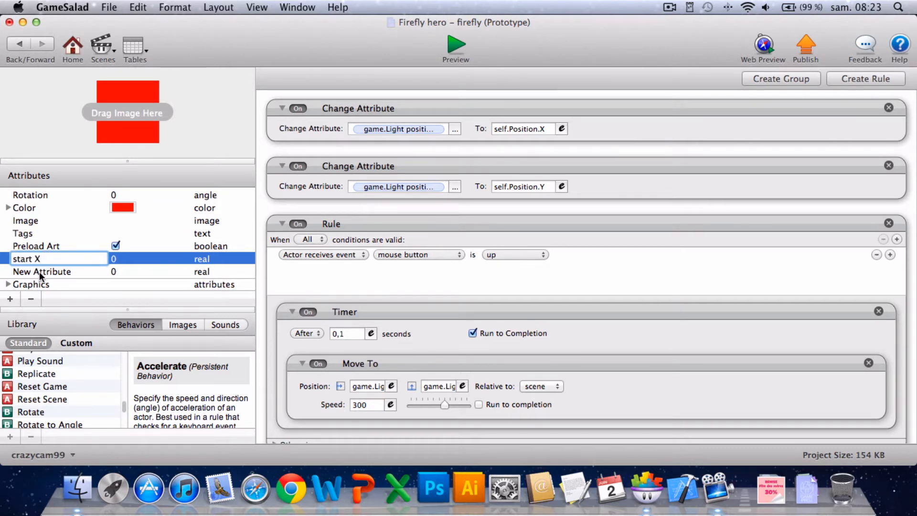
{"action": "left_click", "coordinate": [39, 271]}
{"action": "left_click", "coordinate": [39, 271]}
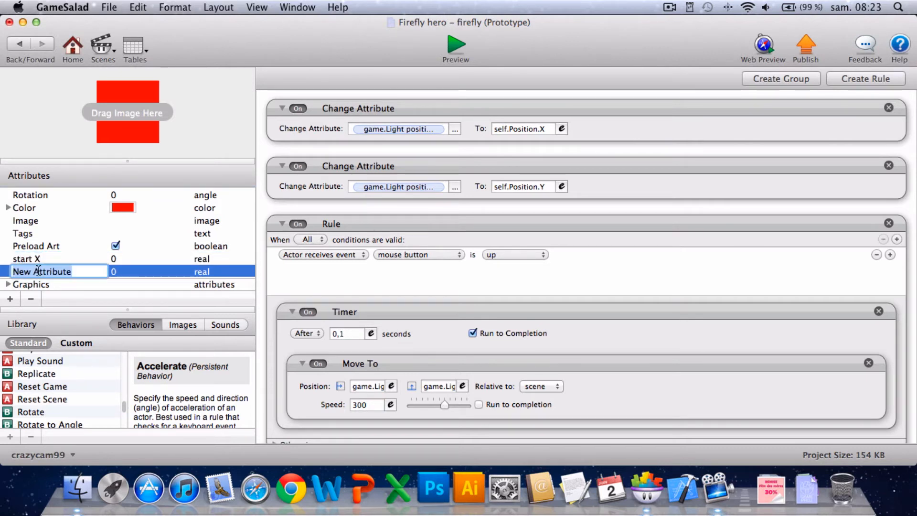
{"action": "type", "text": "start Y"}
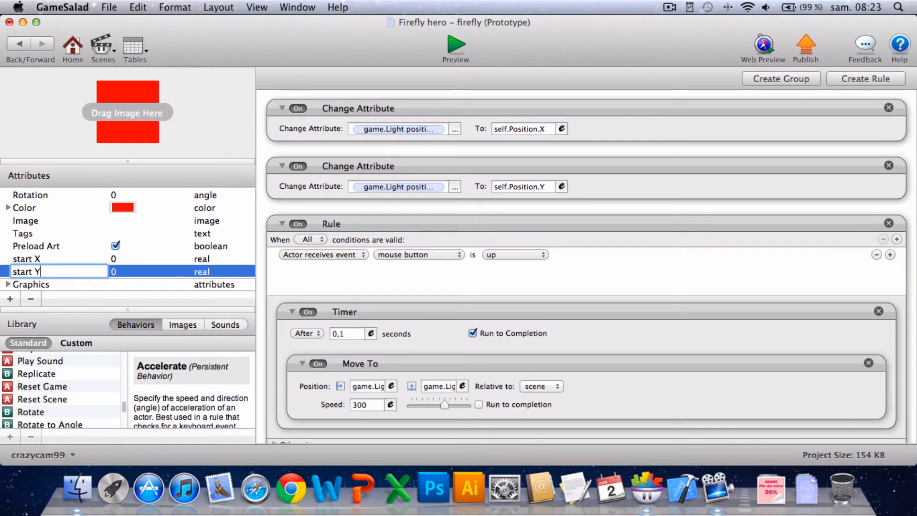
{"action": "left_click", "coordinate": [42, 258]}
{"action": "key", "text": "super+s"}
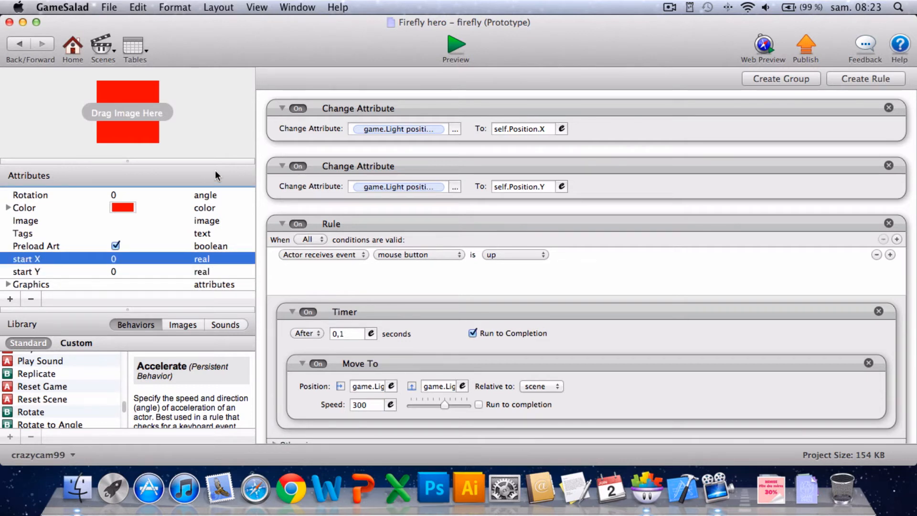
Add two Change Attribute behaviors above the firefly's existing behaviors.
{"action": "scroll", "coordinate": [260, 162], "scroll_direction": "down", "scroll_amount": 1}
{"action": "scroll", "coordinate": [260, 162], "scroll_direction": "up", "scroll_amount": 1}
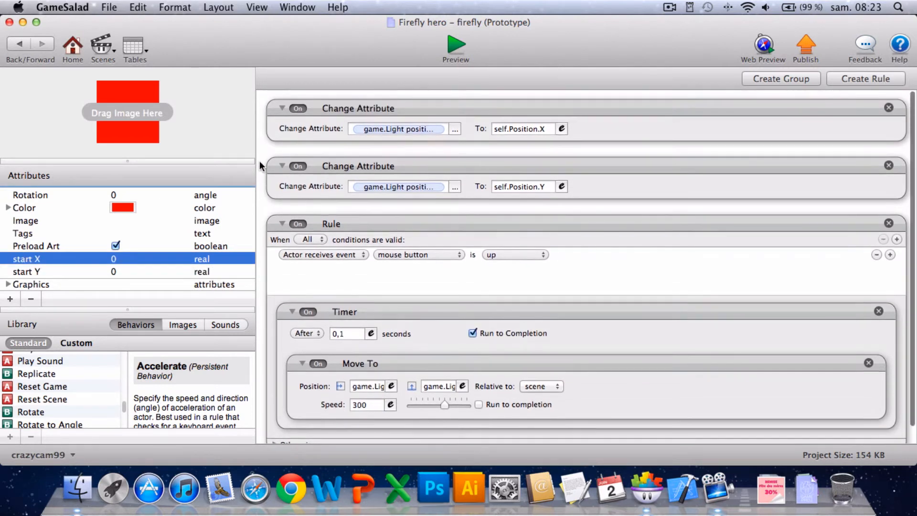
{"action": "scroll", "coordinate": [84, 395], "scroll_direction": "up", "scroll_amount": 10}
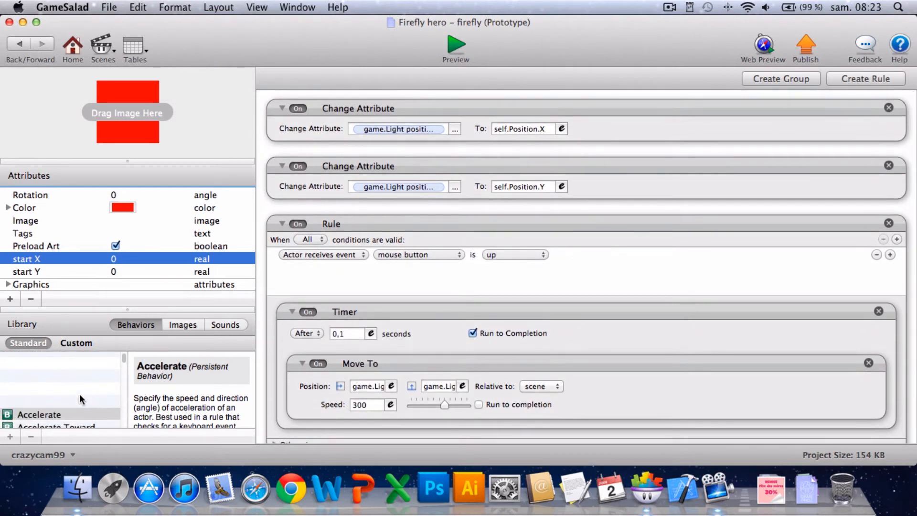
{"action": "left_click_drag", "start_coordinate": [80, 397], "coordinate": [420, 119]}
{"action": "left_click_drag", "start_coordinate": [76, 394], "coordinate": [408, 165]}
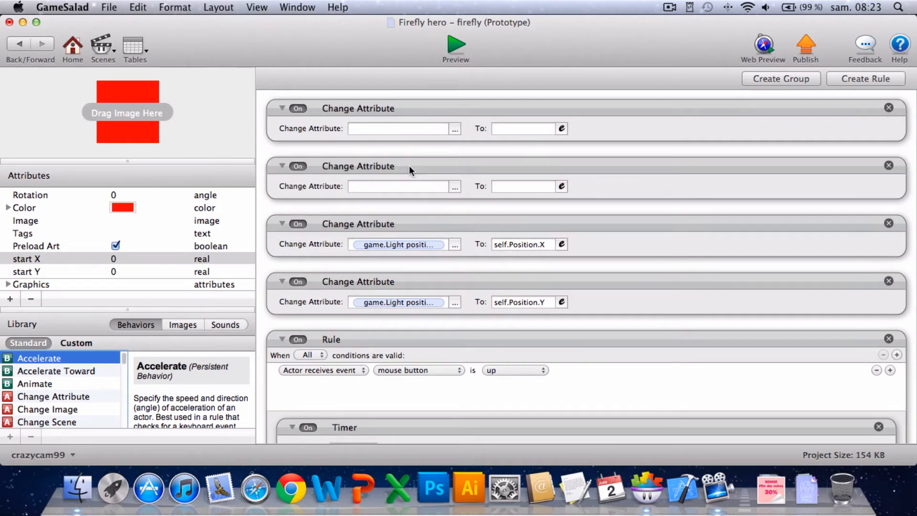
Make the two empty Change Attribute behaviors target the firefly's own start X and start Y attributes, respectively.
{"action": "left_click", "coordinate": [454, 130]}
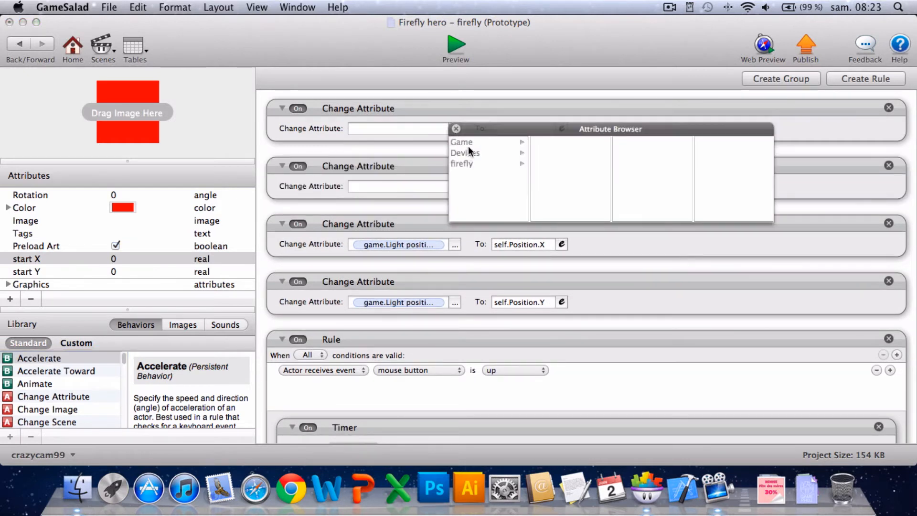
{"action": "left_click", "coordinate": [460, 163]}
{"action": "scroll", "coordinate": [570, 205], "scroll_direction": "down", "scroll_amount": 3}
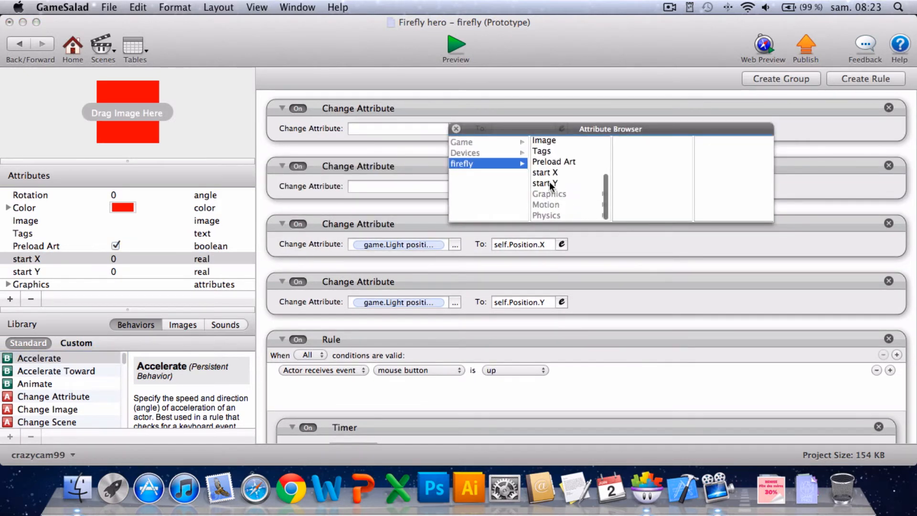
{"action": "left_click", "coordinate": [542, 173]}
{"action": "left_click", "coordinate": [455, 187]}
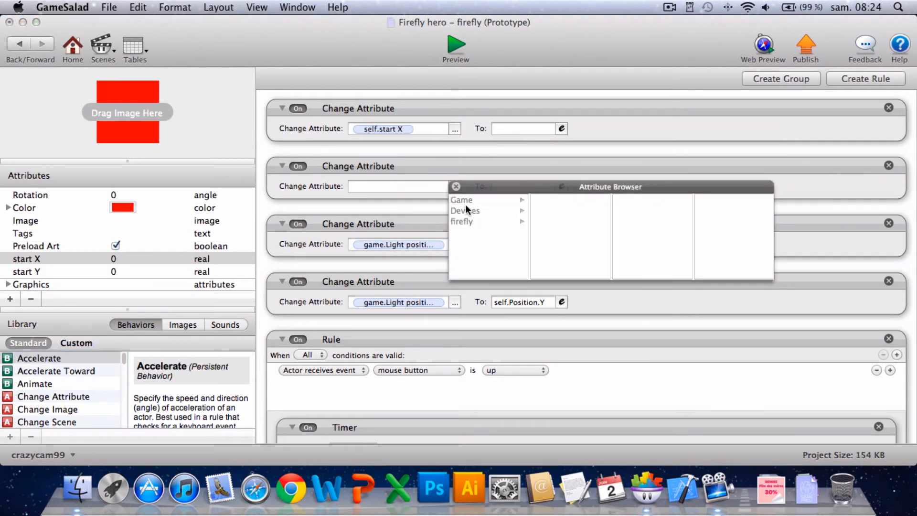
{"action": "left_click", "coordinate": [463, 220]}
{"action": "scroll", "coordinate": [569, 251], "scroll_direction": "down", "scroll_amount": 3}
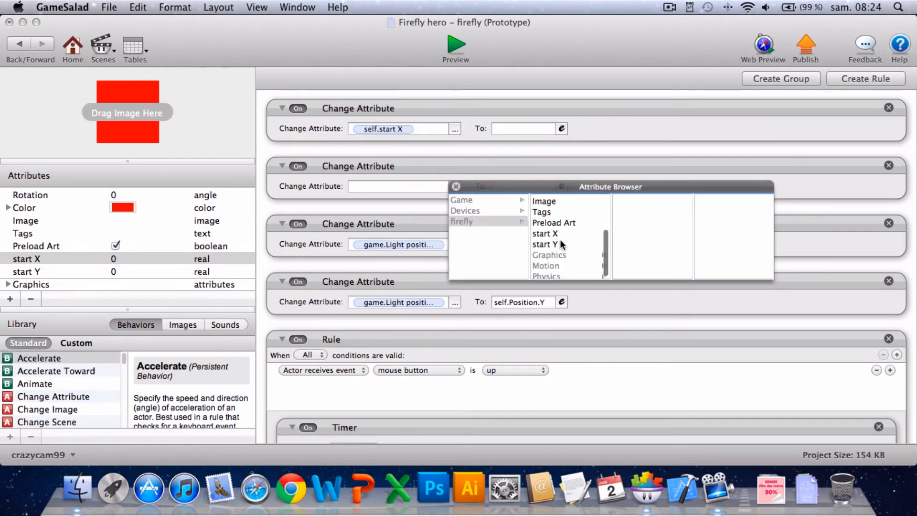
{"action": "left_click", "coordinate": [559, 243]}
Set the start X Change Attribute value to the firefly's self.Position.X.
{"action": "left_click", "coordinate": [561, 129]}
{"action": "left_click", "coordinate": [502, 152]}
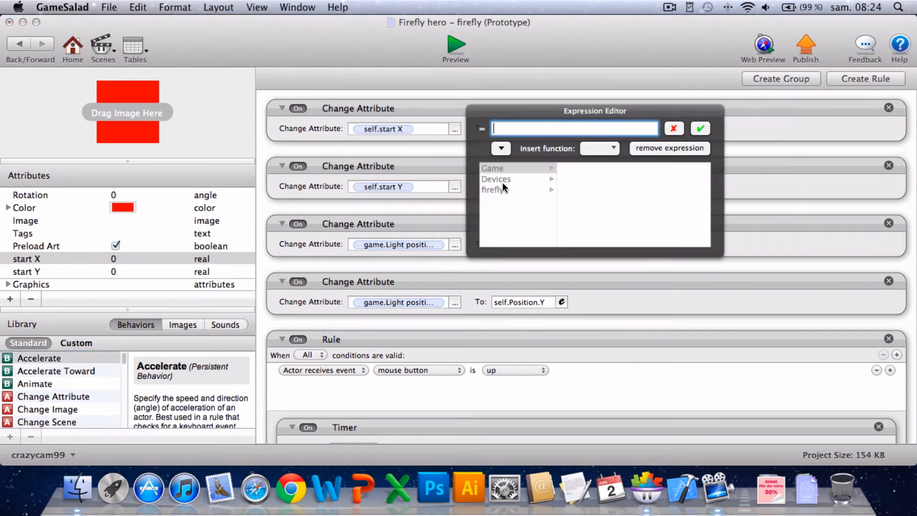
{"action": "left_click", "coordinate": [510, 191]}
{"action": "left_click", "coordinate": [575, 190]}
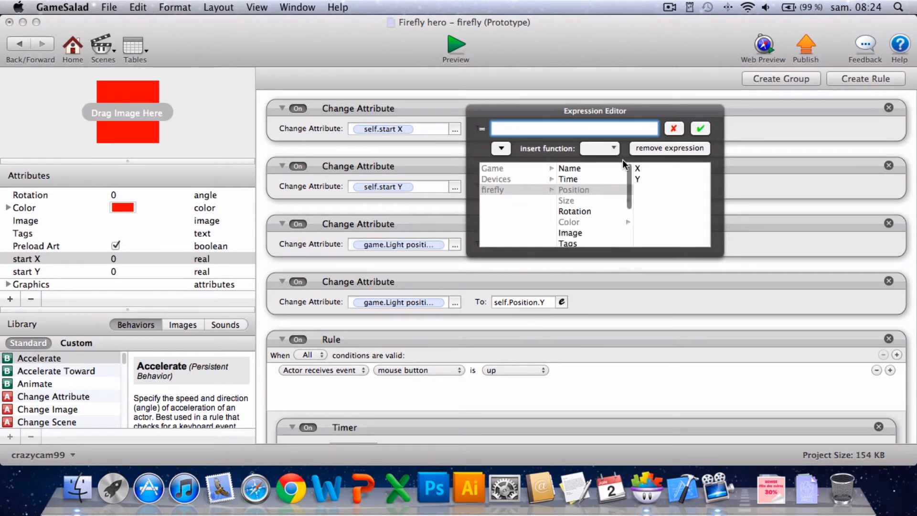
{"action": "left_click", "coordinate": [639, 169]}
{"action": "left_click", "coordinate": [700, 128]}
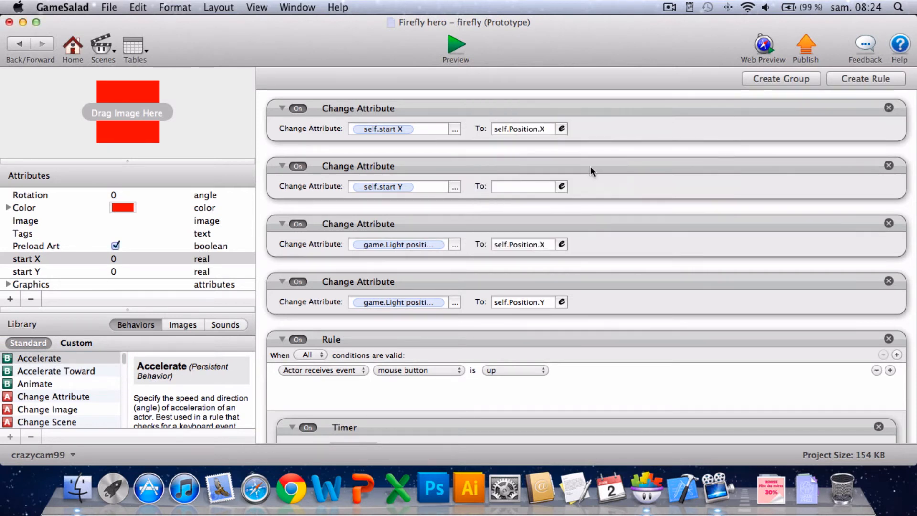
Set the start Y Change Attribute value to the firefly's self.Position.Y.
{"action": "left_click", "coordinate": [562, 186]}
{"action": "left_click", "coordinate": [501, 206]}
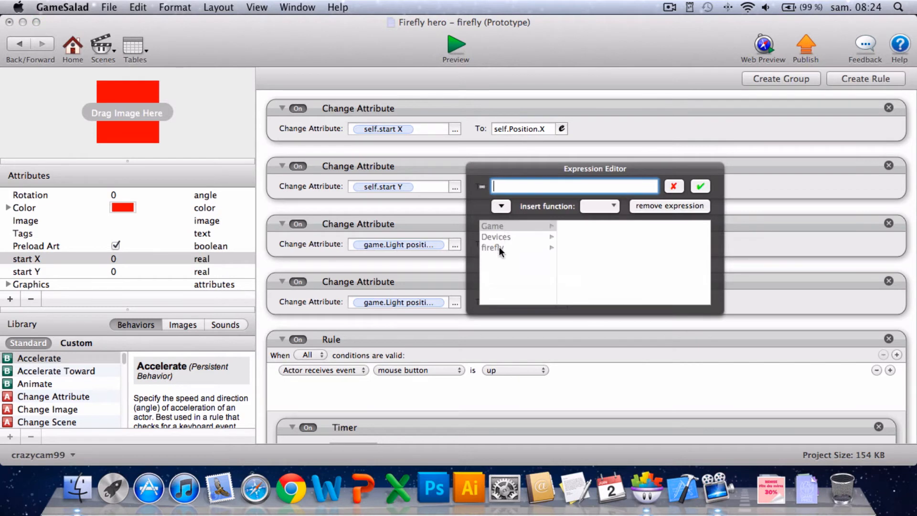
{"action": "left_click", "coordinate": [497, 247]}
{"action": "left_click", "coordinate": [573, 247]}
{"action": "left_click", "coordinate": [647, 236]}
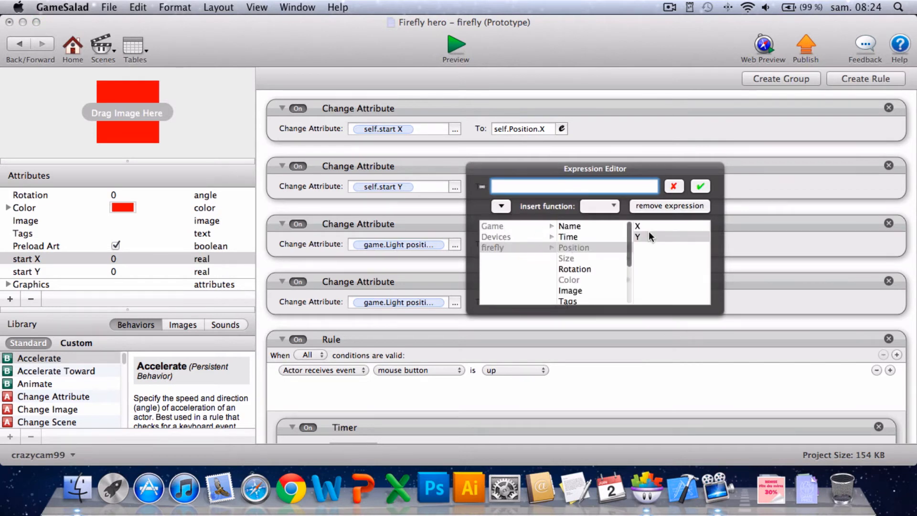
{"action": "left_click", "coordinate": [701, 186]}
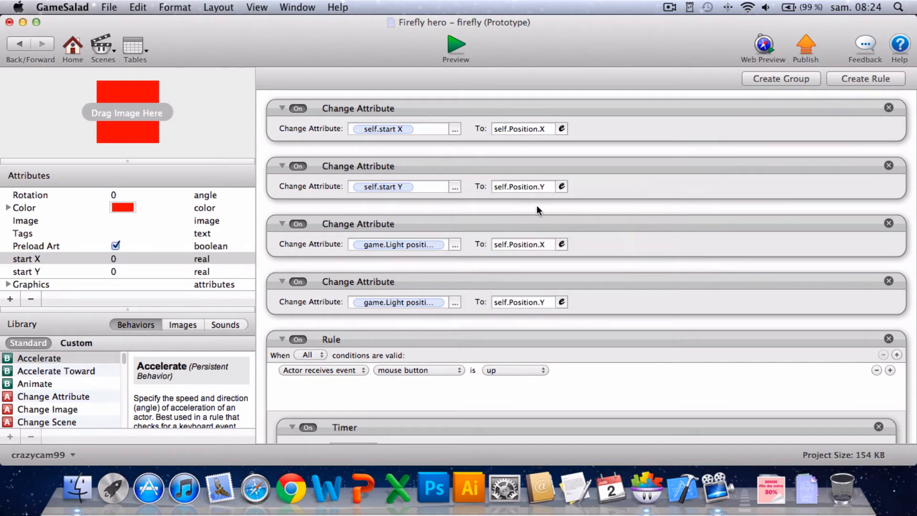
Return to the level 1 scene and create a new actor, ordering it directly before Options BG among the actors.
{"action": "left_click", "coordinate": [18, 45]}
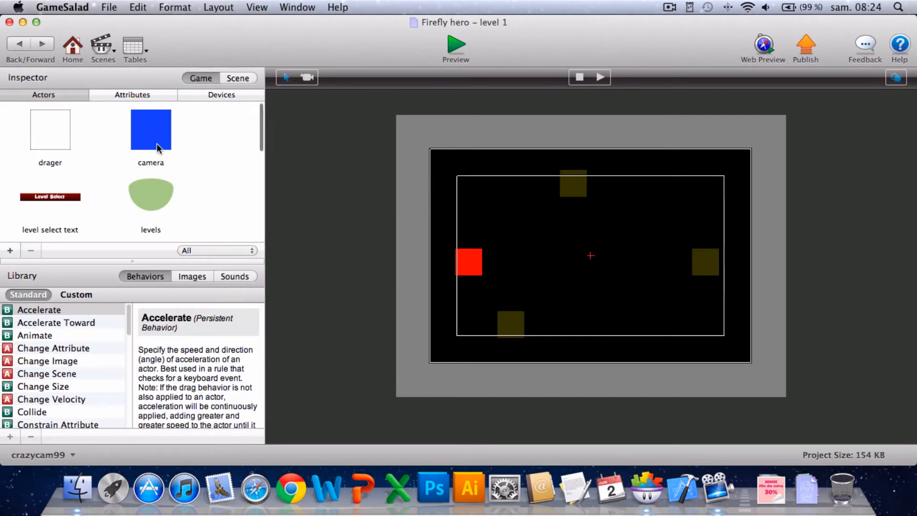
{"action": "scroll", "coordinate": [158, 148], "scroll_direction": "down", "scroll_amount": 10}
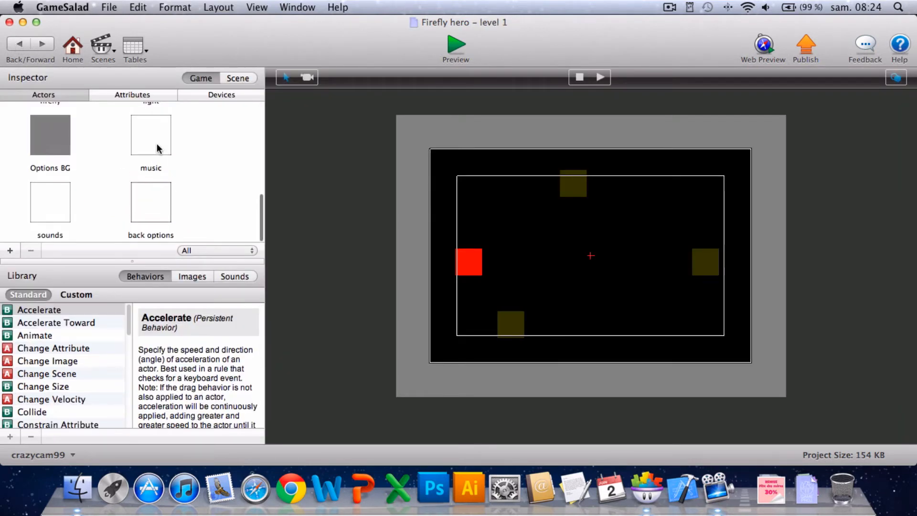
{"action": "left_click", "coordinate": [471, 270]}
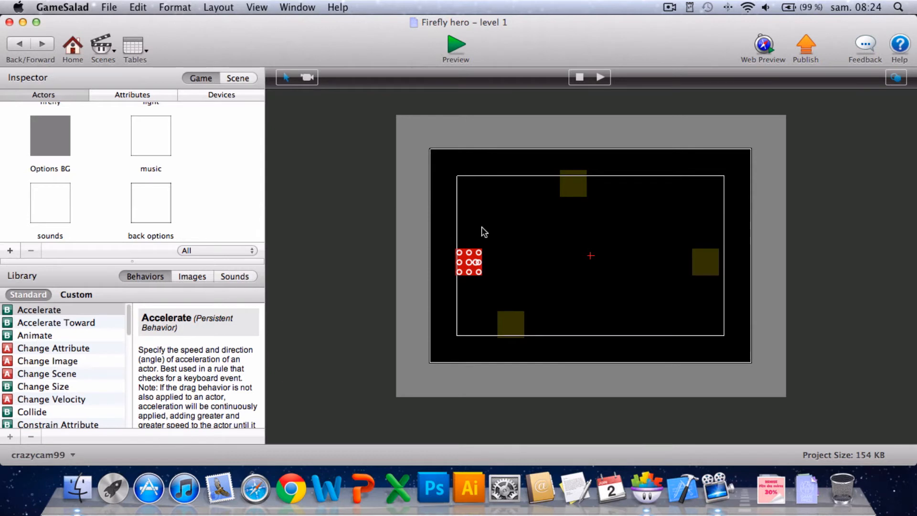
{"action": "left_click", "coordinate": [454, 208]}
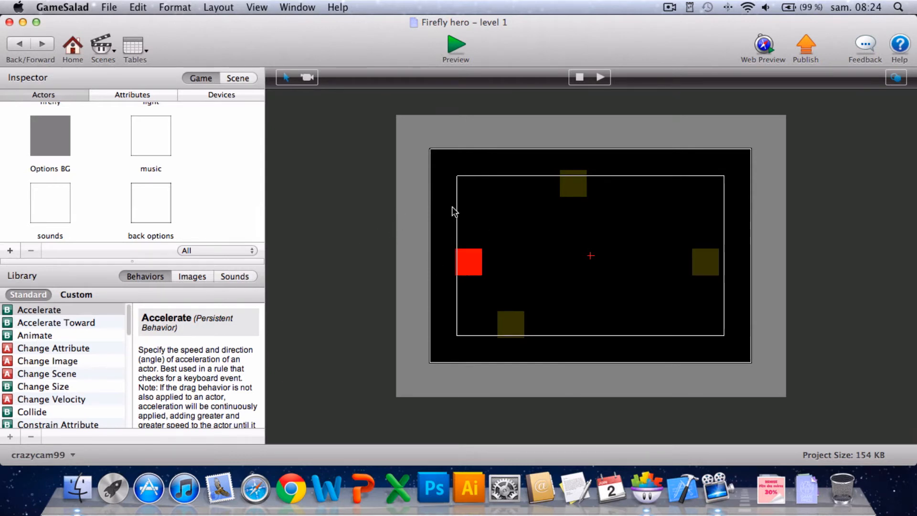
{"action": "scroll", "coordinate": [168, 186], "scroll_direction": "down", "scroll_amount": 1}
{"action": "left_click", "coordinate": [10, 251]}
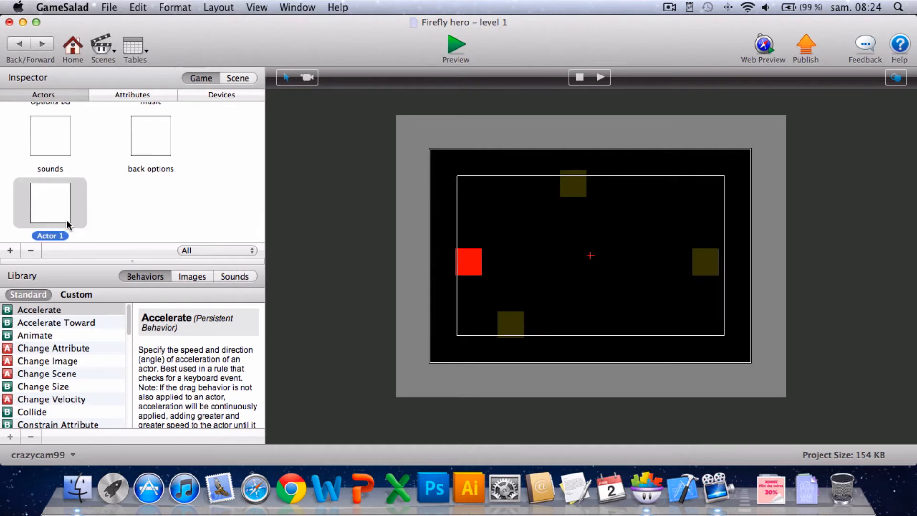
{"action": "left_click_drag", "start_coordinate": [70, 224], "coordinate": [45, 174]}
Rename the new actor as spike.
{"action": "double_click", "coordinate": [60, 182]}
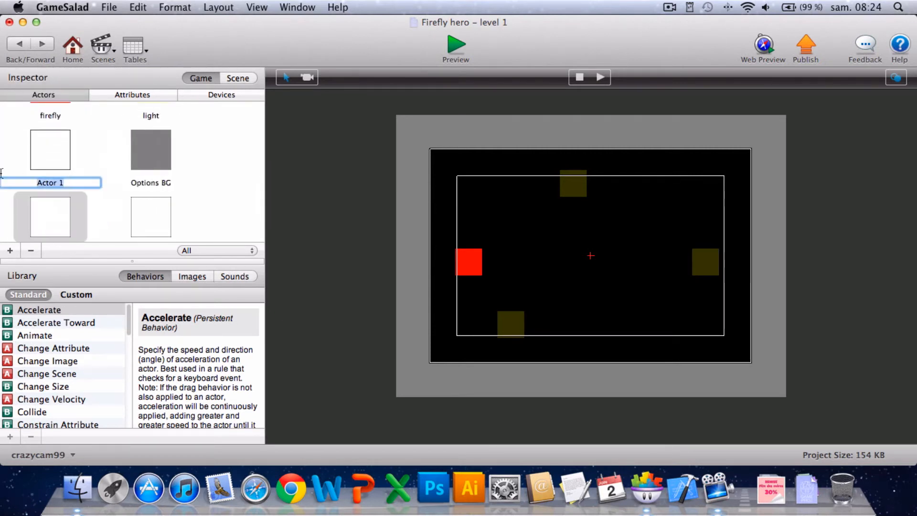
{"action": "key", "text": "BackSpace"}
{"action": "type", "text": "sp"}
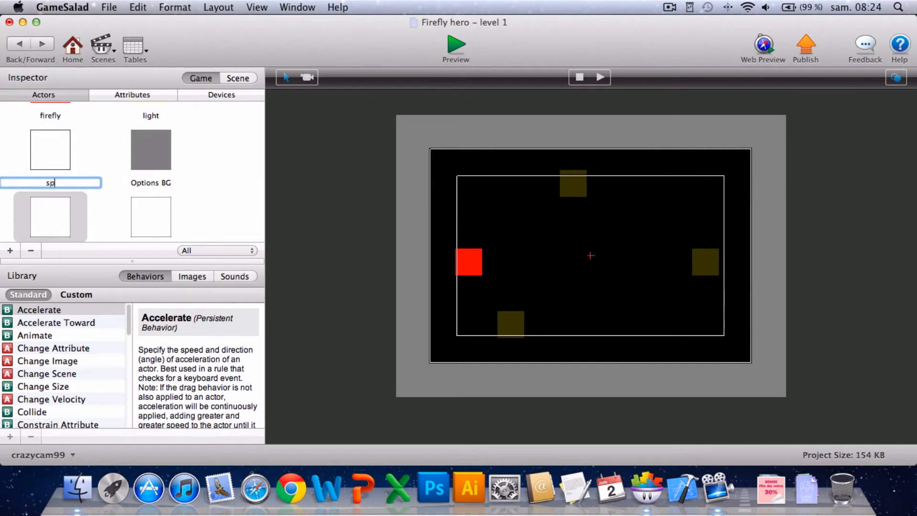
{"action": "type", "text": "ike"}
{"action": "left_click", "coordinate": [205, 173]}
Open the spike actor's prototype and expand its Size attribute to edit the width.
{"action": "left_click", "coordinate": [68, 158]}
{"action": "double_click", "coordinate": [68, 159]}
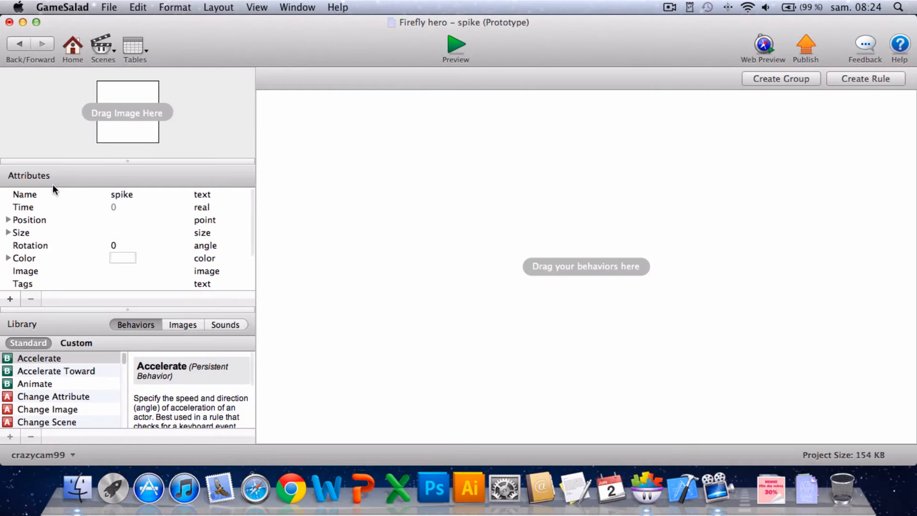
{"action": "left_click", "coordinate": [8, 233]}
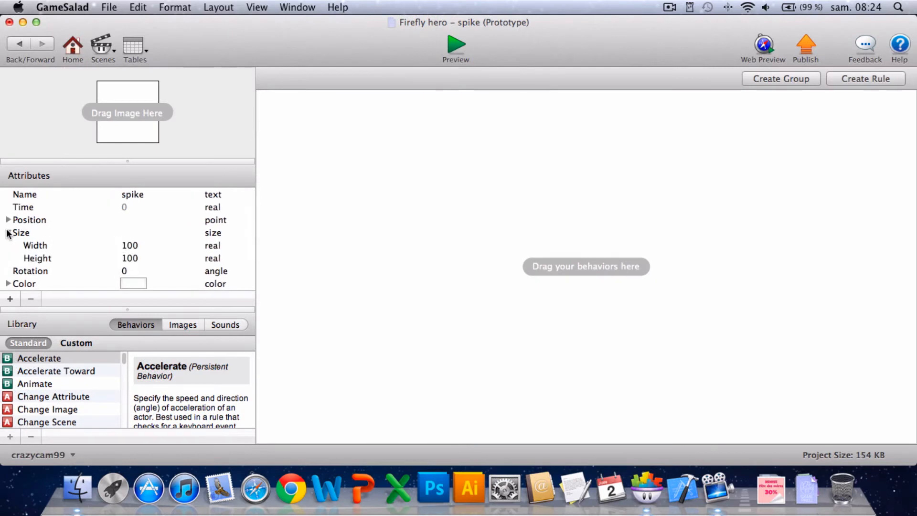
{"action": "double_click", "coordinate": [128, 244]}
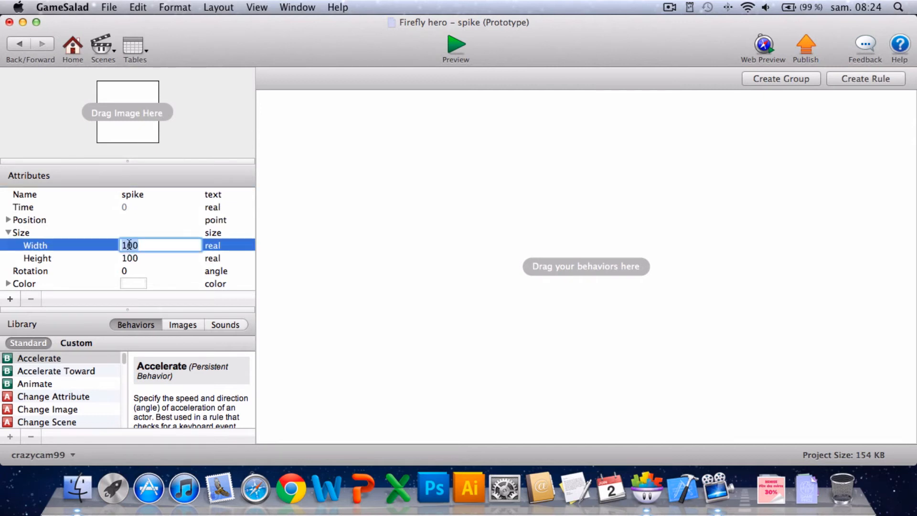
{"action": "left_click", "coordinate": [93, 245]}
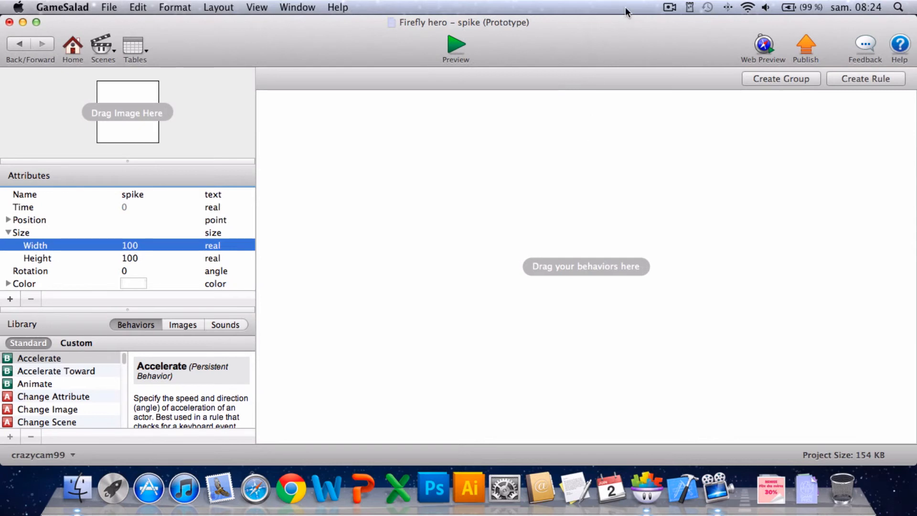
{"action": "left_click", "coordinate": [669, 7]}
{"action": "left_click", "coordinate": [680, 50]}
Import spike.png from the art folder into the project images and assign it as the spike actor's image.
{"action": "left_click", "coordinate": [194, 326]}
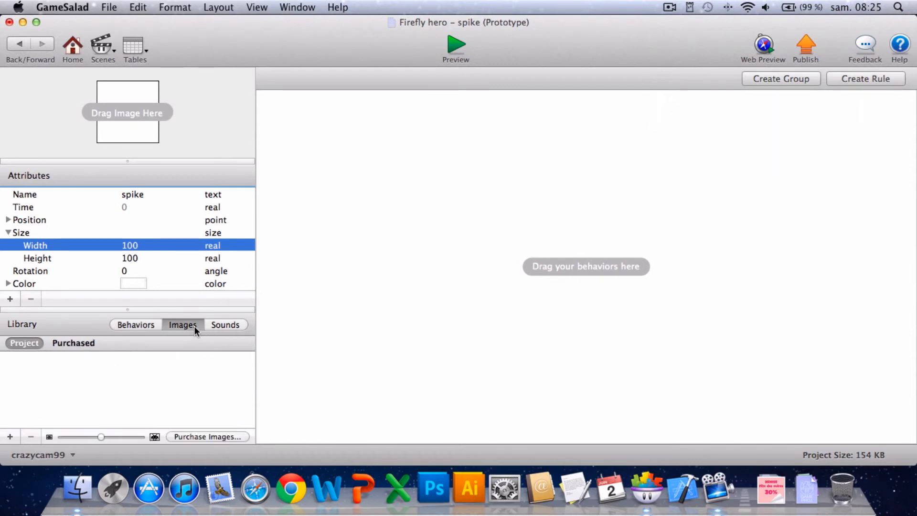
{"action": "scroll", "coordinate": [196, 364], "scroll_direction": "down", "scroll_amount": 3}
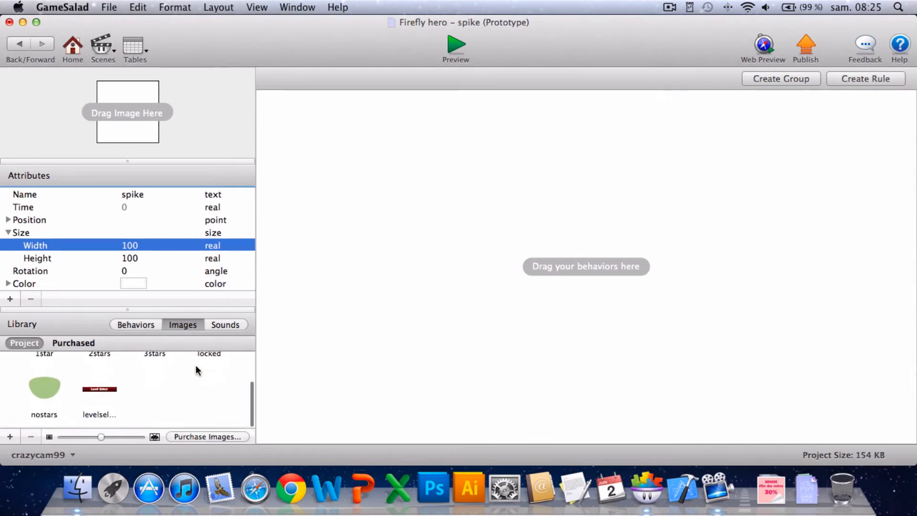
{"action": "left_click", "coordinate": [10, 436]}
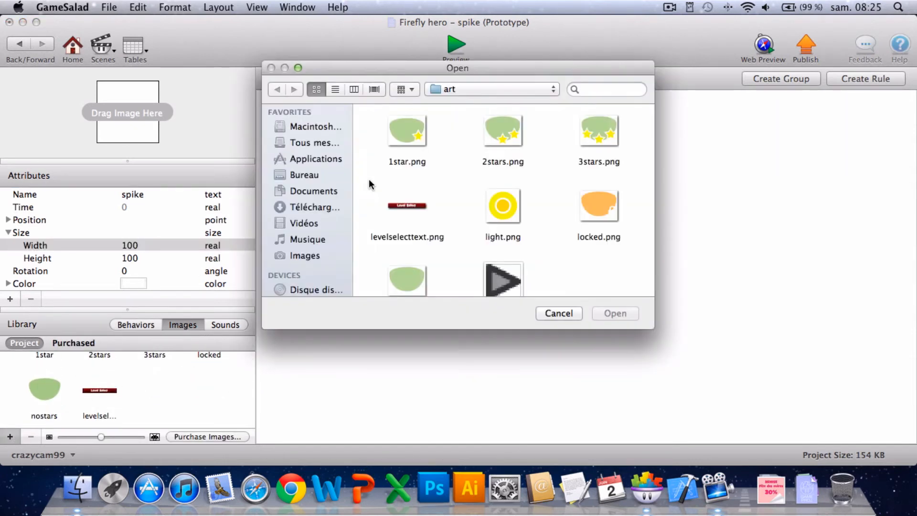
{"action": "scroll", "coordinate": [502, 258], "scroll_direction": "down", "scroll_amount": 2}
{"action": "left_click", "coordinate": [503, 257]}
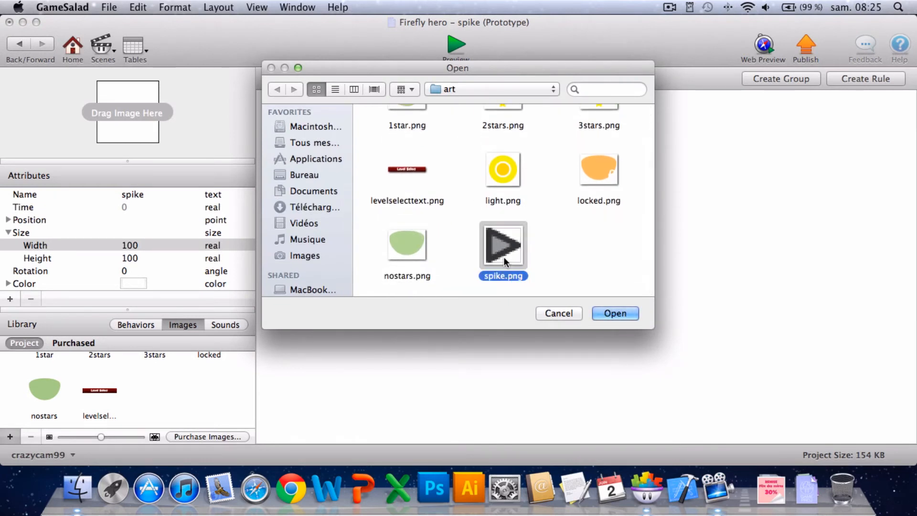
{"action": "double_click", "coordinate": [503, 256]}
{"action": "left_click_drag", "start_coordinate": [154, 397], "coordinate": [113, 130]}
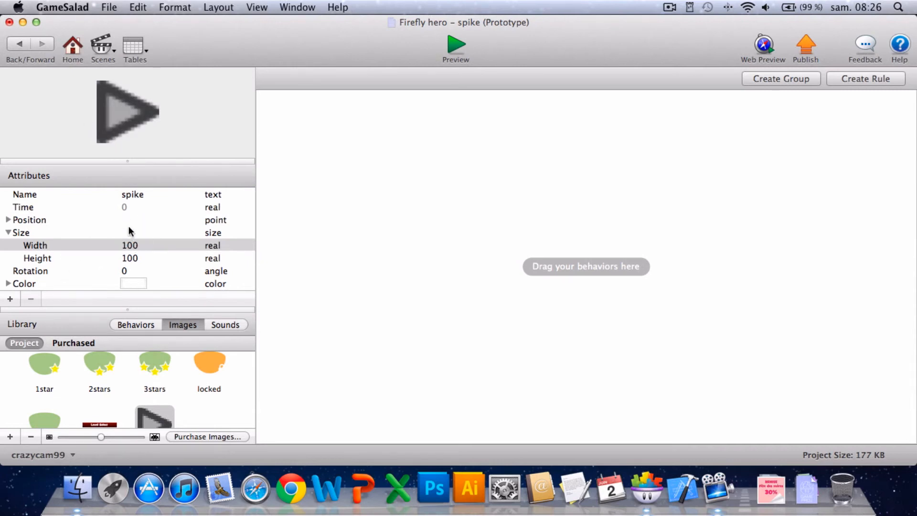
Return to the level 1 scene, reopen the spike actor's prototype to check it, and go back to the scene.
{"action": "left_click", "coordinate": [25, 46]}
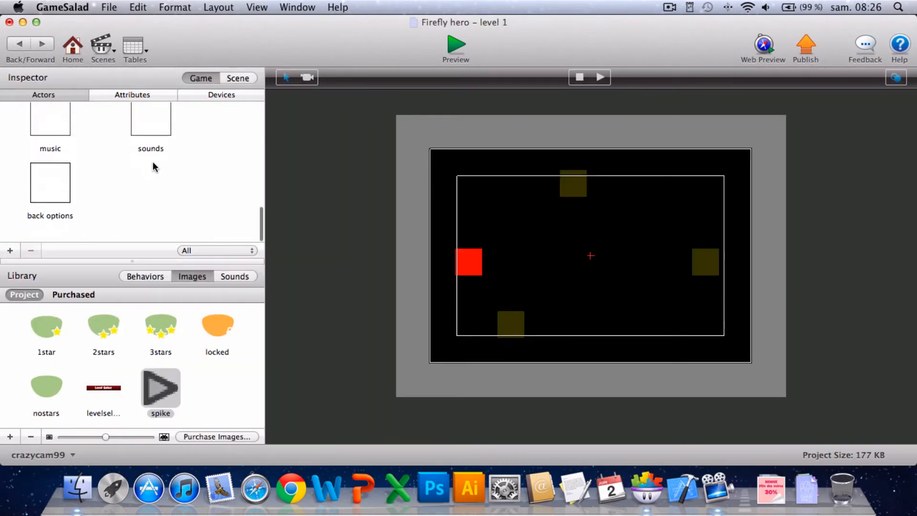
{"action": "scroll", "coordinate": [137, 143], "scroll_direction": "up", "scroll_amount": 5}
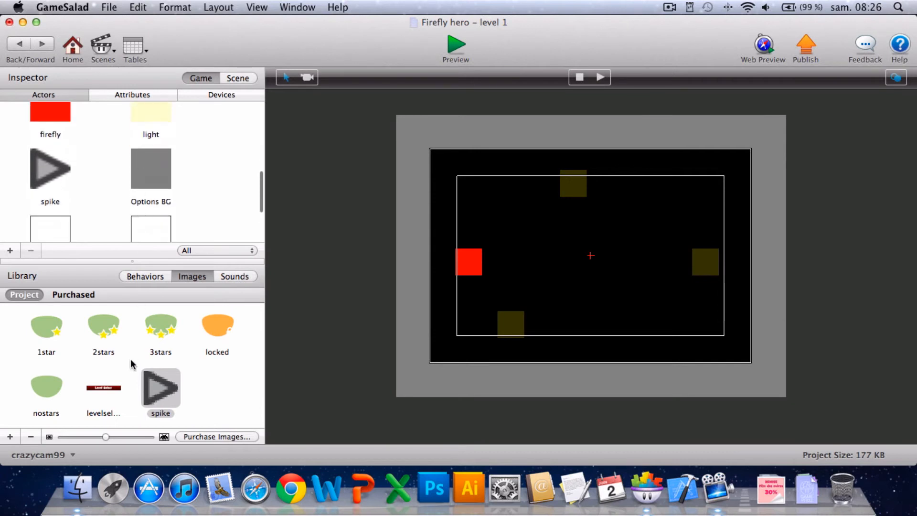
{"action": "left_click_drag", "start_coordinate": [154, 387], "coordinate": [37, 169]}
{"action": "left_click", "coordinate": [37, 170]}
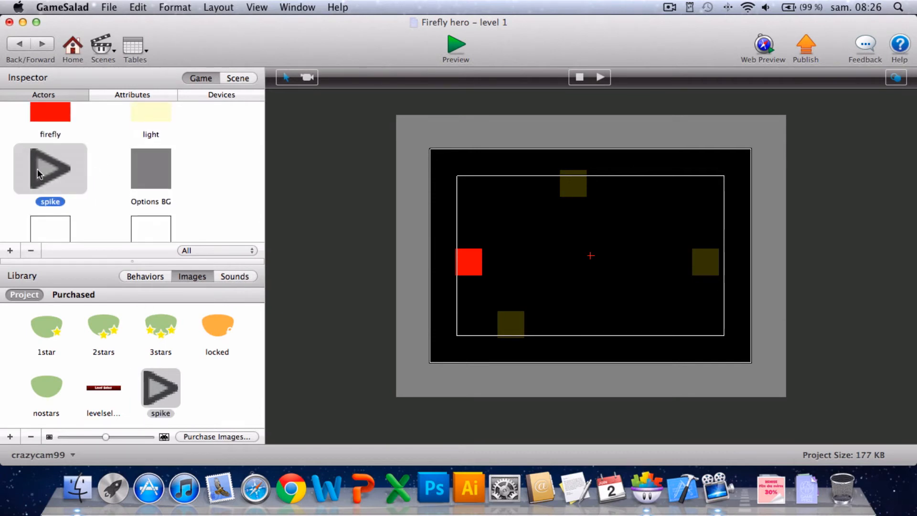
{"action": "double_click", "coordinate": [37, 168]}
{"action": "left_click", "coordinate": [27, 48]}
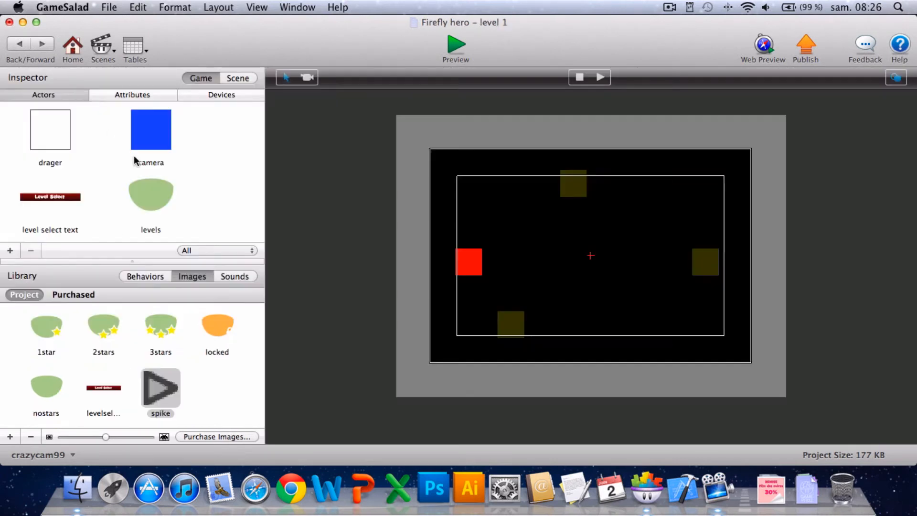
Place a spike in the level 1 scene between the firefly and the scene's centre, slightly above the firefly.
{"action": "scroll", "coordinate": [138, 167], "scroll_direction": "down", "scroll_amount": 10}
{"action": "scroll", "coordinate": [149, 174], "scroll_direction": "up", "scroll_amount": 2}
{"action": "scroll", "coordinate": [119, 182], "scroll_direction": "down", "scroll_amount": 2}
{"action": "left_click", "coordinate": [69, 193]}
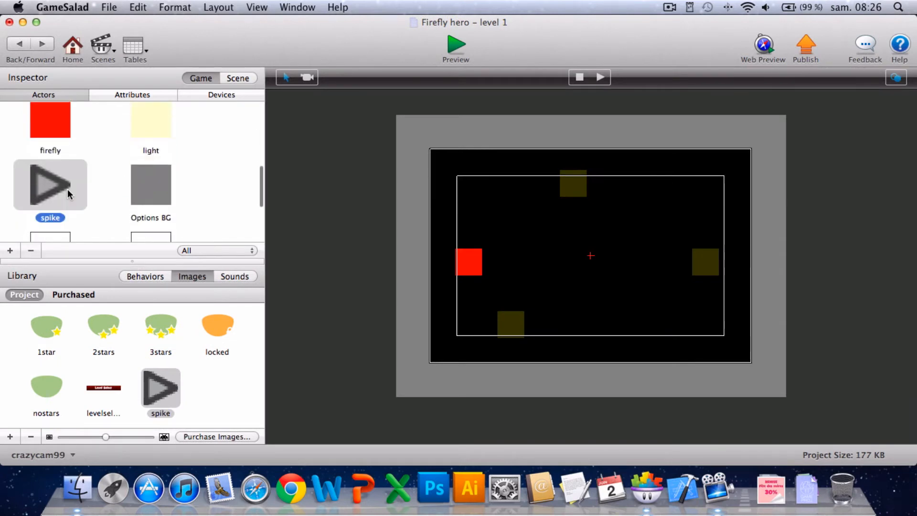
{"action": "left_click_drag", "start_coordinate": [69, 193], "coordinate": [591, 225]}
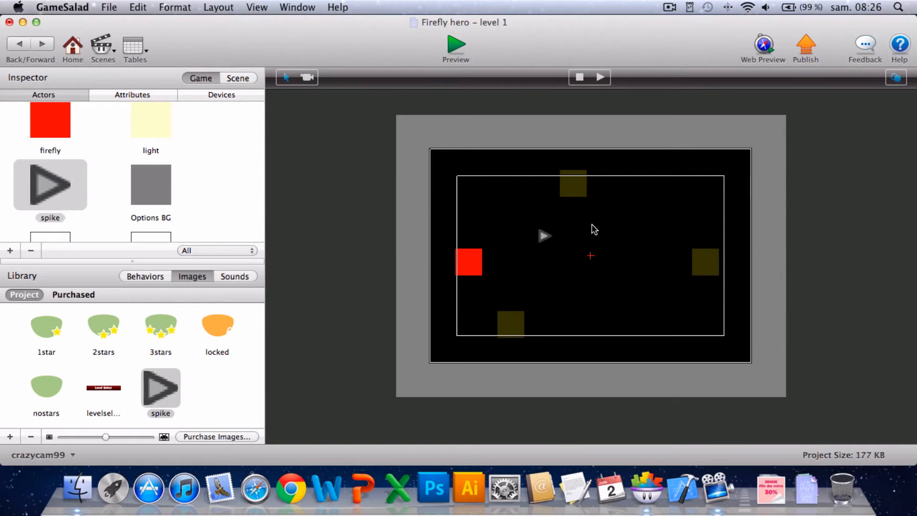
Set the placed spike's rotation to 90 and return to the level 1 scene.
{"action": "double_click", "coordinate": [545, 235]}
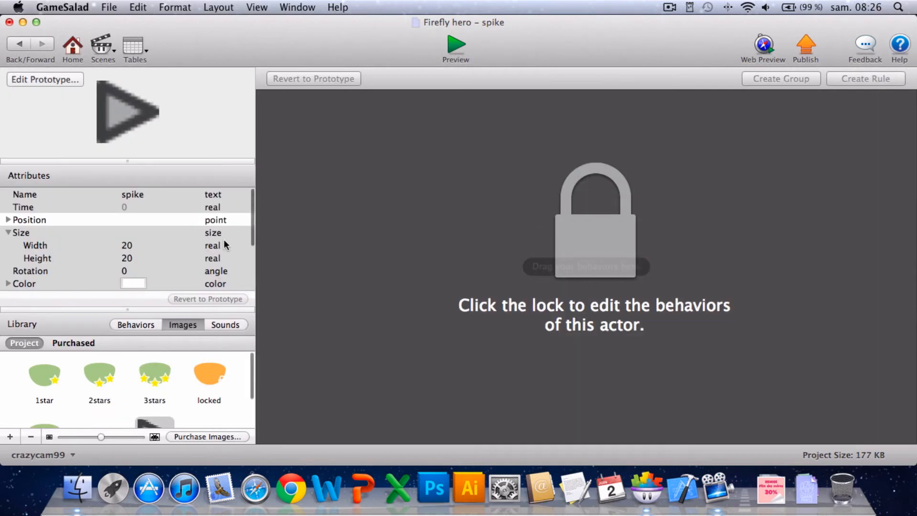
{"action": "scroll", "coordinate": [143, 257], "scroll_direction": "down", "scroll_amount": 1}
{"action": "double_click", "coordinate": [122, 257]}
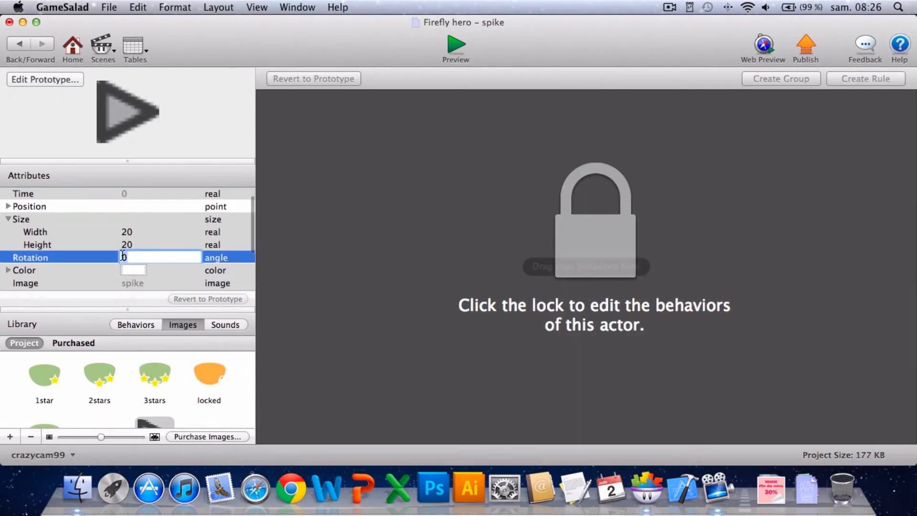
{"action": "type", "text": "90"}
{"action": "key", "text": "Return"}
{"action": "left_click", "coordinate": [19, 44]}
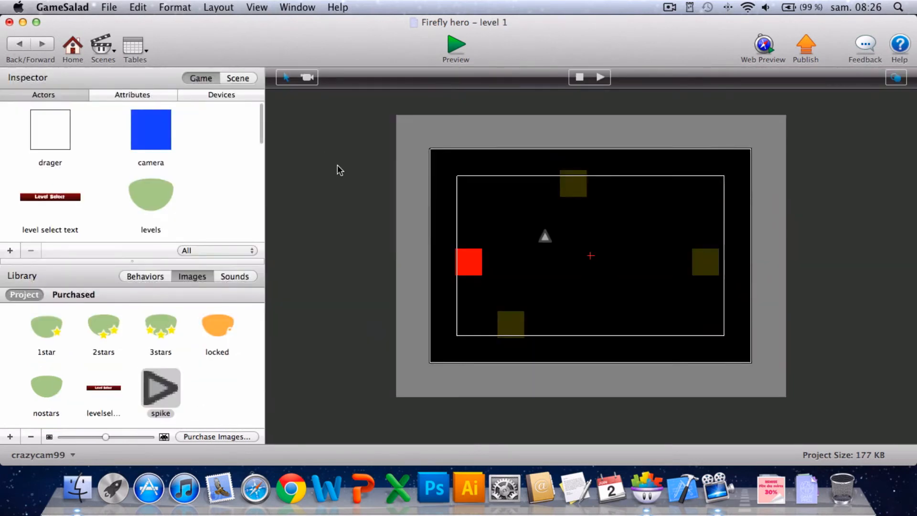
Nudge the placed spike slightly upward in the level 1 scene.
{"action": "left_click", "coordinate": [545, 236]}
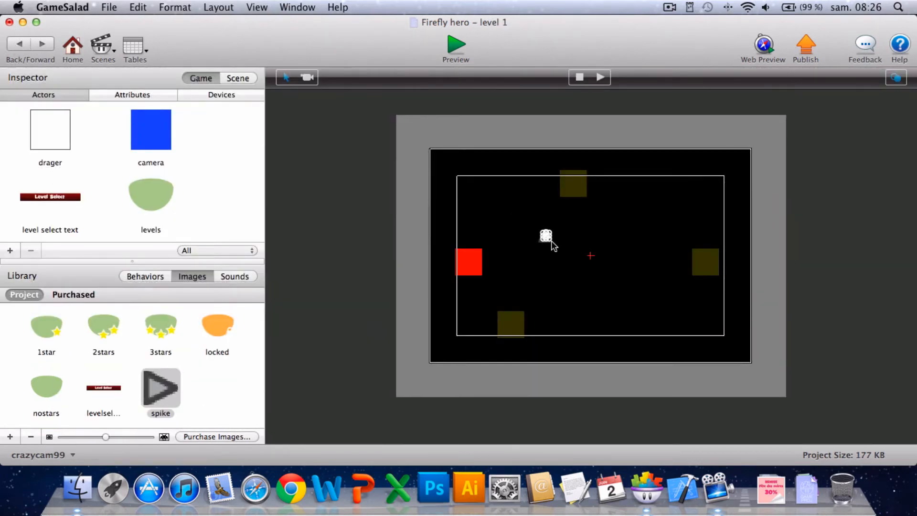
{"action": "key", "text": "Up"}
{"action": "key", "text": "Up"}
{"action": "key", "text": "Up"}
{"action": "key", "text": "Up"}
{"action": "key", "text": "Up"}
{"action": "key", "text": "Up"}
{"action": "key", "text": "Up"}
{"action": "key", "text": "Up"}
{"action": "key", "text": "Up"}
Set the first placed spike's rotation to 180 so it points toward the firefly, and return to the scene.
{"action": "double_click", "coordinate": [545, 232]}
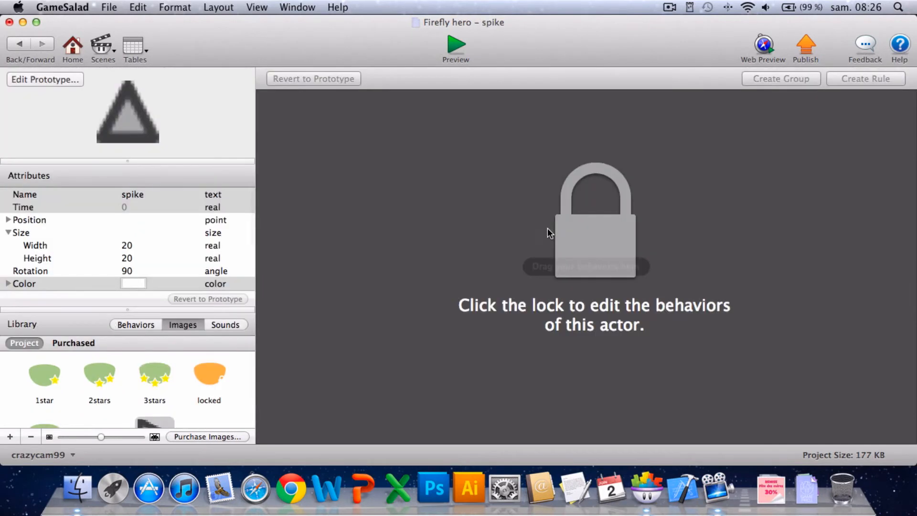
{"action": "left_click", "coordinate": [126, 270]}
{"action": "left_click", "coordinate": [126, 270]}
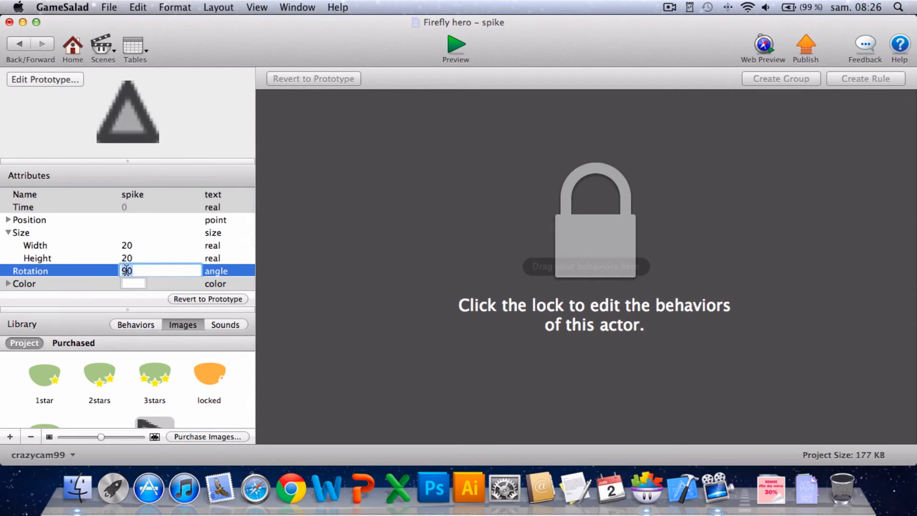
{"action": "type", "text": "180"}
{"action": "key", "text": "Return"}
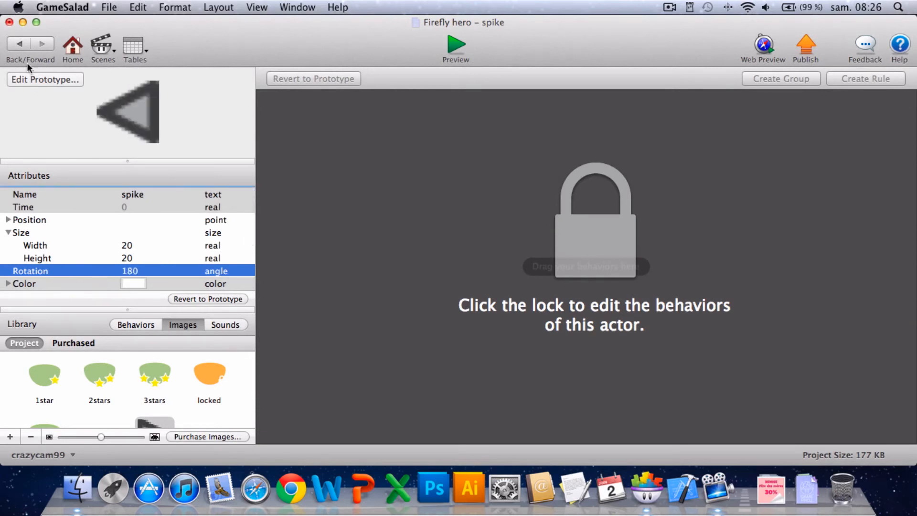
{"action": "left_click", "coordinate": [20, 47]}
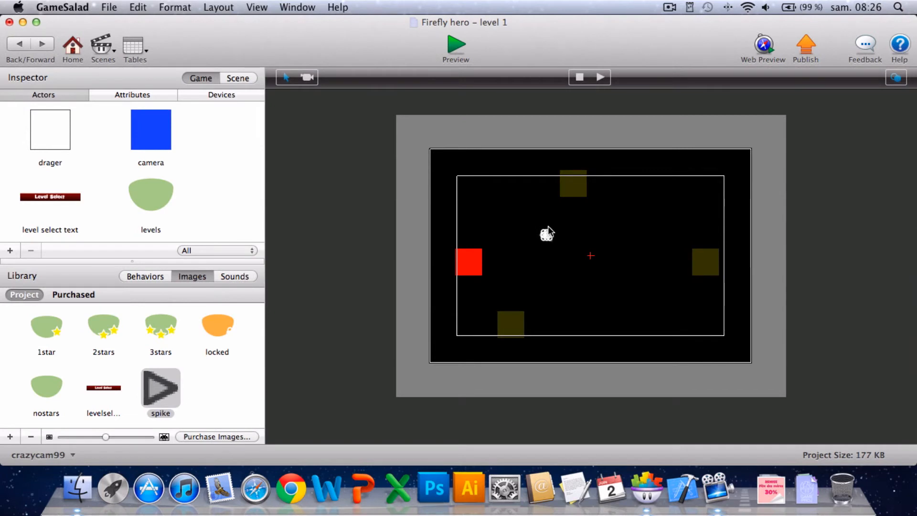
Place a second spike in the level 1 scene directly below the first one.
{"action": "scroll", "coordinate": [168, 164], "scroll_direction": "down", "scroll_amount": 5}
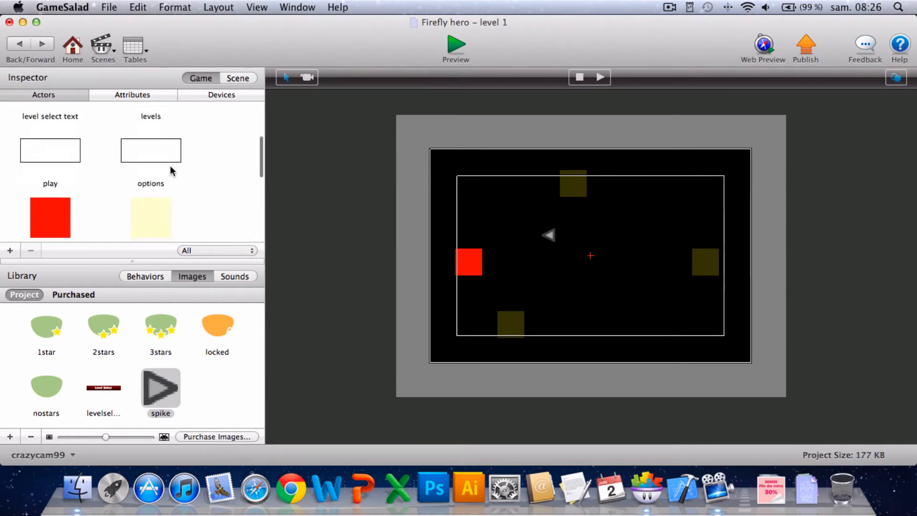
{"action": "scroll", "coordinate": [170, 171], "scroll_direction": "down", "scroll_amount": 2}
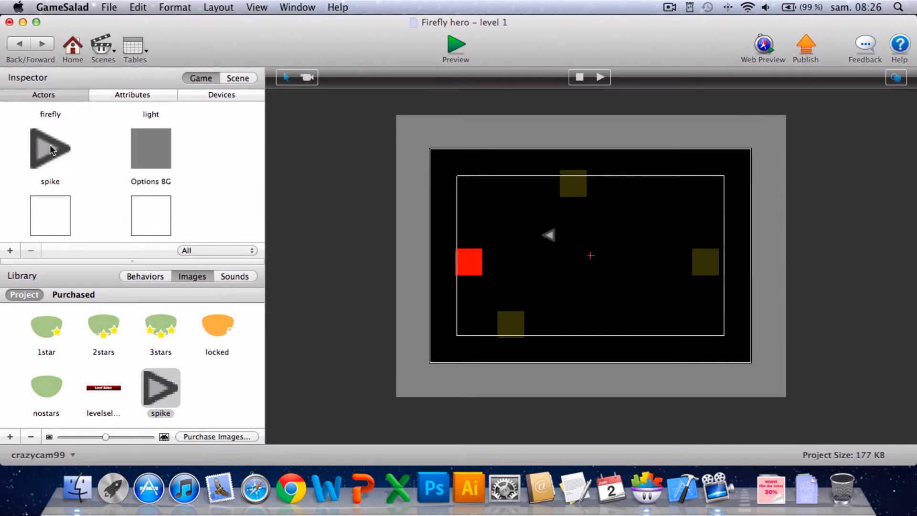
{"action": "left_click_drag", "start_coordinate": [50, 148], "coordinate": [579, 238]}
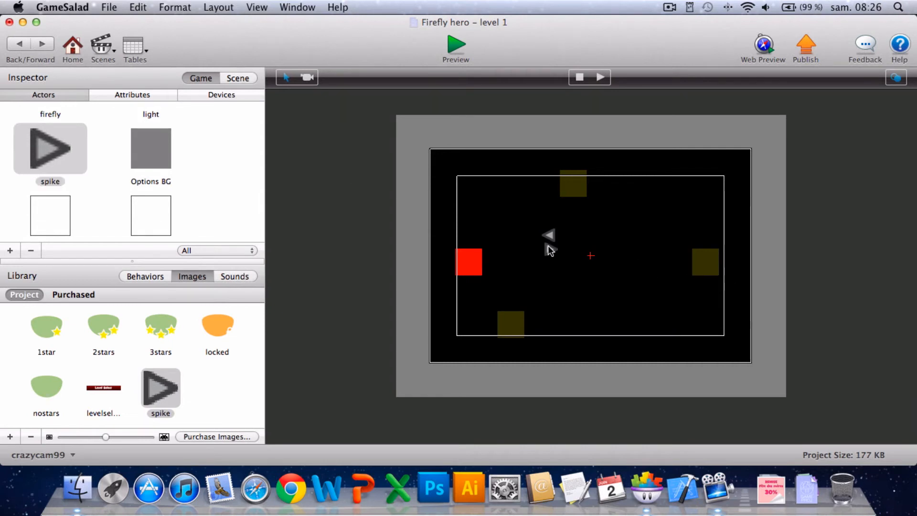
Set the second spike's rotation to 180 and return to the level 1 scene.
{"action": "double_click", "coordinate": [548, 246]}
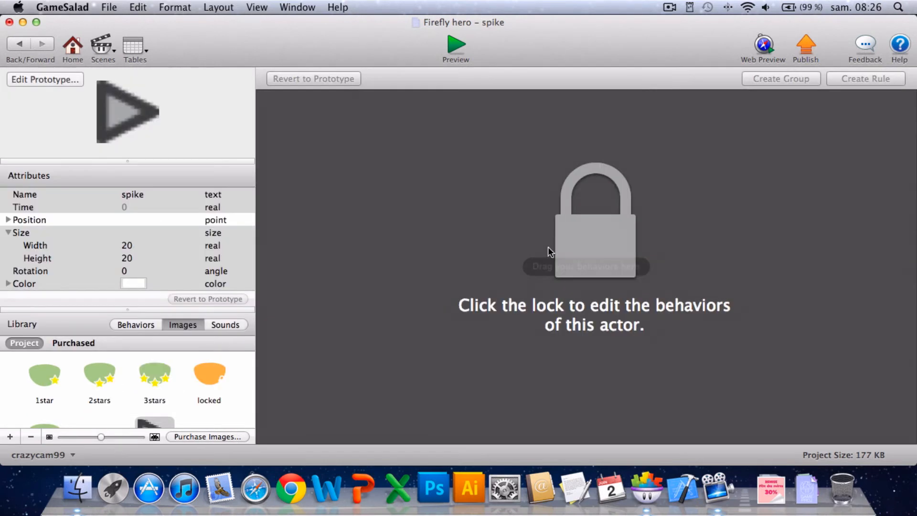
{"action": "left_click", "coordinate": [124, 270]}
{"action": "type", "text": "180"}
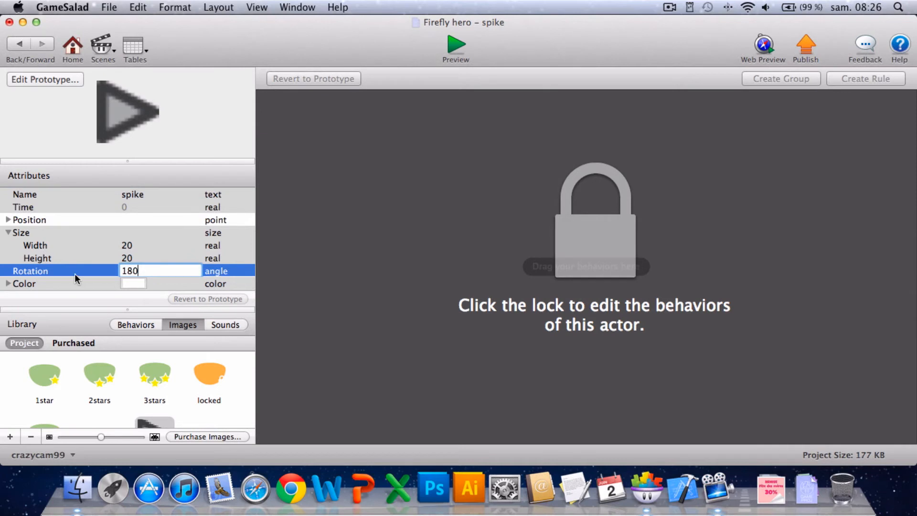
{"action": "key", "text": "Return"}
{"action": "left_click", "coordinate": [20, 44]}
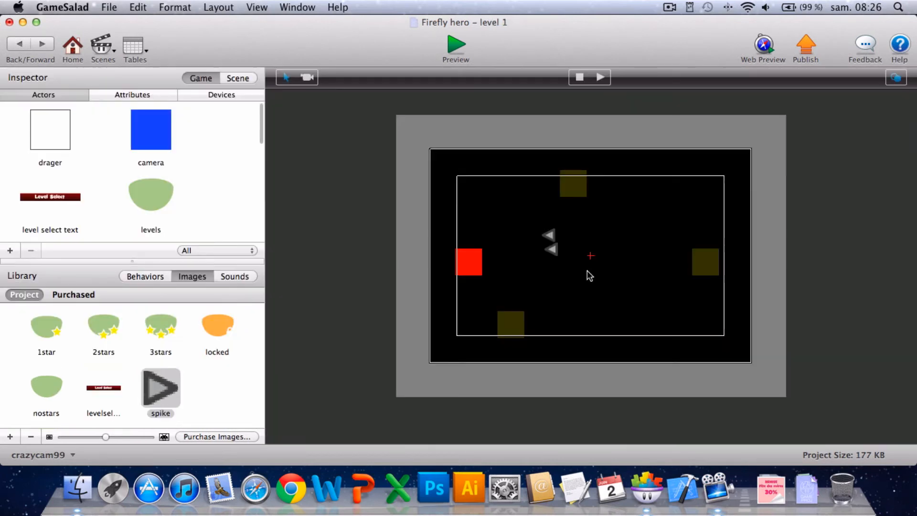
Nudge the second spike left to align it vertically with the first spike, and deselect it.
{"action": "left_click", "coordinate": [551, 251]}
{"action": "key", "text": "Left"}
{"action": "key", "text": "Left"}
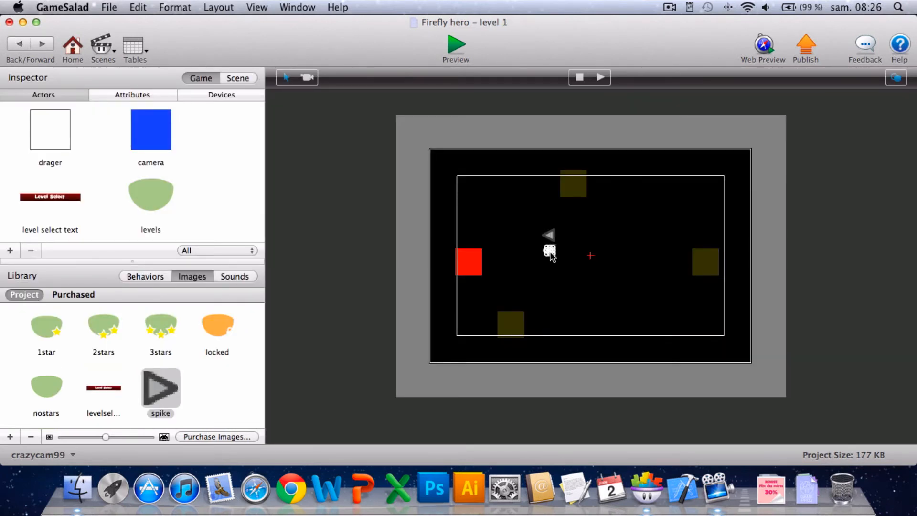
{"action": "key", "text": "Left"}
{"action": "left_click", "coordinate": [606, 247]}
Place a third spike in the level 1 scene just below the second one.
{"action": "scroll", "coordinate": [205, 183], "scroll_direction": "down", "scroll_amount": 5}
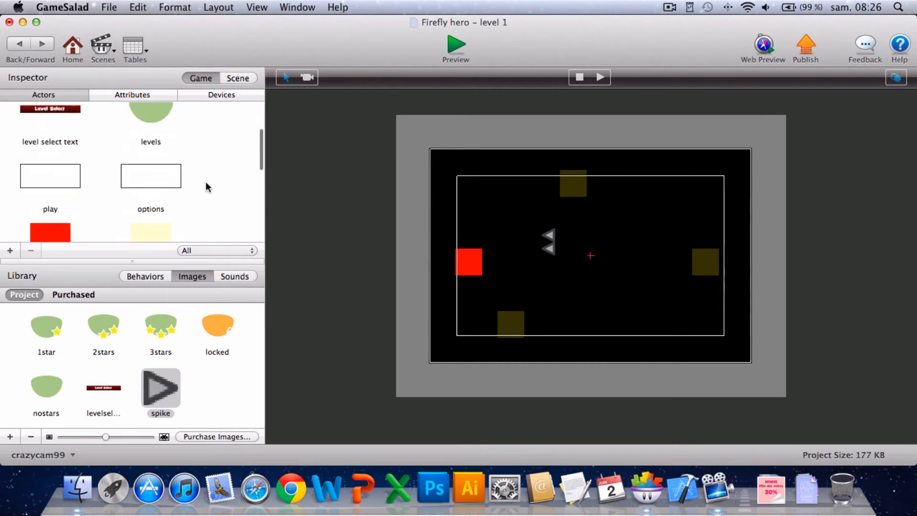
{"action": "left_click", "coordinate": [40, 182]}
{"action": "left_click_drag", "start_coordinate": [40, 183], "coordinate": [556, 268]}
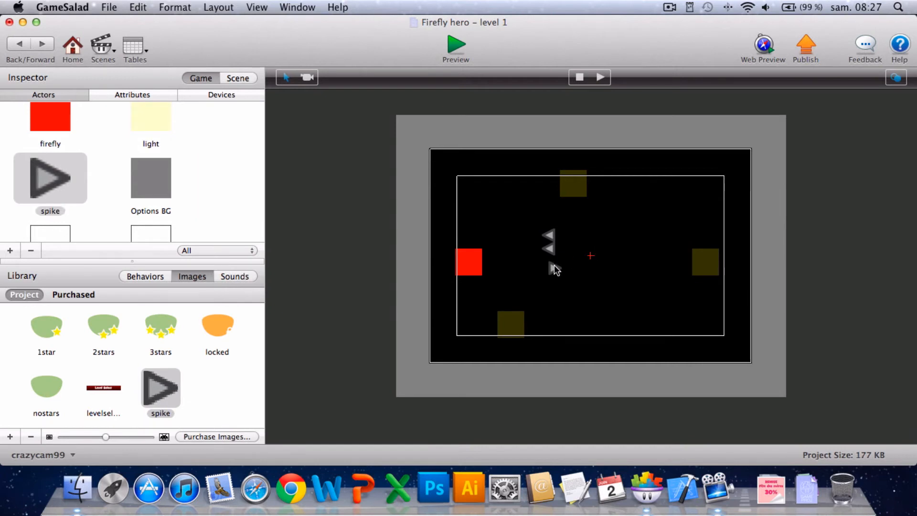
Set the third spike's rotation to 180 and return to the level 1 scene.
{"action": "double_click", "coordinate": [554, 267]}
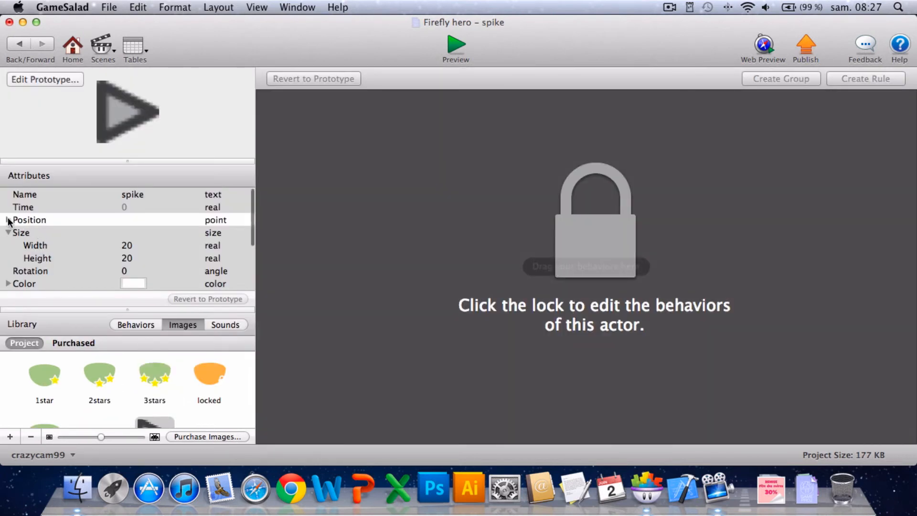
{"action": "left_click", "coordinate": [126, 274]}
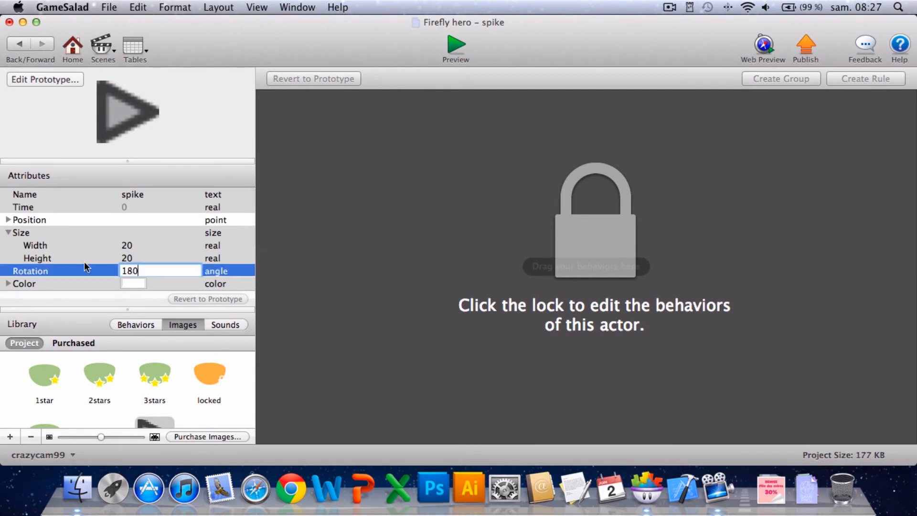
{"action": "key", "text": "Return"}
{"action": "left_click", "coordinate": [19, 43]}
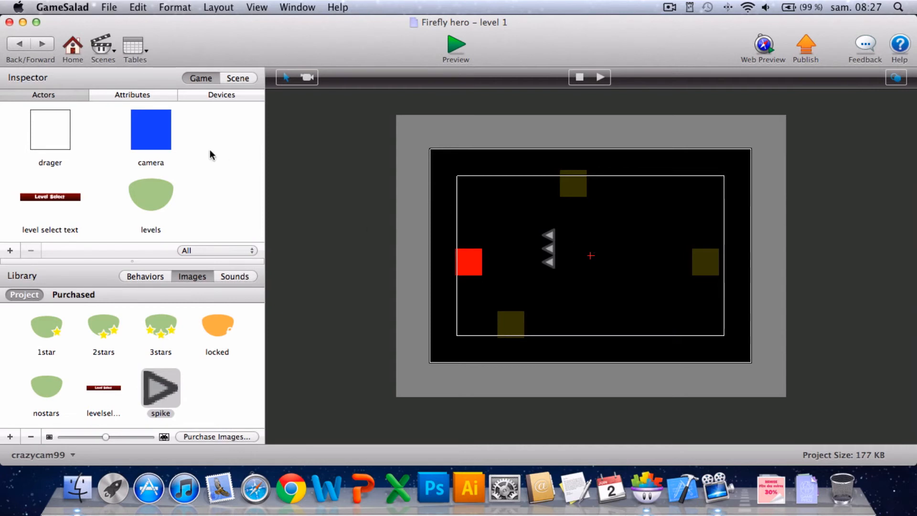
Save the project and place a fourth spike in the level 1 scene just below the third one.
{"action": "key", "text": "super+s"}
{"action": "scroll", "coordinate": [159, 197], "scroll_direction": "down", "scroll_amount": 5}
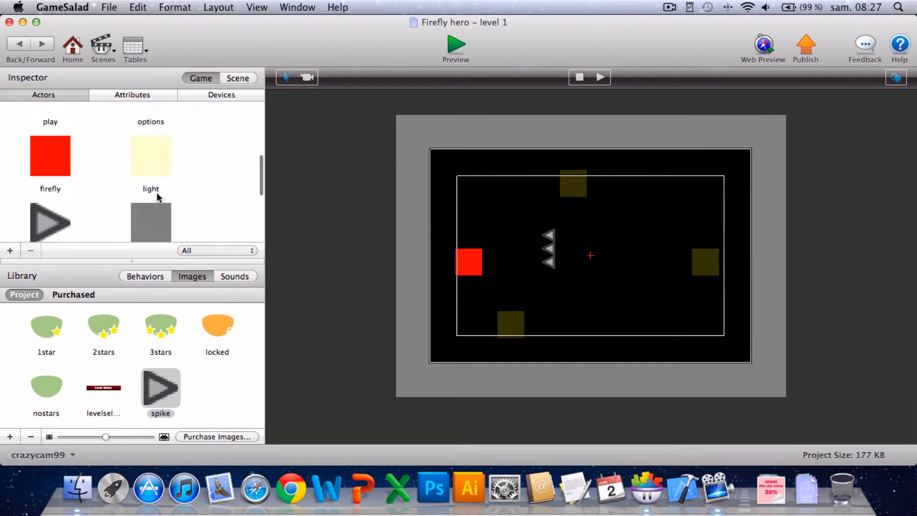
{"action": "scroll", "coordinate": [159, 197], "scroll_direction": "down", "scroll_amount": 2}
{"action": "left_click_drag", "start_coordinate": [50, 162], "coordinate": [578, 253]}
Set the fourth spike's rotation to 180 and align it with the spike column in the level 1 scene.
{"action": "double_click", "coordinate": [555, 277]}
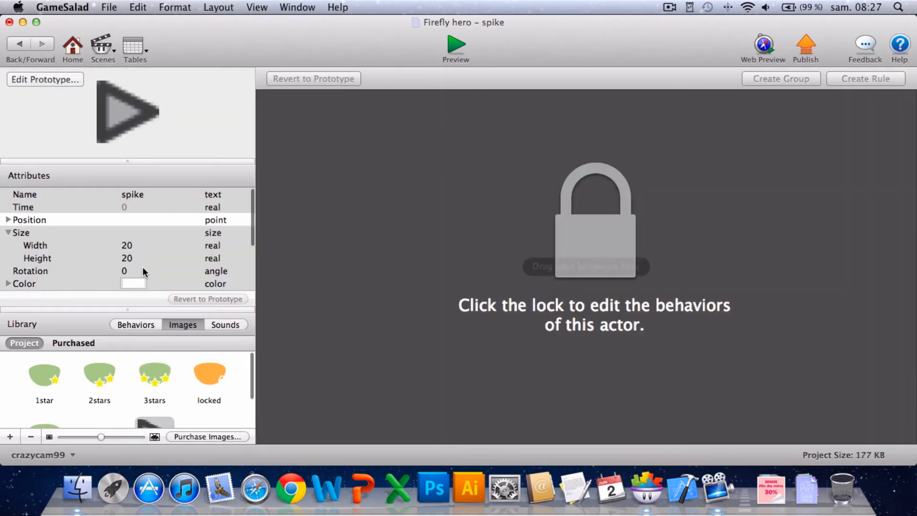
{"action": "left_click", "coordinate": [125, 271]}
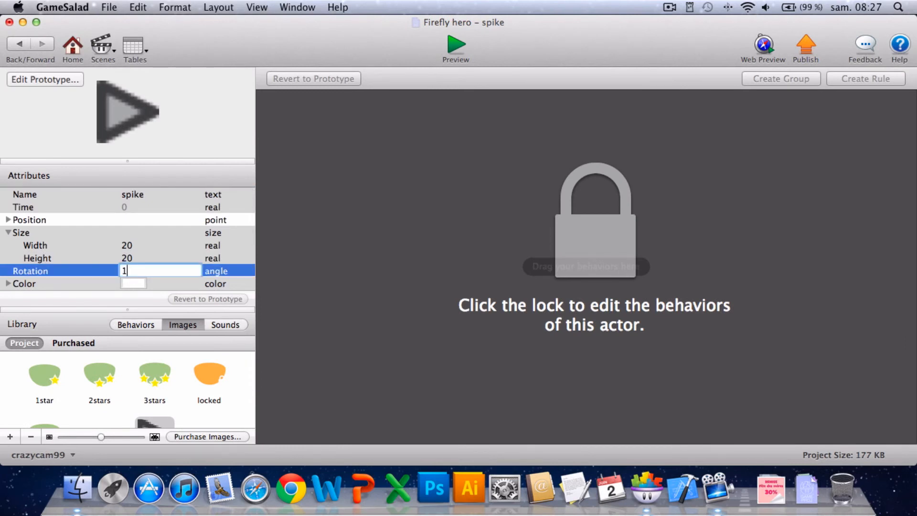
{"action": "key", "text": "Return"}
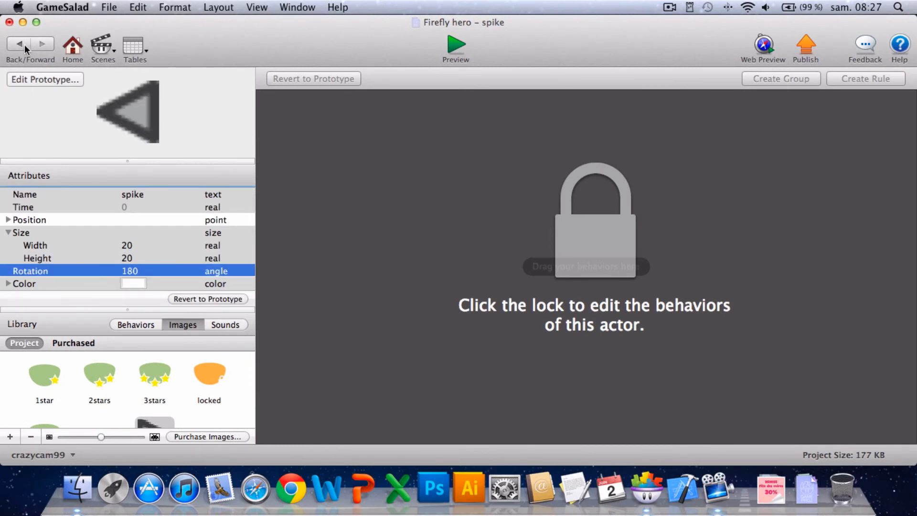
{"action": "left_click", "coordinate": [24, 44]}
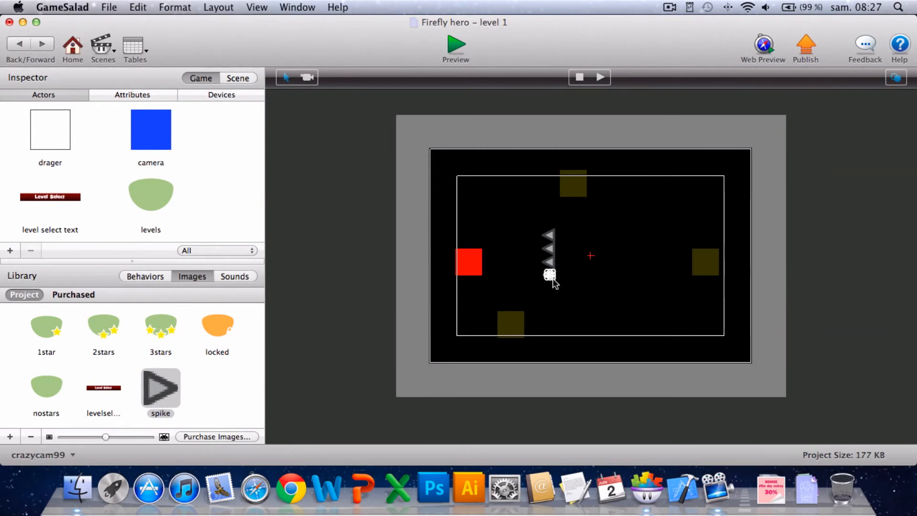
{"action": "left_click", "coordinate": [576, 277]}
{"action": "left_click", "coordinate": [550, 276]}
Add a rule to the firefly prototype that triggers when it overlaps or collides with an actor of type spike.
{"action": "scroll", "coordinate": [41, 198], "scroll_direction": "down", "scroll_amount": 5}
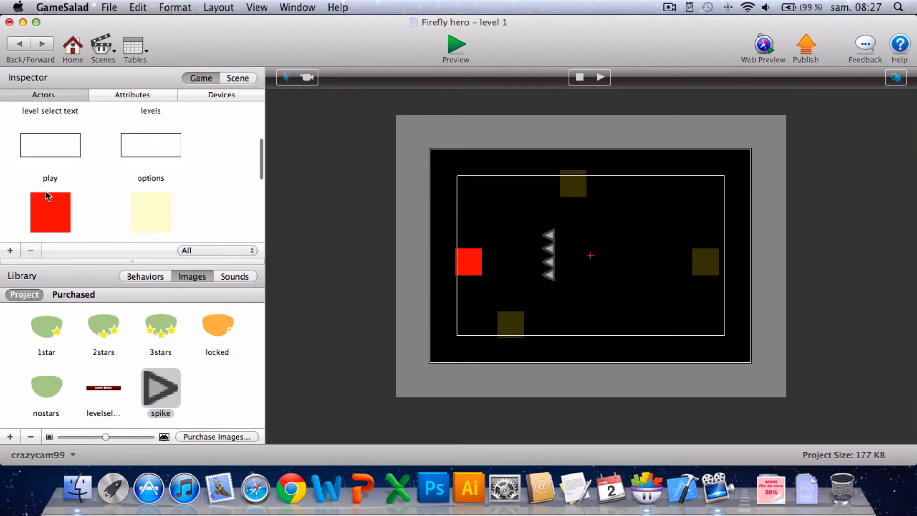
{"action": "double_click", "coordinate": [45, 194]}
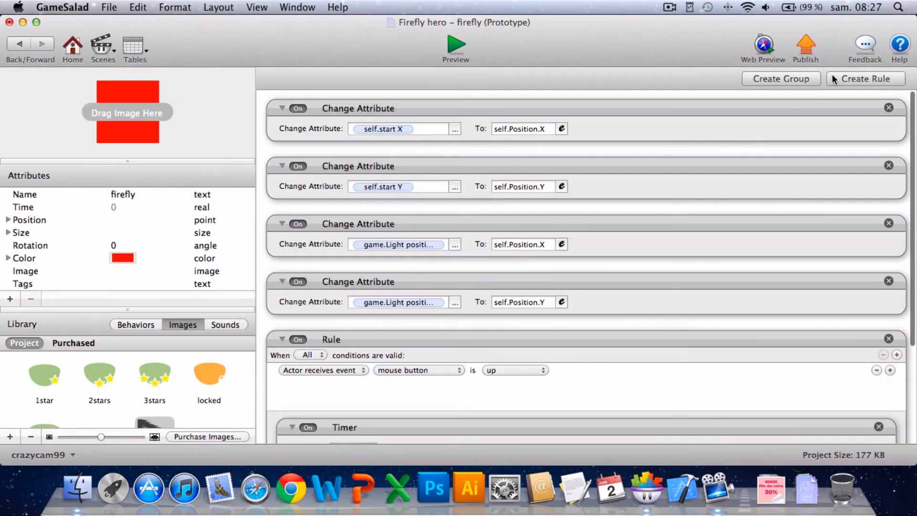
{"action": "scroll", "coordinate": [721, 170], "scroll_direction": "down", "scroll_amount": 6}
{"action": "left_click", "coordinate": [415, 313]}
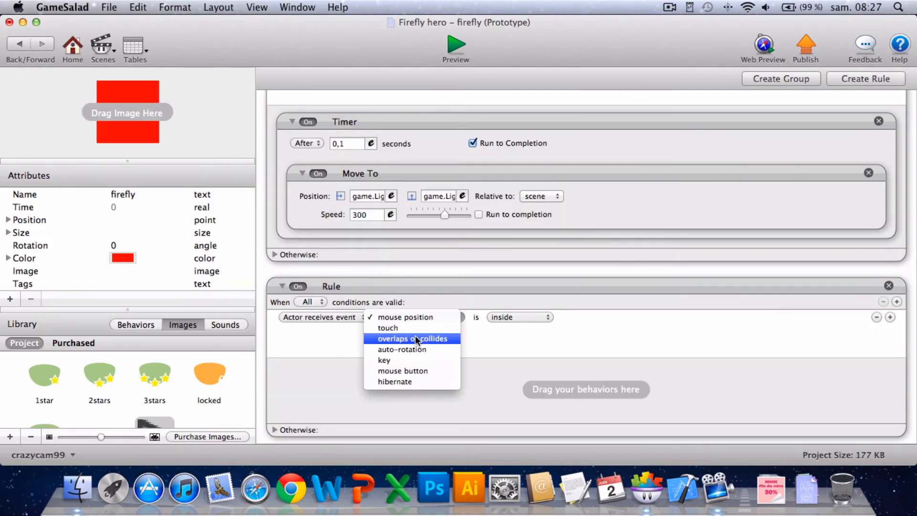
{"action": "left_click", "coordinate": [414, 335]}
{"action": "left_click", "coordinate": [583, 317]}
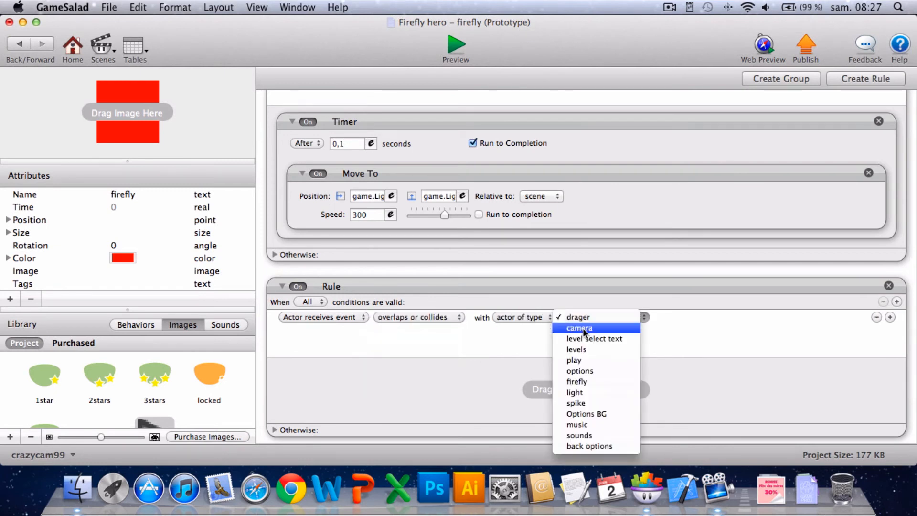
{"action": "left_click", "coordinate": [590, 403]}
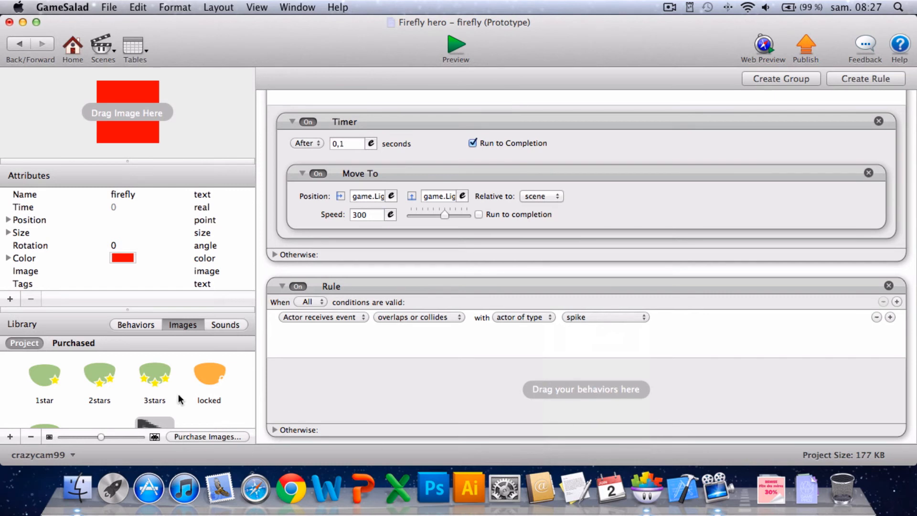
Add a Change Attribute behavior to the spike collision rule and target the firefly's self.Position.X.
{"action": "left_click", "coordinate": [135, 324]}
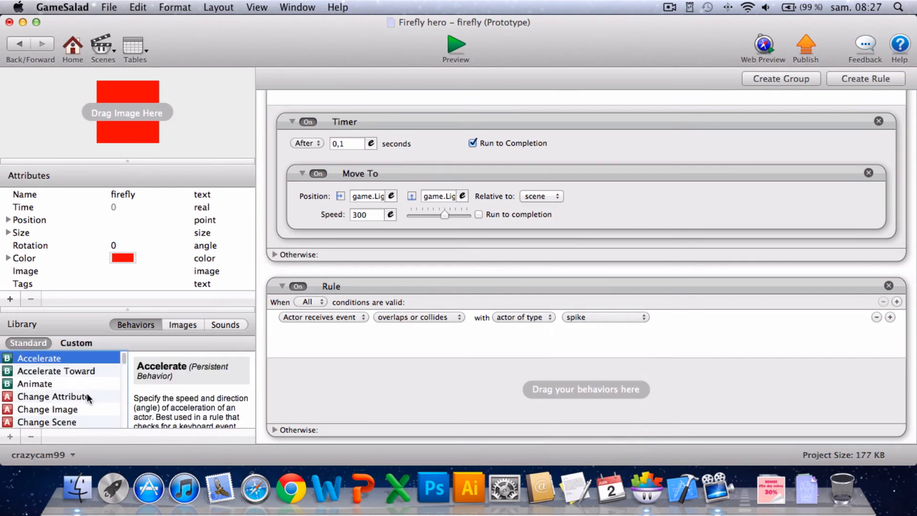
{"action": "left_click_drag", "start_coordinate": [86, 395], "coordinate": [465, 400]}
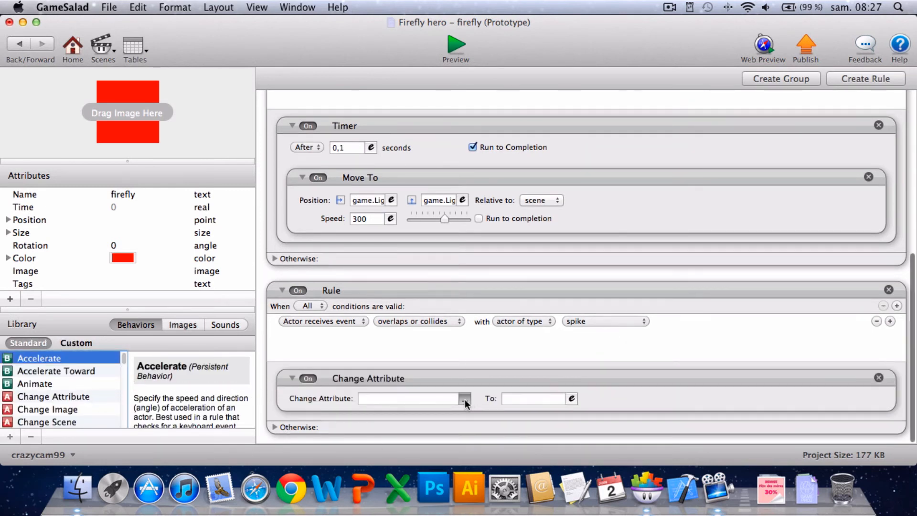
{"action": "left_click", "coordinate": [465, 399]}
{"action": "left_click", "coordinate": [474, 406]}
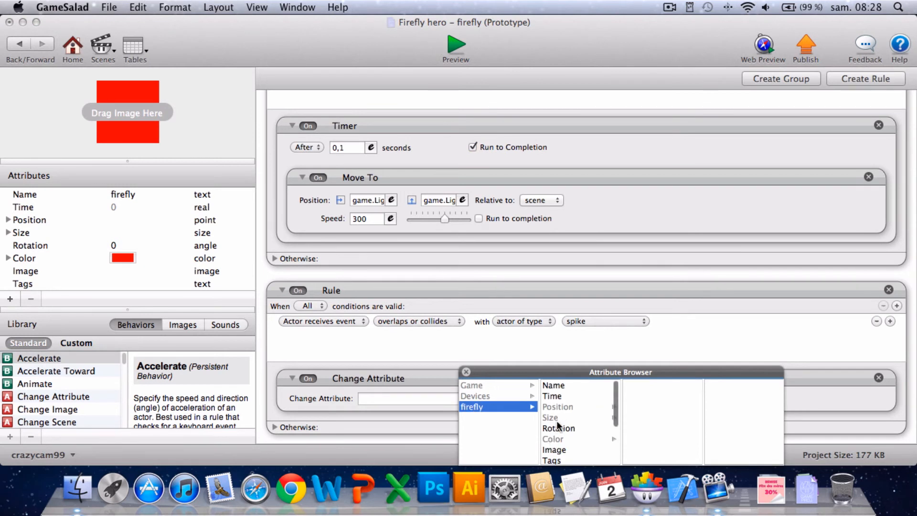
{"action": "left_click", "coordinate": [566, 406]}
{"action": "double_click", "coordinate": [640, 383]}
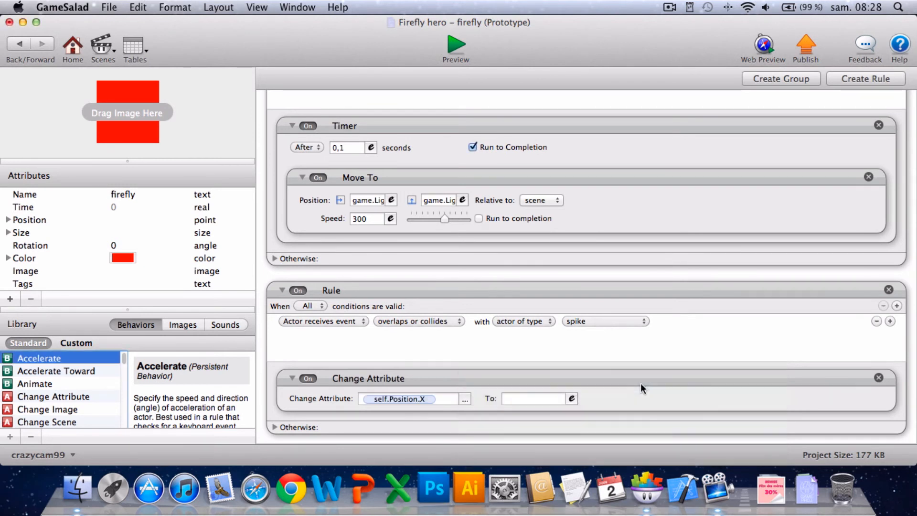
Set the new value of the Position.X change to the expression self.start X.
{"action": "left_click", "coordinate": [572, 398]}
{"action": "left_click", "coordinate": [511, 418]}
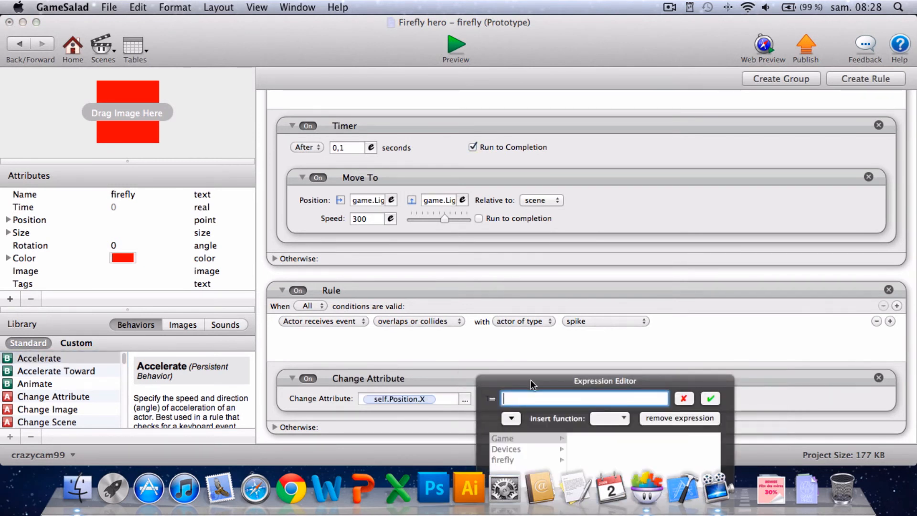
{"action": "left_click_drag", "start_coordinate": [531, 379], "coordinate": [521, 205]}
{"action": "left_click", "coordinate": [514, 285]}
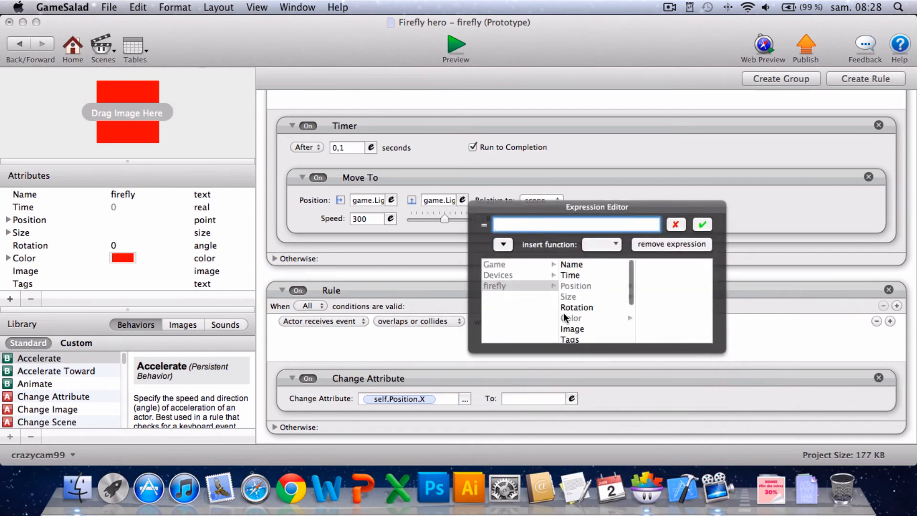
{"action": "scroll", "coordinate": [563, 312], "scroll_direction": "down", "scroll_amount": 3}
{"action": "left_click", "coordinate": [574, 304]}
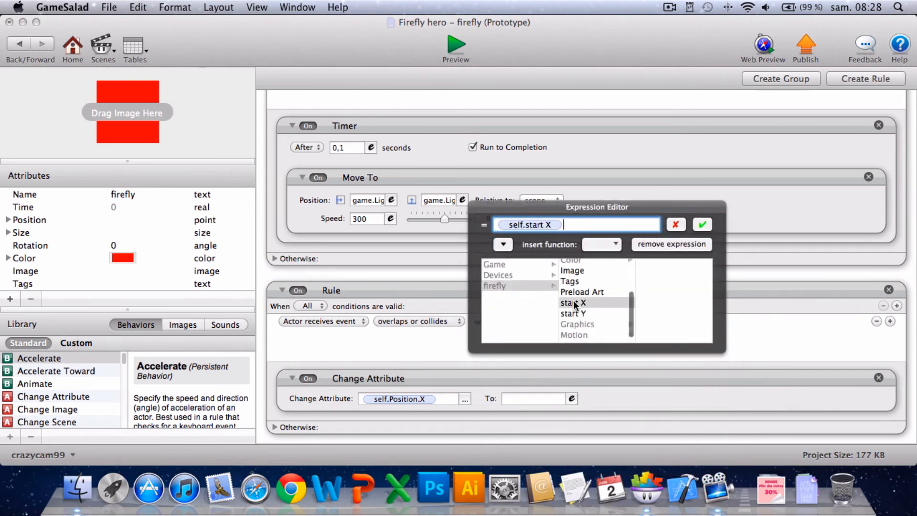
{"action": "left_click", "coordinate": [700, 224]}
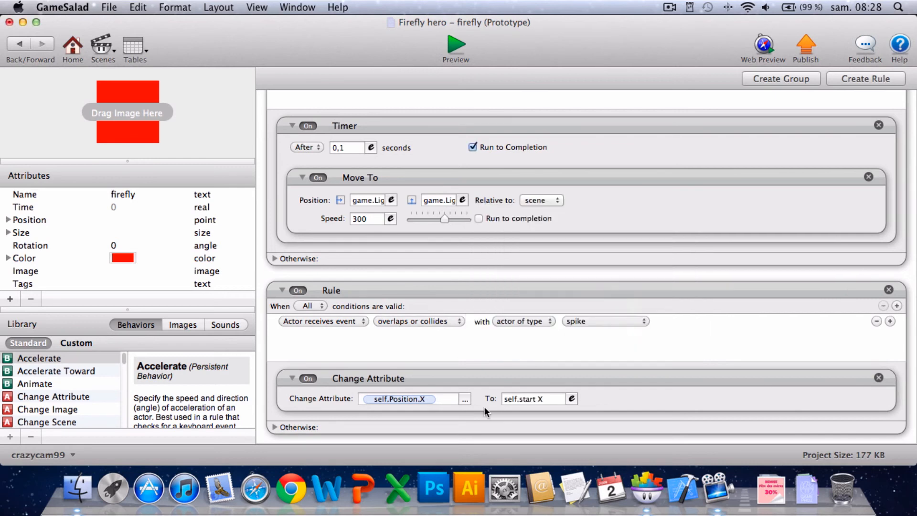
Add a second Change Attribute behavior to the spike collision rule, targeting the firefly's self.Position.Y.
{"action": "left_click_drag", "start_coordinate": [62, 397], "coordinate": [336, 377]}
{"action": "scroll", "coordinate": [481, 385], "scroll_direction": "down", "scroll_amount": 3}
{"action": "left_click", "coordinate": [465, 340]}
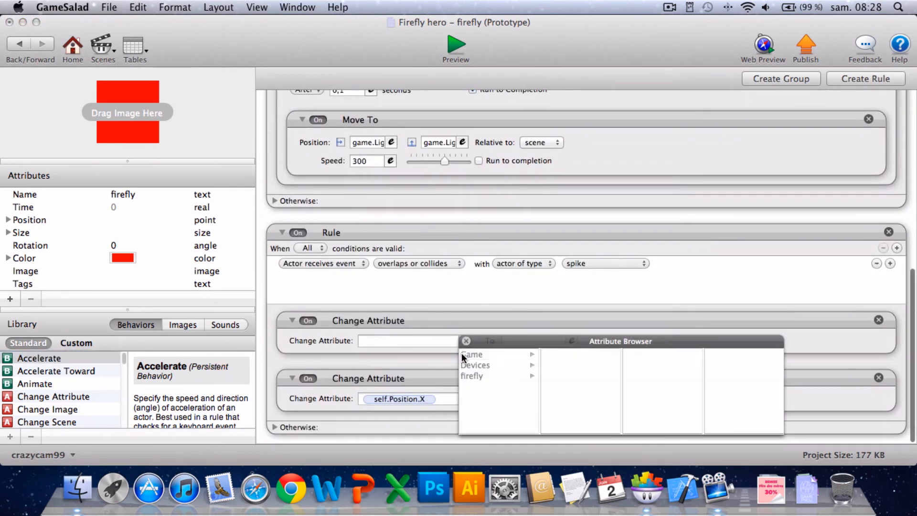
{"action": "left_click", "coordinate": [473, 376]}
{"action": "left_click", "coordinate": [567, 376]}
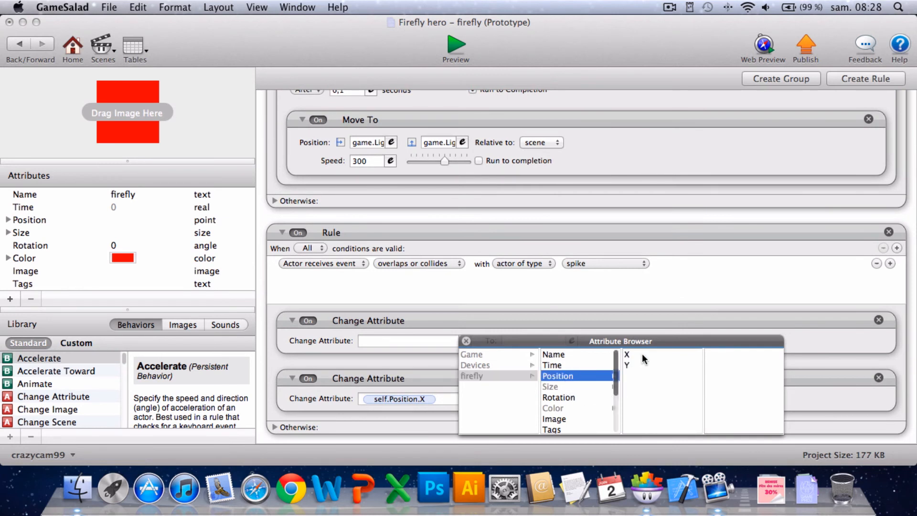
{"action": "left_click", "coordinate": [641, 354]}
{"action": "left_click", "coordinate": [470, 342]}
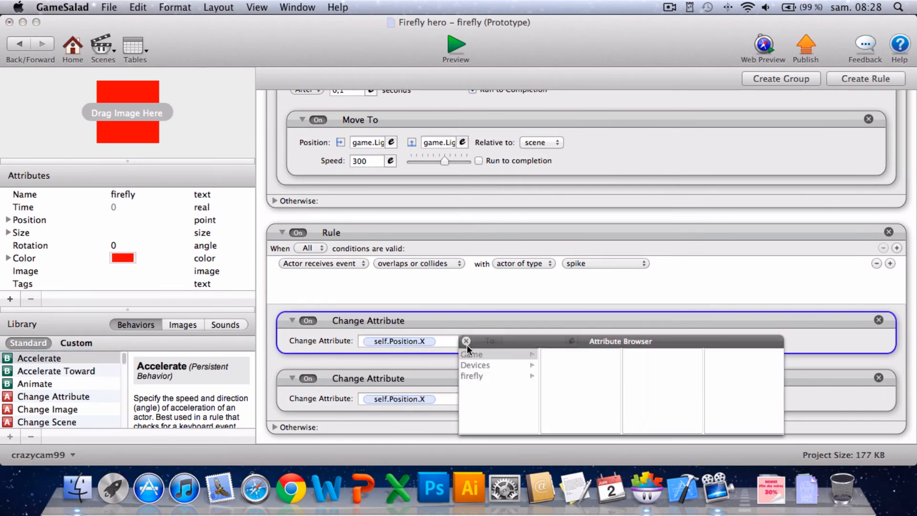
{"action": "left_click", "coordinate": [475, 376]}
{"action": "left_click", "coordinate": [556, 376]}
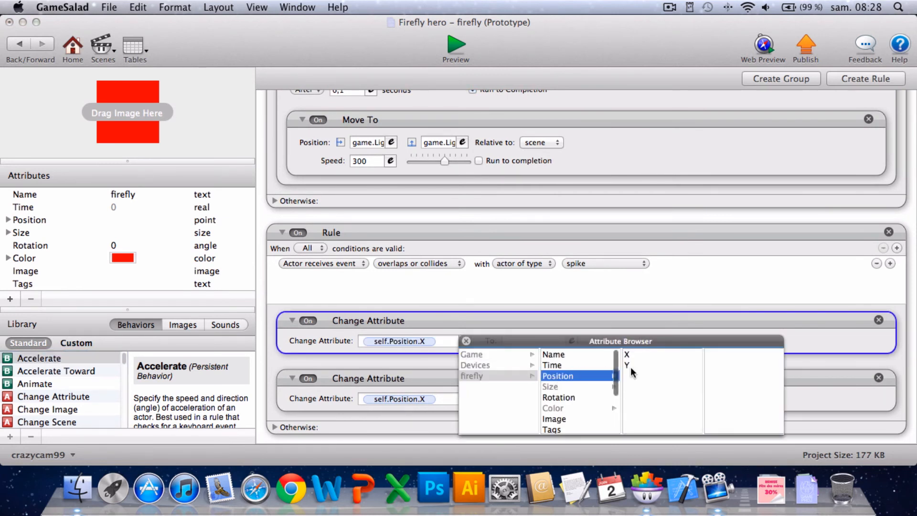
{"action": "left_click", "coordinate": [639, 365]}
Set the new value of the Position.Y change to the expression self.start Y.
{"action": "left_click", "coordinate": [572, 341]}
{"action": "left_click", "coordinate": [512, 360]}
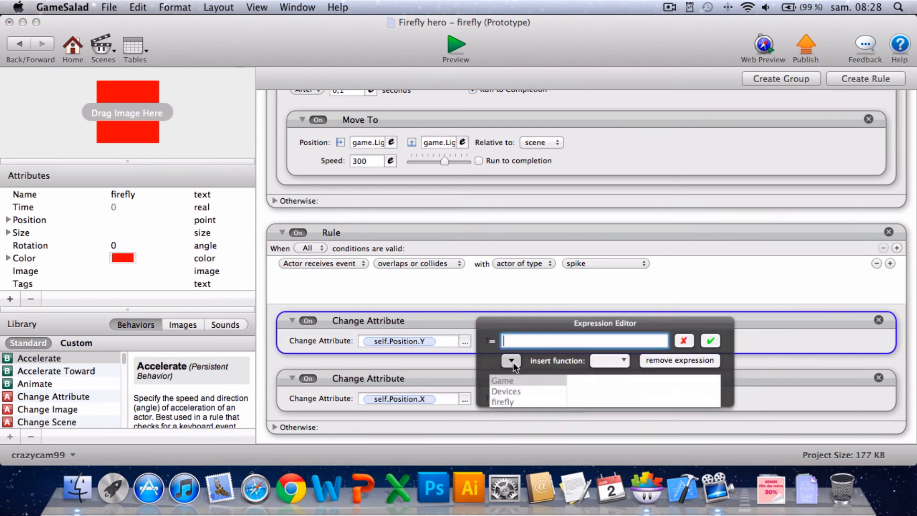
{"action": "left_click", "coordinate": [504, 402]}
{"action": "scroll", "coordinate": [596, 412], "scroll_direction": "down", "scroll_amount": 3}
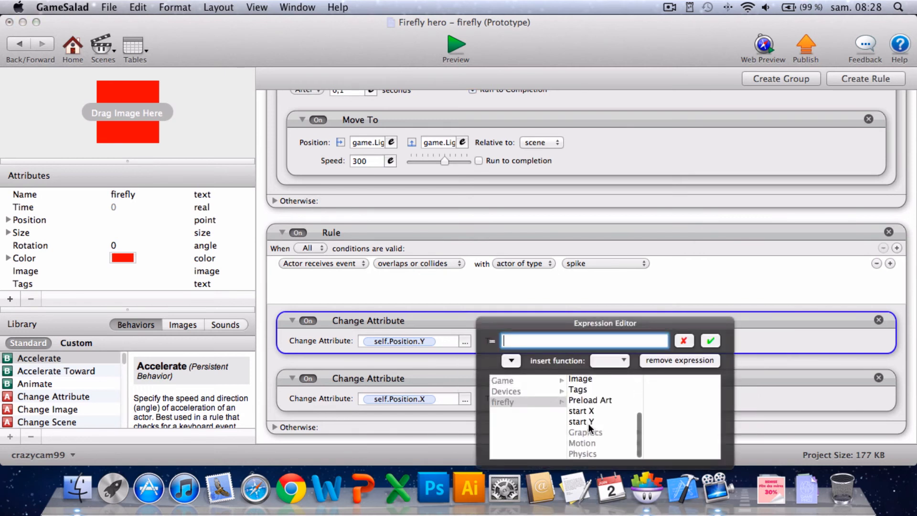
{"action": "left_click", "coordinate": [581, 422]}
{"action": "left_click", "coordinate": [710, 341]}
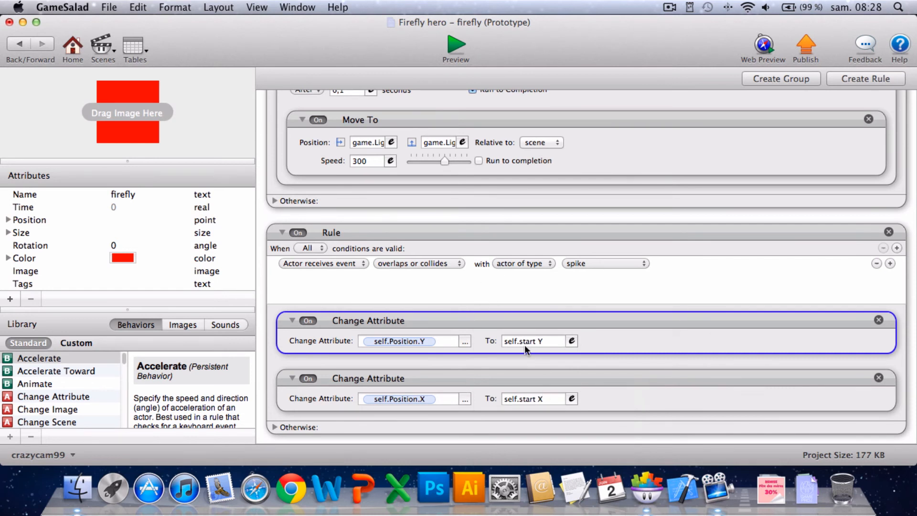
Preview level 1 and test the spike collision by sending the firefly to the upper light, restarting the preview once.
{"action": "left_click", "coordinate": [458, 53]}
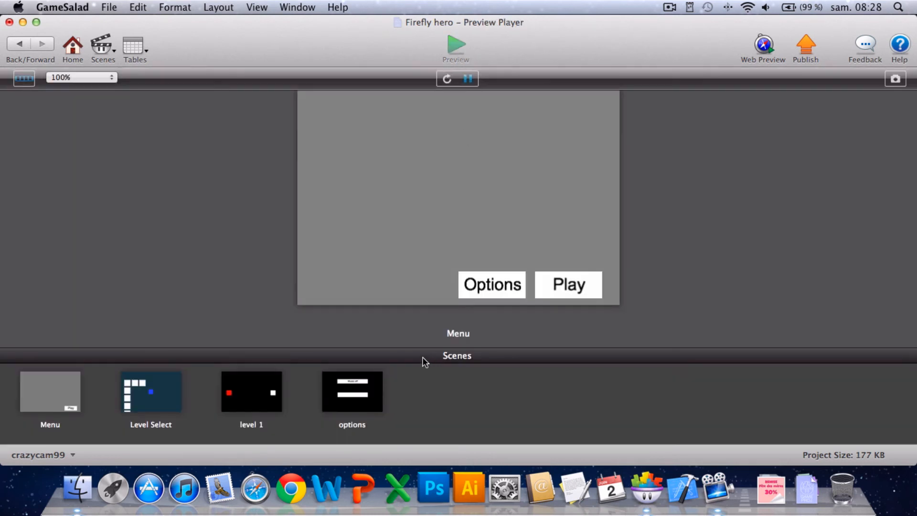
{"action": "left_click", "coordinate": [248, 399]}
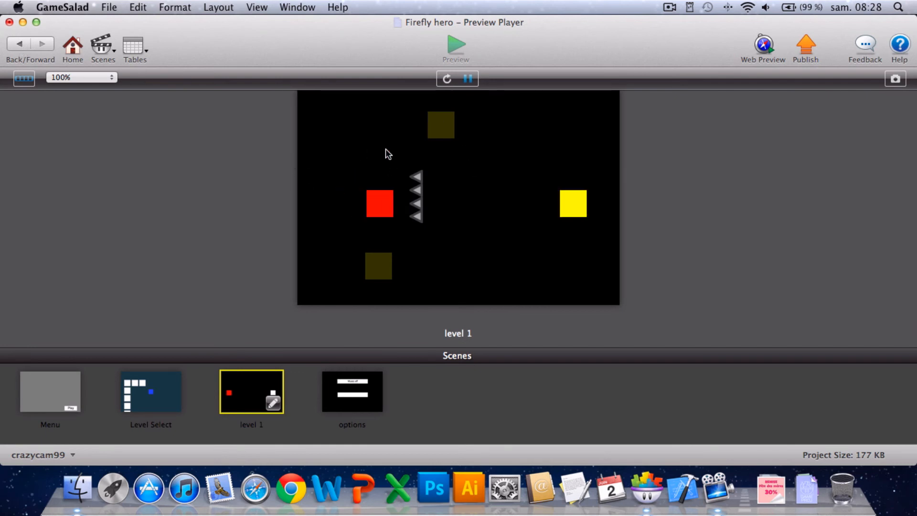
{"action": "left_click", "coordinate": [438, 123]}
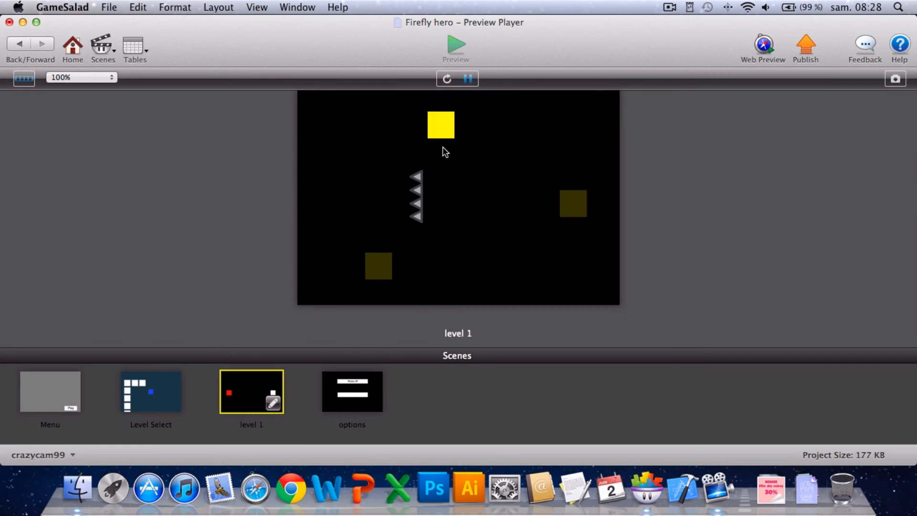
{"action": "left_click", "coordinate": [447, 78]}
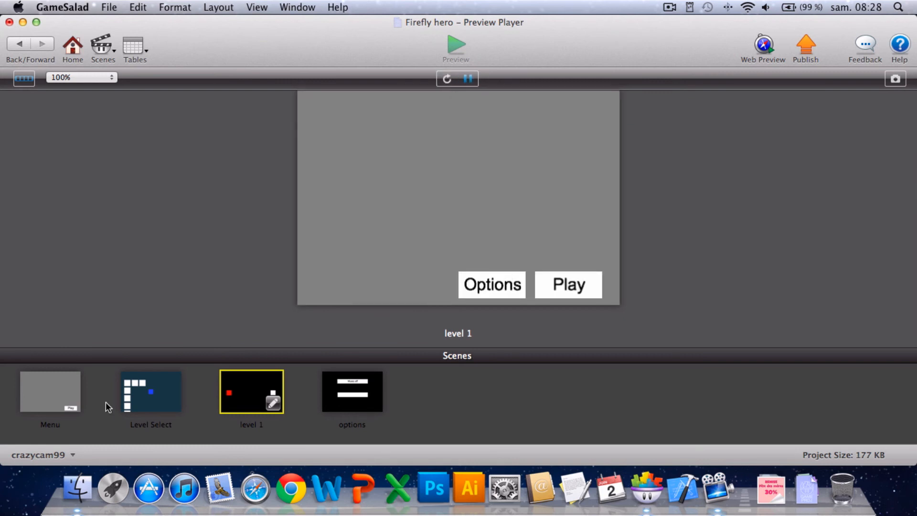
{"action": "left_click", "coordinate": [225, 373]}
{"action": "left_click", "coordinate": [436, 135]}
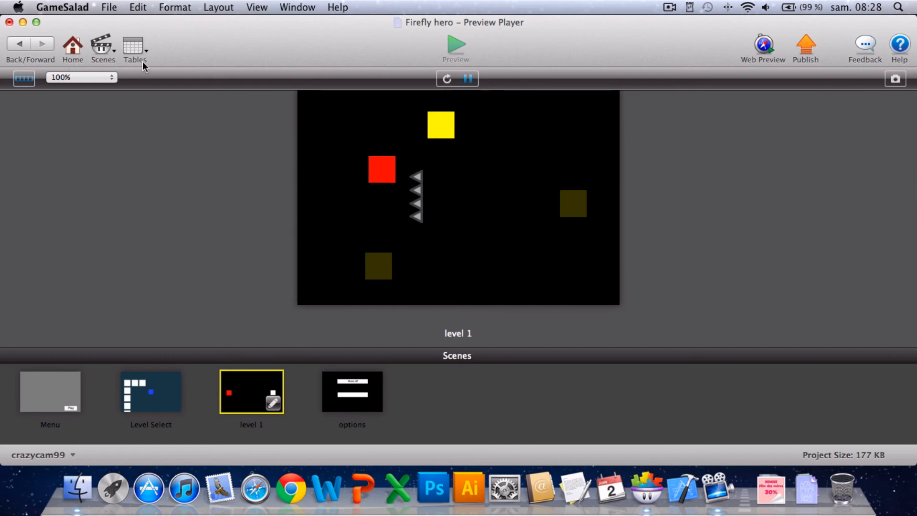
Return to the level 1 scene and shift the upper light left and slightly up, above the spike column.
{"action": "left_click", "coordinate": [21, 44]}
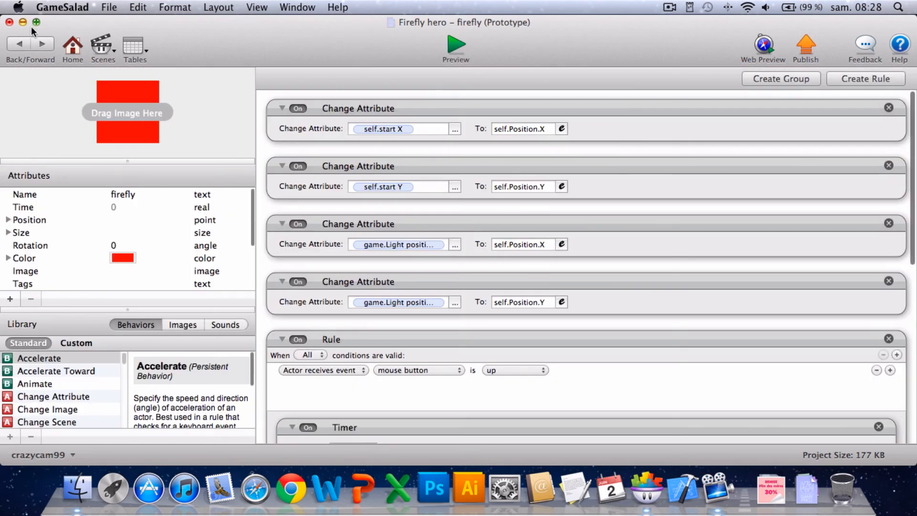
{"action": "left_click", "coordinate": [19, 43]}
{"action": "left_click", "coordinate": [564, 182]}
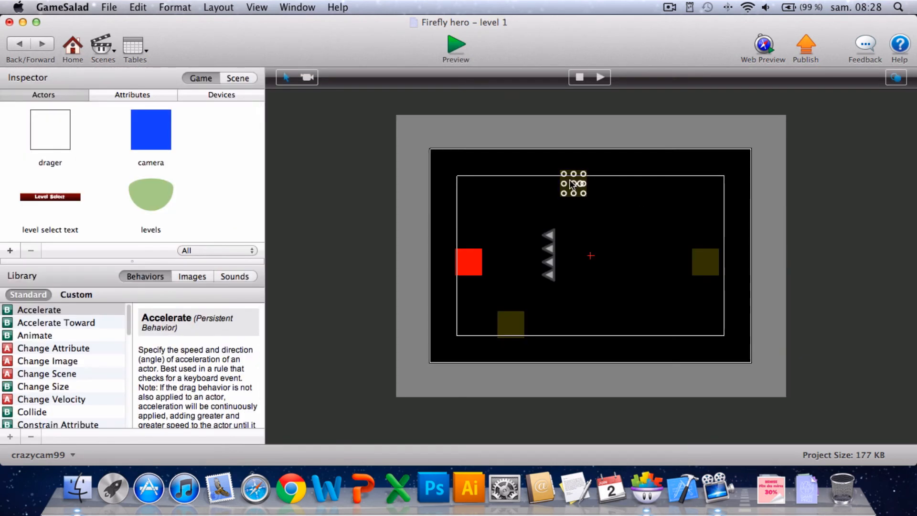
Preview level 1 again and test moving the firefly between the upper light and the far light past the spikes.
{"action": "key", "text": "super+Return"}
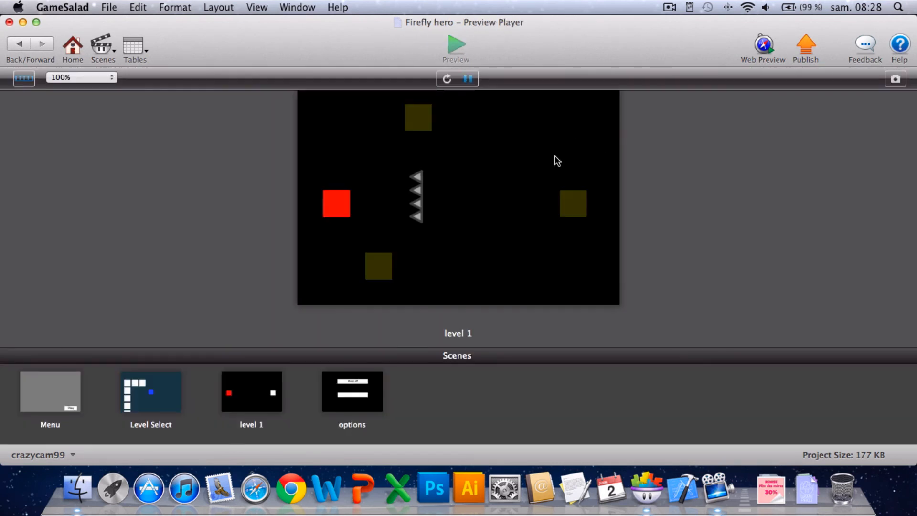
{"action": "left_click", "coordinate": [413, 122]}
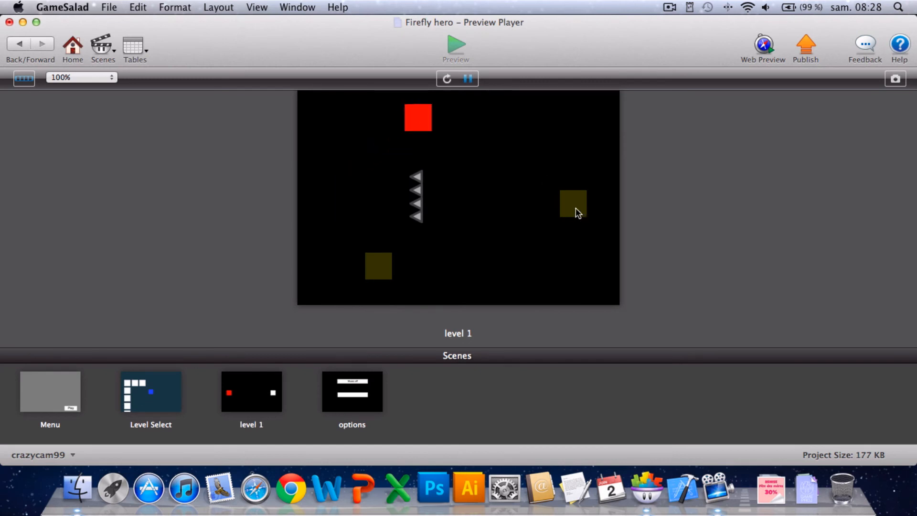
{"action": "left_click", "coordinate": [575, 208]}
{"action": "left_click", "coordinate": [417, 117]}
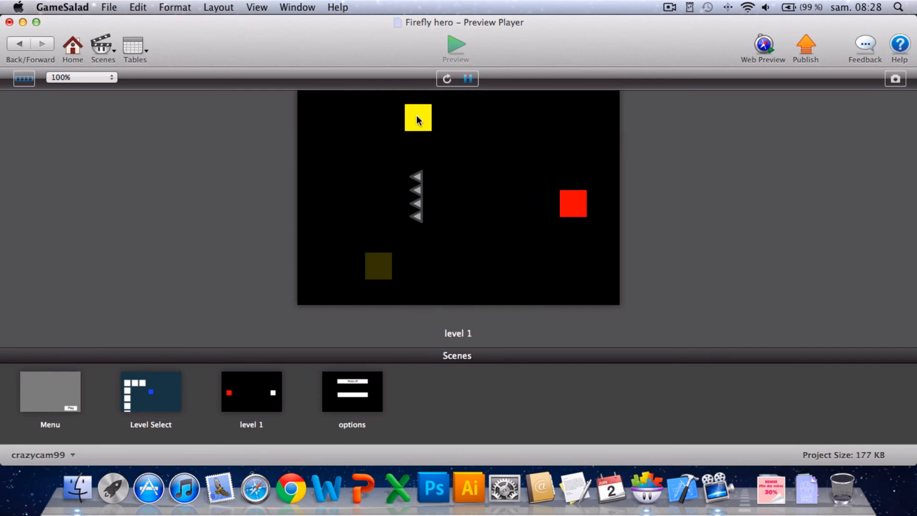
Test sending the firefly to the lower light past the spikes and leave the preview.
{"action": "left_click", "coordinate": [378, 262]}
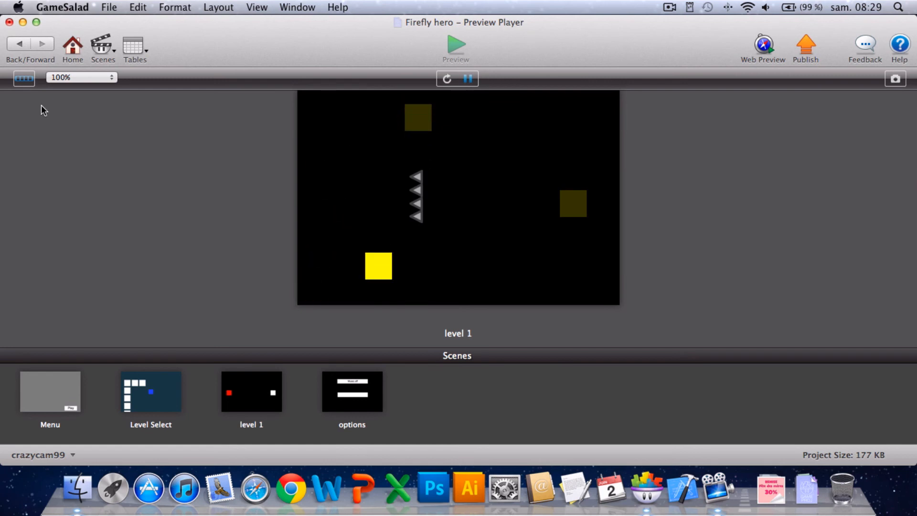
{"action": "left_click", "coordinate": [24, 48]}
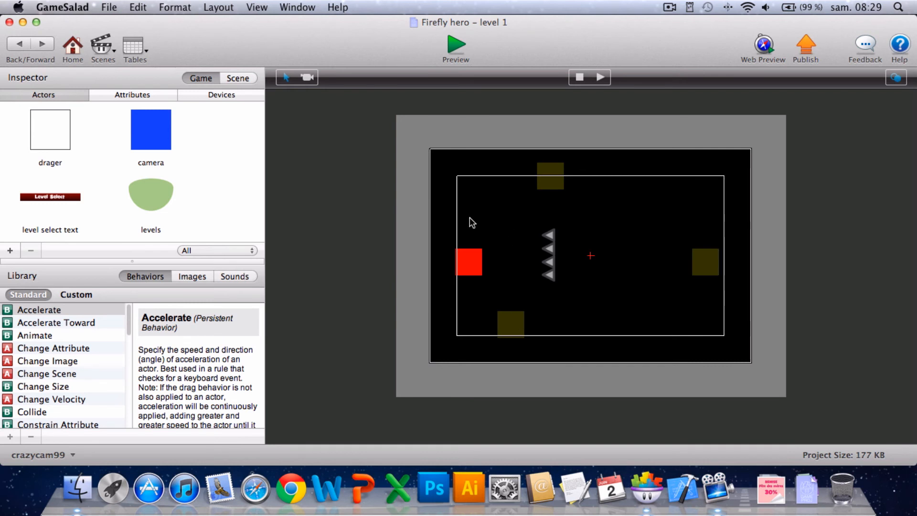
Open the firefly actor and copy its two Change Attribute behaviors that set the game light position to self.Position.X and self.Position.Y.
{"action": "scroll", "coordinate": [167, 147], "scroll_direction": "down", "scroll_amount": 10}
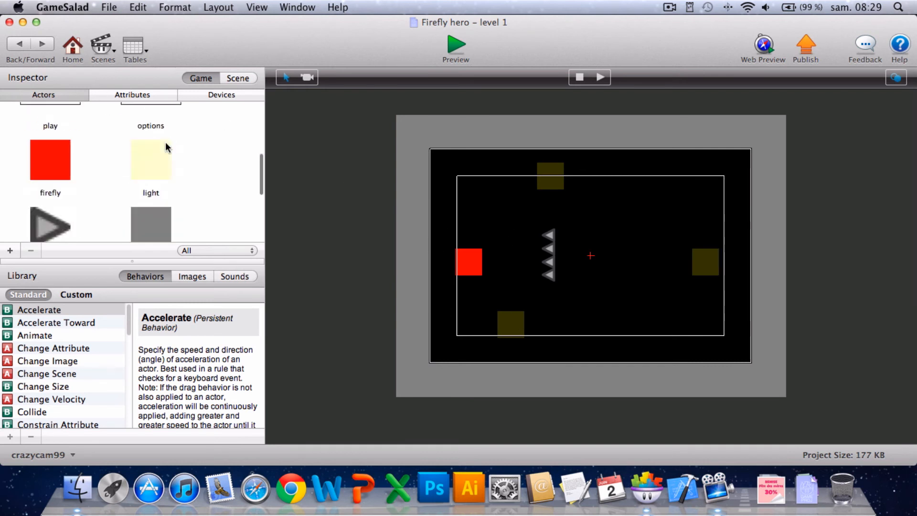
{"action": "scroll", "coordinate": [168, 147], "scroll_direction": "up", "scroll_amount": 5}
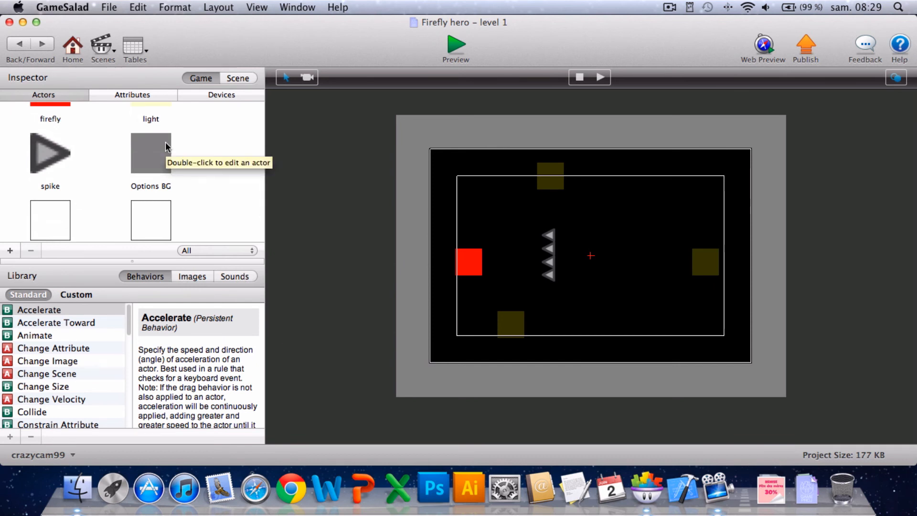
{"action": "scroll", "coordinate": [168, 147], "scroll_direction": "up", "scroll_amount": 2}
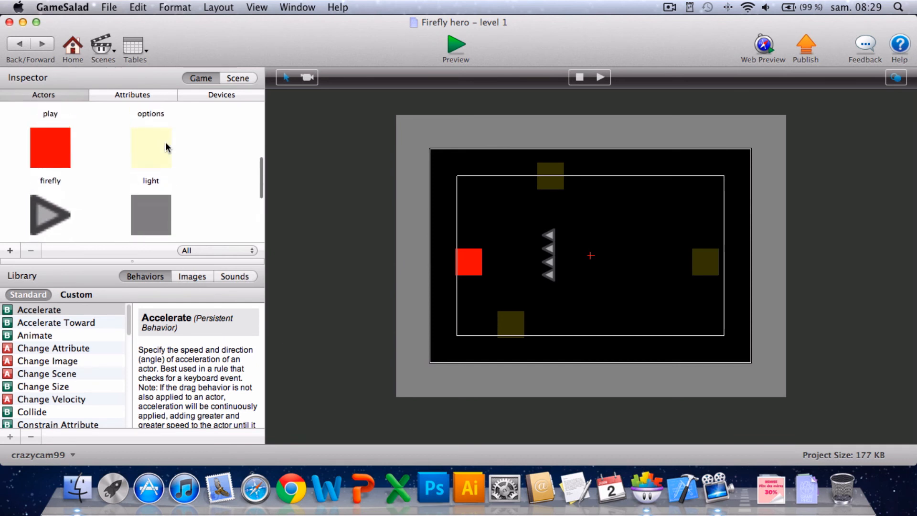
{"action": "double_click", "coordinate": [61, 154]}
{"action": "scroll", "coordinate": [262, 174], "scroll_direction": "down", "scroll_amount": 3}
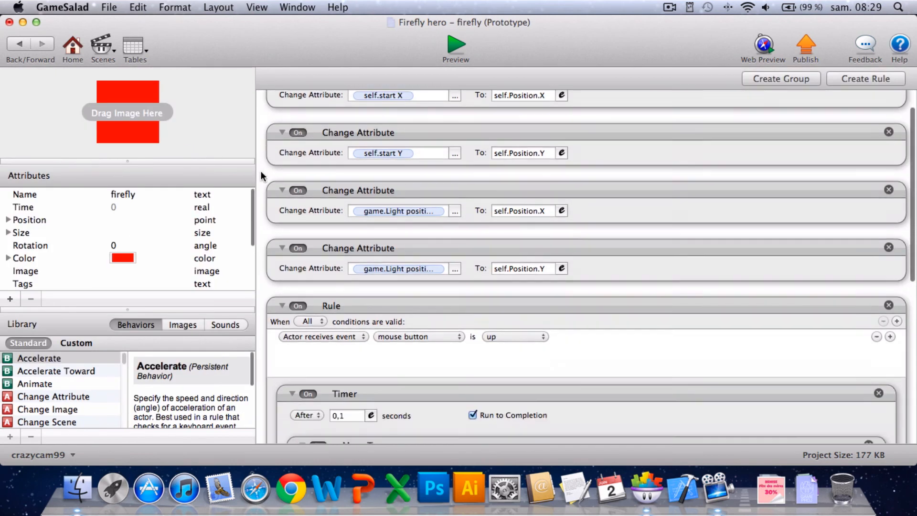
{"action": "scroll", "coordinate": [262, 177], "scroll_direction": "up", "scroll_amount": 3}
{"action": "left_click", "coordinate": [435, 229]}
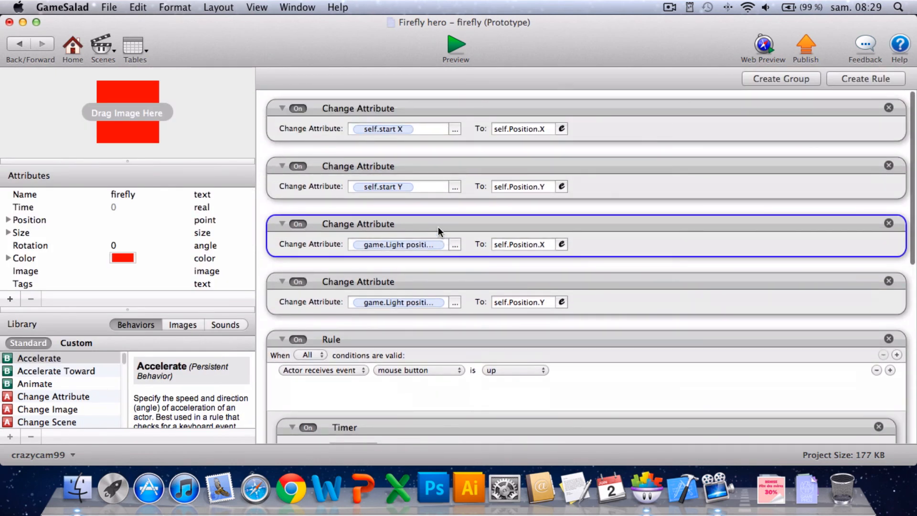
{"action": "left_click", "coordinate": [416, 279], "text": "shift"}
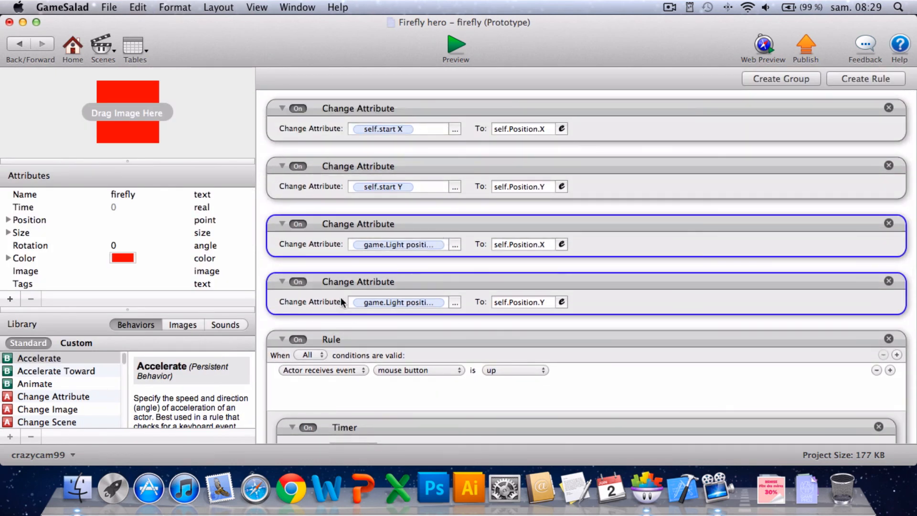
{"action": "scroll", "coordinate": [263, 311], "scroll_direction": "down", "scroll_amount": 10}
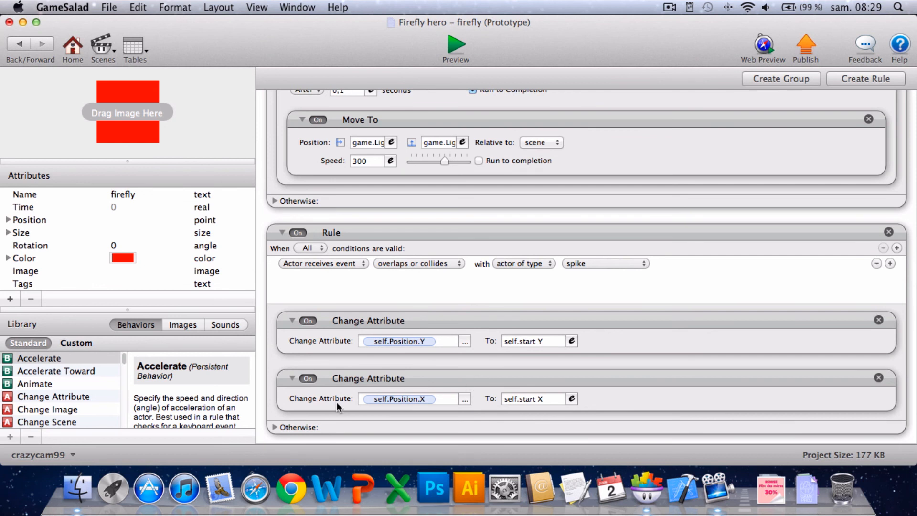
{"action": "scroll", "coordinate": [49, 417], "scroll_direction": "down", "scroll_amount": 10}
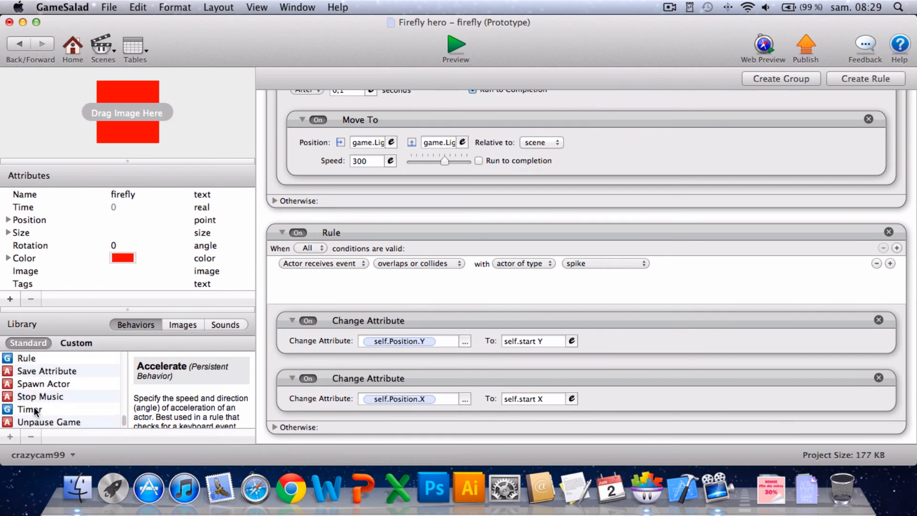
{"action": "left_click_drag", "start_coordinate": [34, 410], "coordinate": [403, 431]}
{"action": "scroll", "coordinate": [400, 428], "scroll_direction": "down", "scroll_amount": 5}
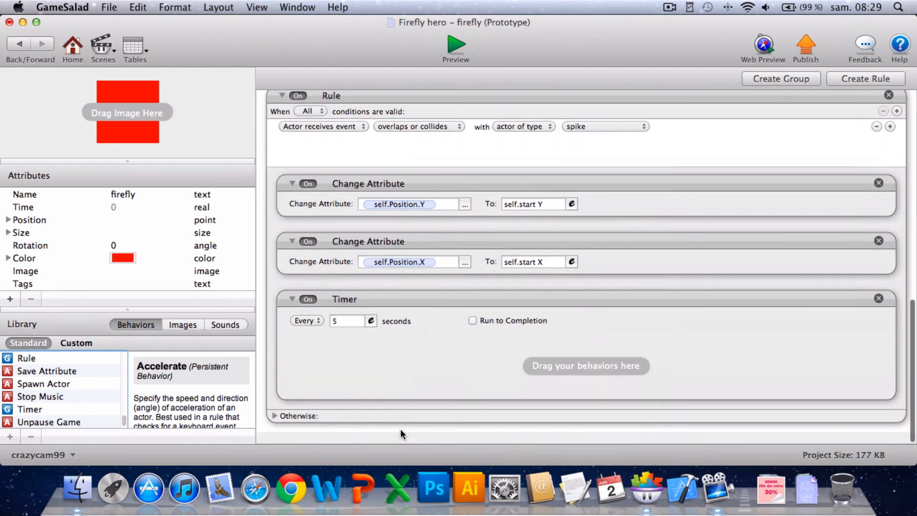
{"action": "double_click", "coordinate": [349, 335]}
{"action": "type", "text": "0."}
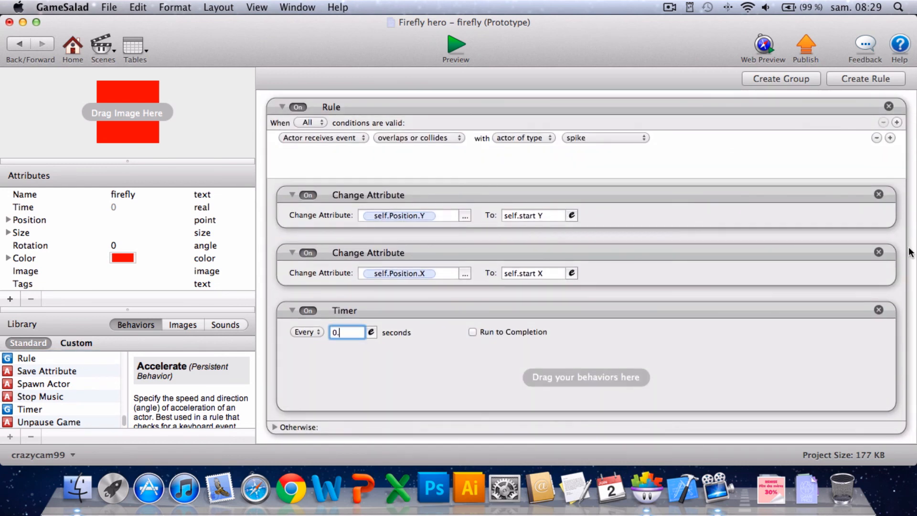
{"action": "left_click", "coordinate": [879, 310]}
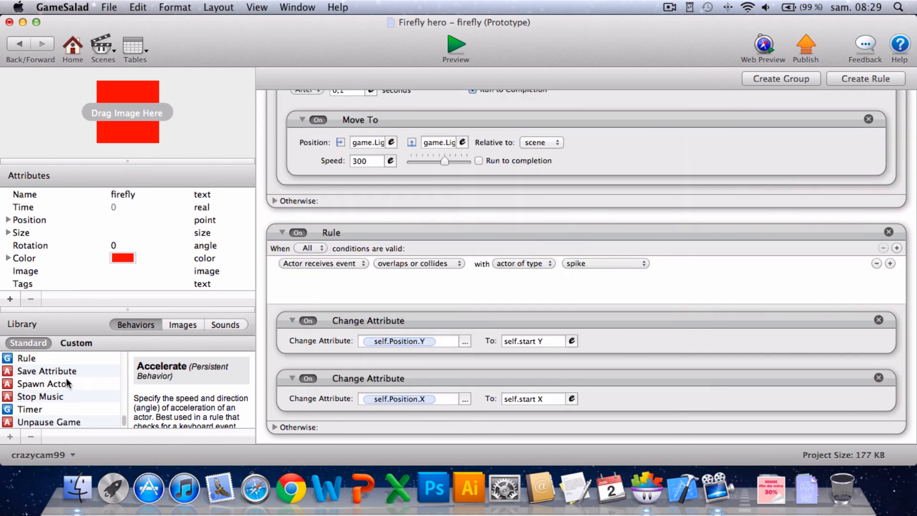
Add a Timer at the end of the spike collision rule and set it to every 0.01 seconds.
{"action": "left_click_drag", "start_coordinate": [30, 410], "coordinate": [346, 414]}
{"action": "scroll", "coordinate": [346, 414], "scroll_direction": "down", "scroll_amount": 6}
{"action": "double_click", "coordinate": [353, 332]}
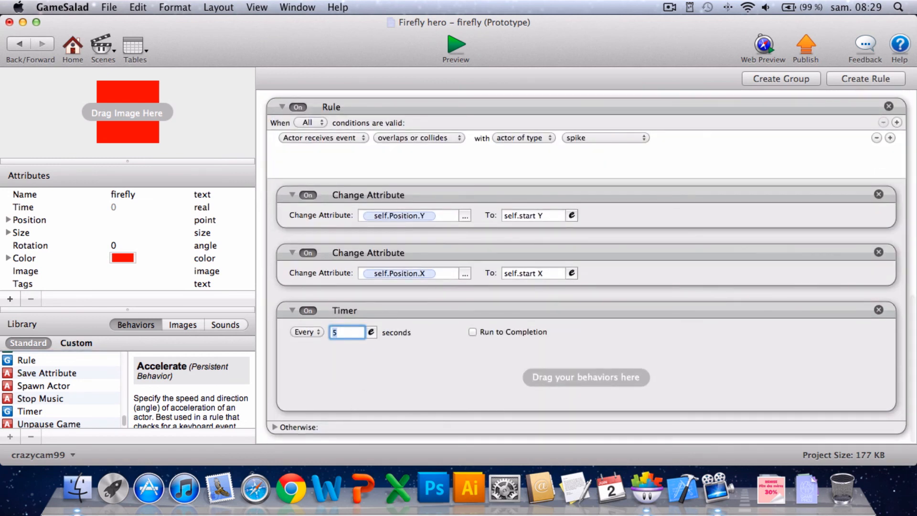
{"action": "type", "text": "0.01"}
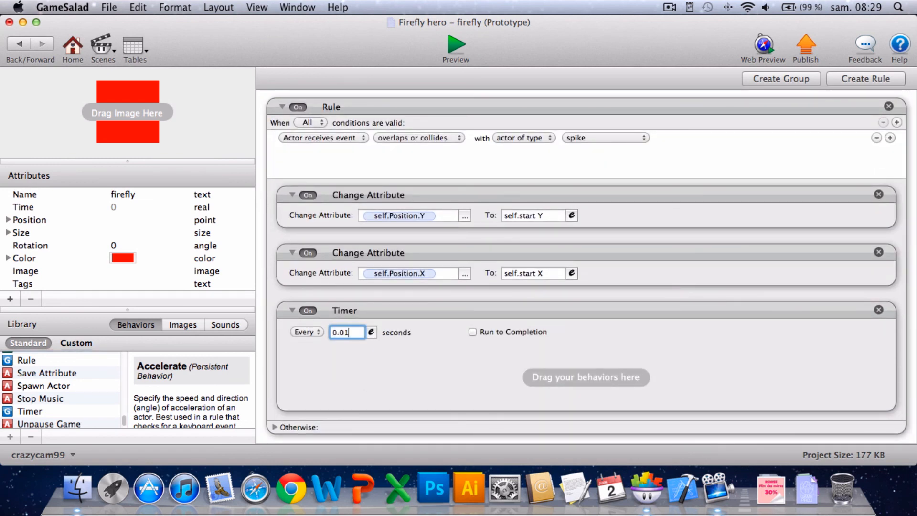
Enable Run to Completion on the new Timer and paste the two copied light position changes into it.
{"action": "left_click", "coordinate": [397, 354]}
{"action": "key", "text": "super+v"}
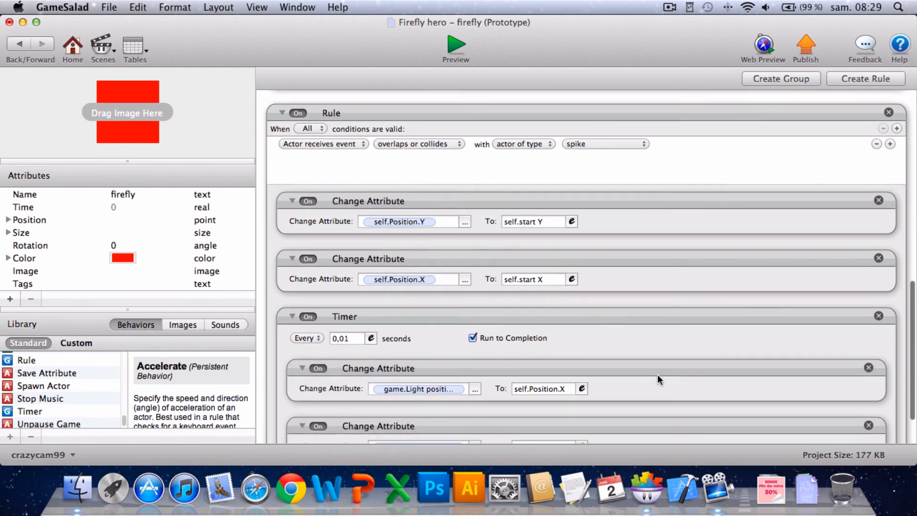
{"action": "scroll", "coordinate": [657, 374], "scroll_direction": "down", "scroll_amount": 3}
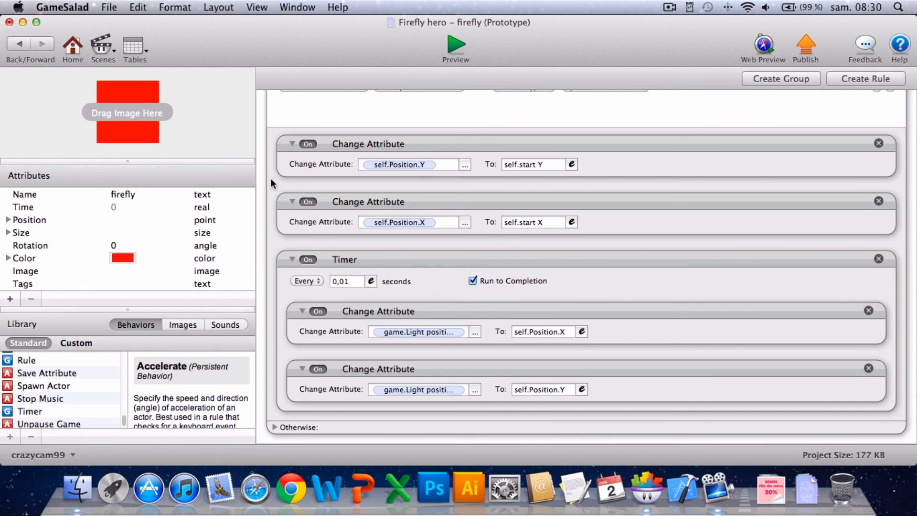
{"action": "scroll", "coordinate": [260, 182], "scroll_direction": "up", "scroll_amount": 10}
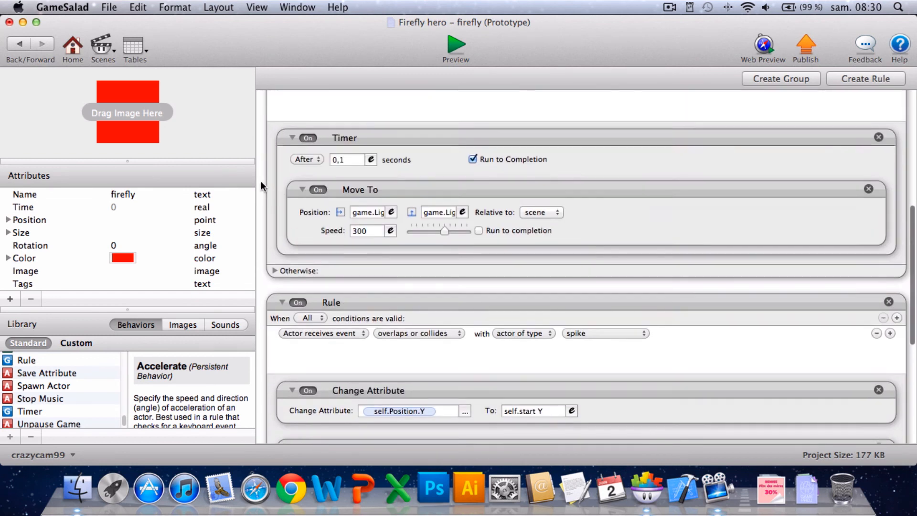
{"action": "scroll", "coordinate": [337, 167], "scroll_direction": "down", "scroll_amount": 1}
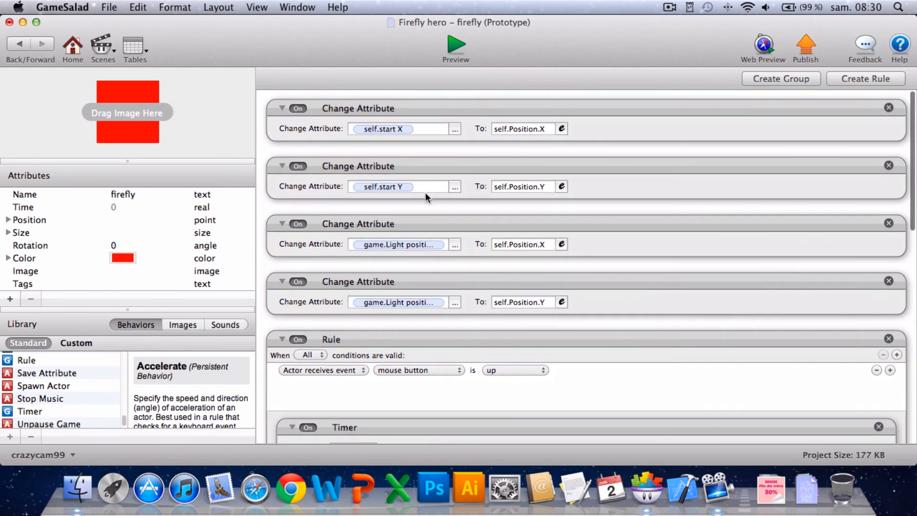
Preview level 1, test the spike reset by sending the firefly between the upper, lower and far lights, and return to the level 1 scene.
{"action": "left_click", "coordinate": [452, 45]}
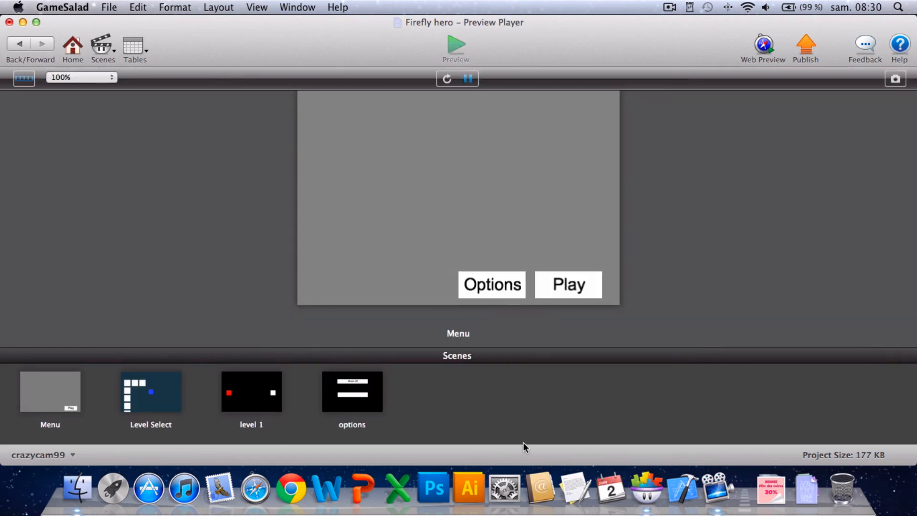
{"action": "left_click", "coordinate": [253, 407]}
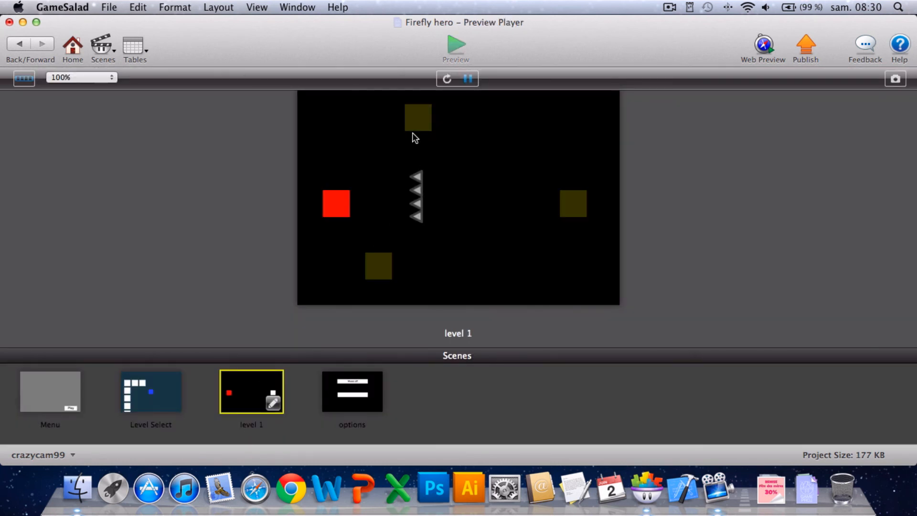
{"action": "left_click", "coordinate": [419, 117]}
{"action": "left_click", "coordinate": [382, 273]}
{"action": "left_click", "coordinate": [423, 118]}
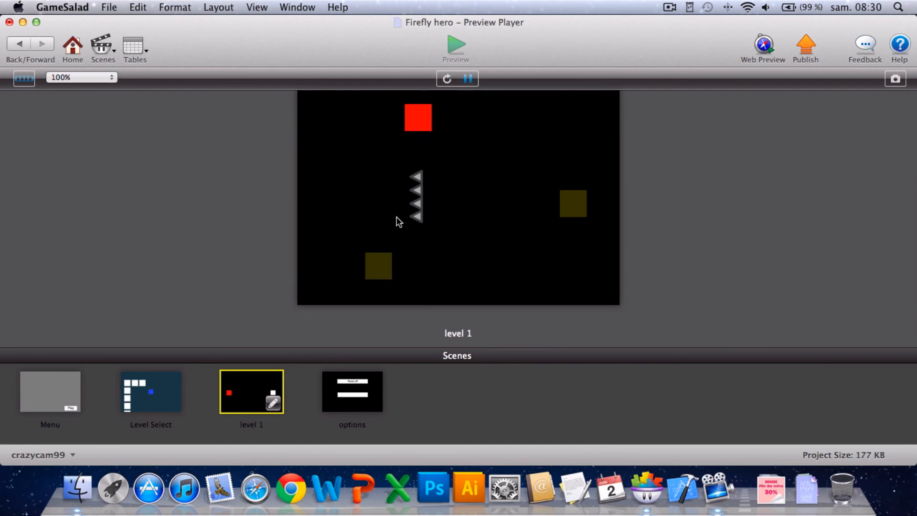
{"action": "left_click", "coordinate": [380, 262]}
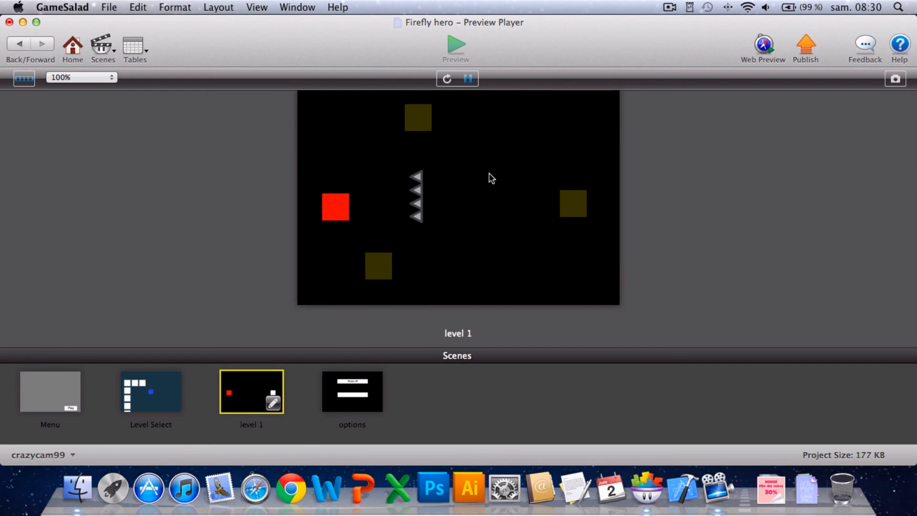
{"action": "left_click", "coordinate": [415, 119]}
{"action": "left_click", "coordinate": [571, 205]}
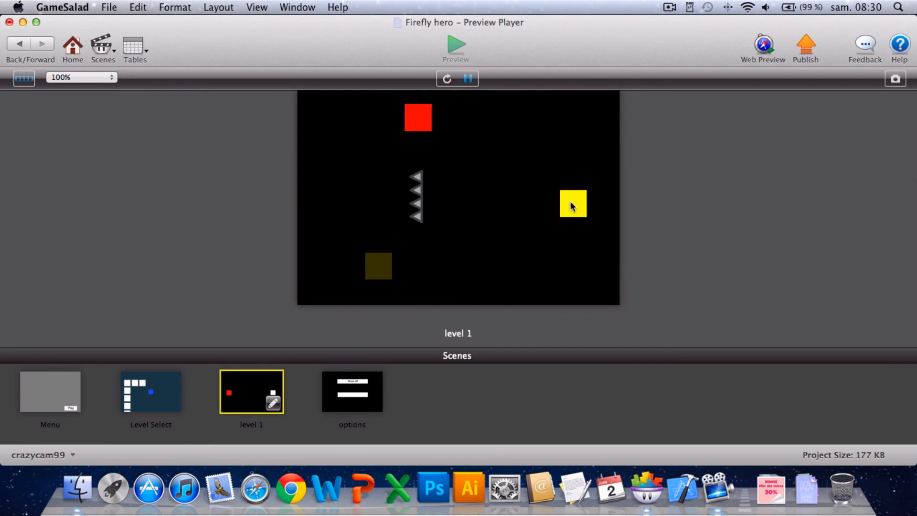
{"action": "left_click", "coordinate": [377, 273]}
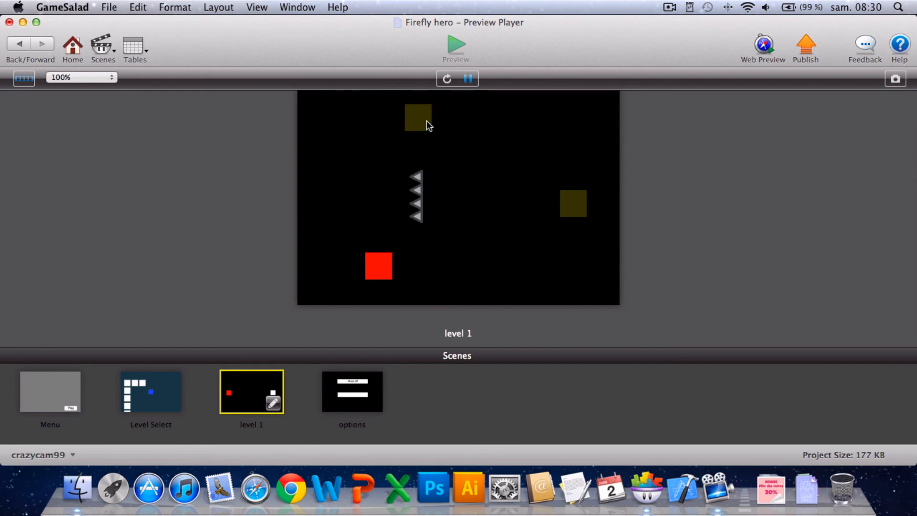
{"action": "left_click", "coordinate": [411, 122]}
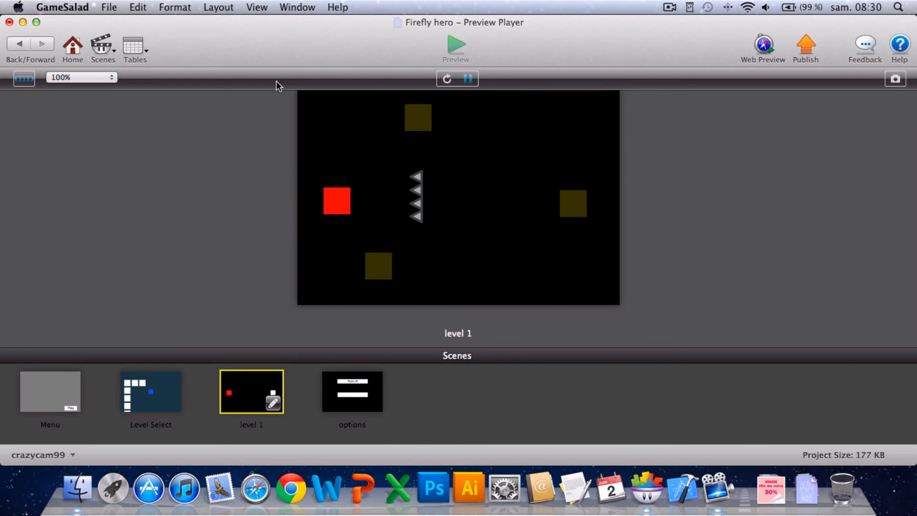
{"action": "left_click", "coordinate": [20, 43]}
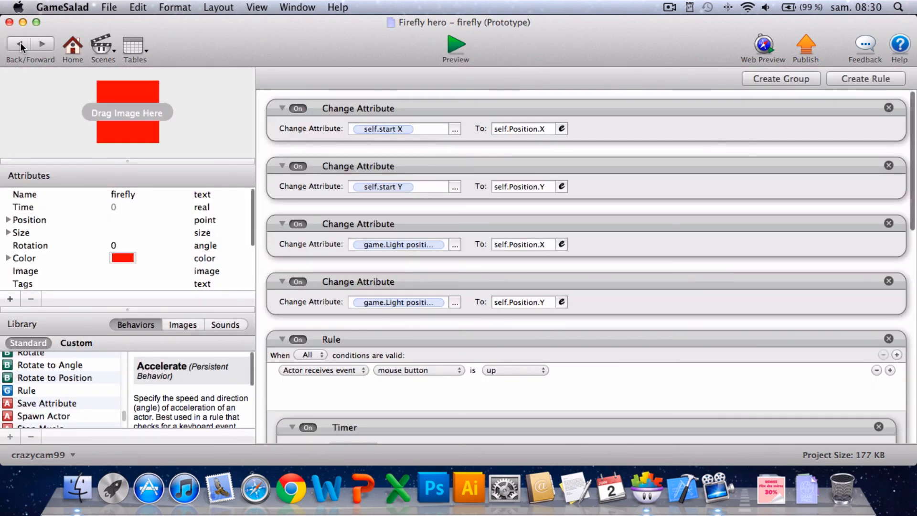
{"action": "left_click", "coordinate": [20, 42]}
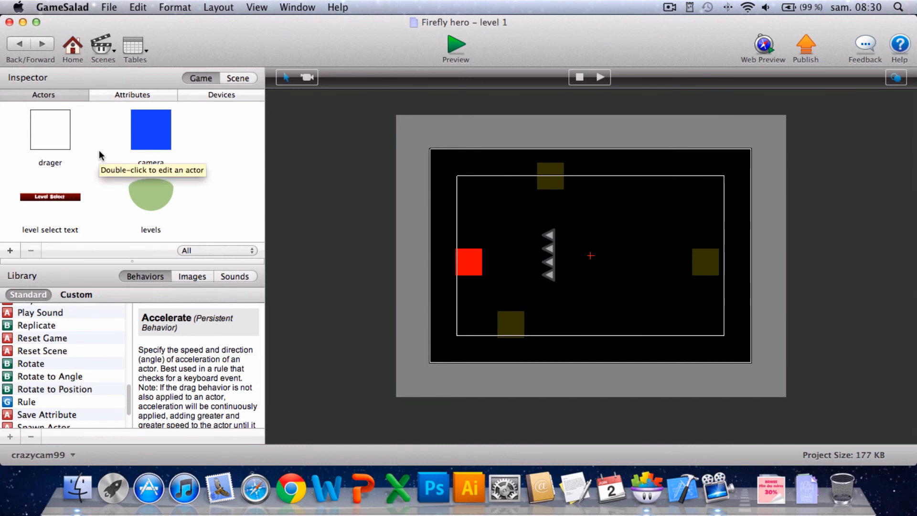
{"action": "left_click", "coordinate": [666, 6]}
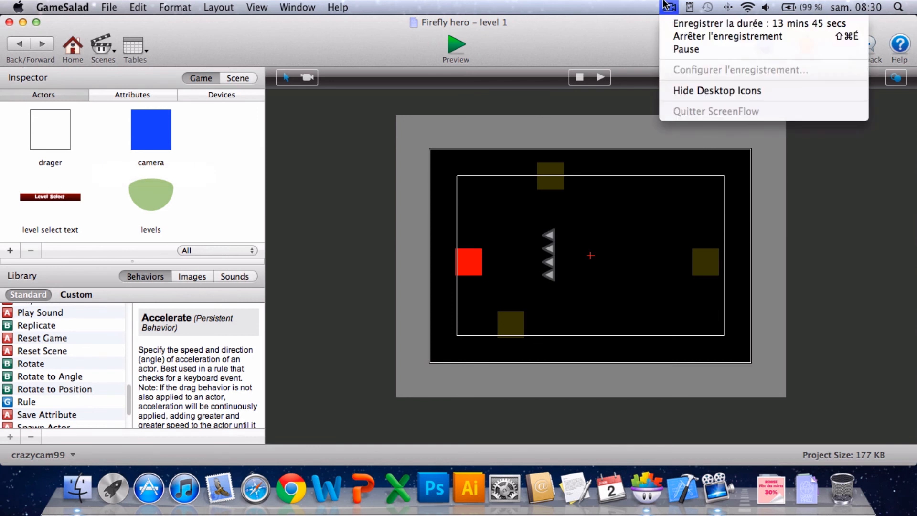